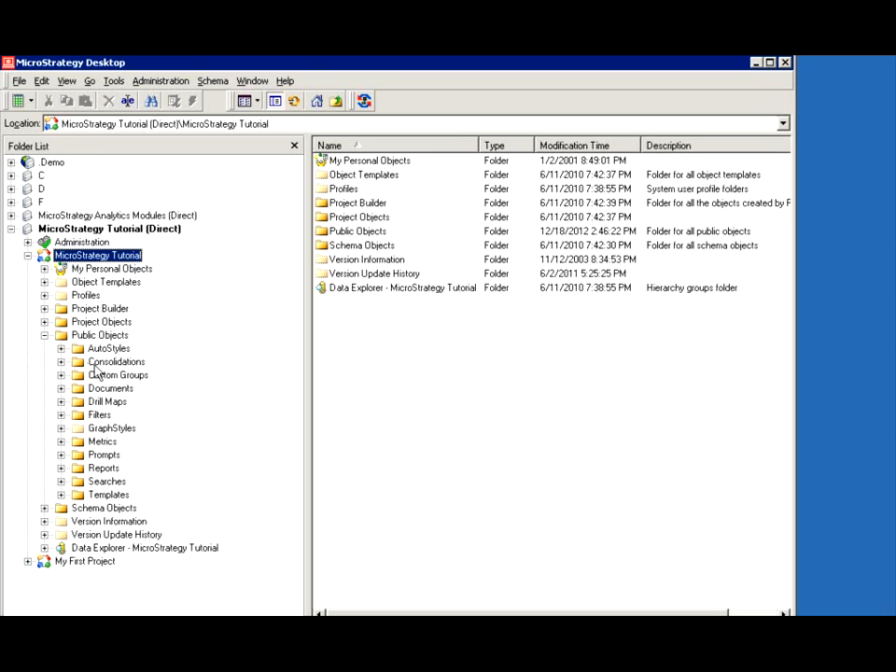
Create a new empty filter in the Filters folder under Public Objects of MicroStrategy Tutorial
{"action": "left_click", "coordinate": [60, 414]}
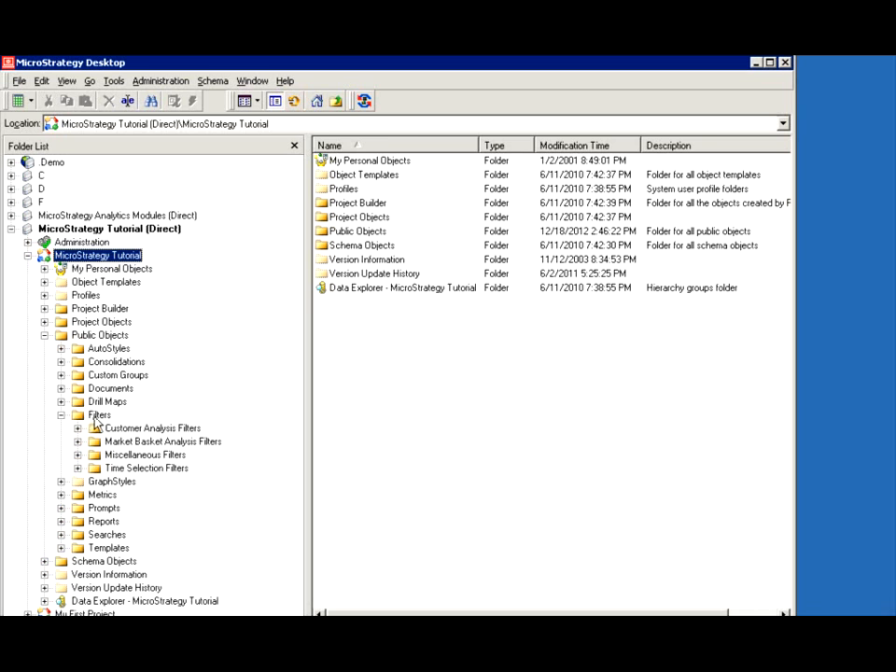
{"action": "left_click", "coordinate": [97, 414]}
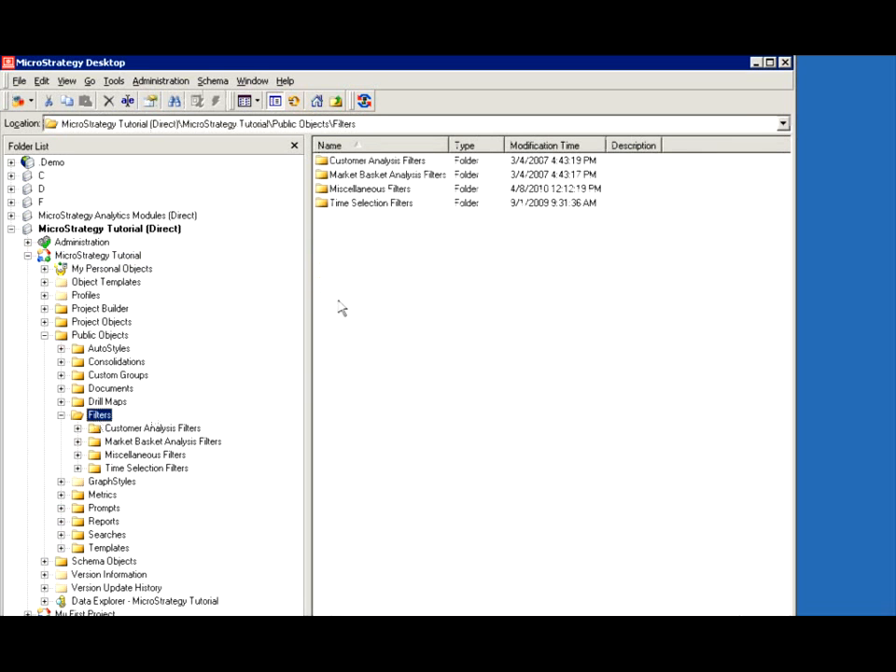
{"action": "right_click", "coordinate": [325, 247]}
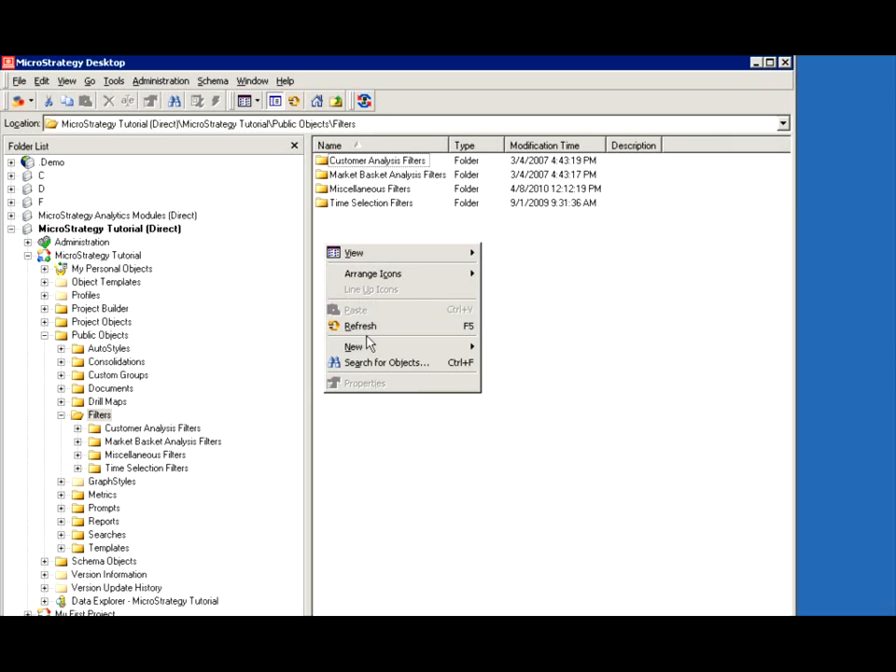
{"action": "mouse_move", "coordinate": [422, 353]}
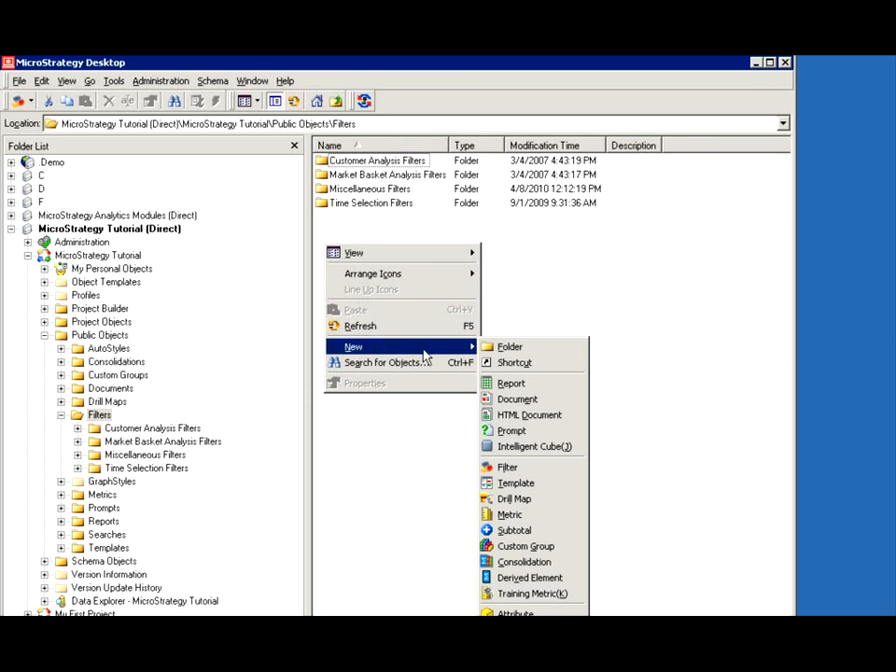
{"action": "left_click", "coordinate": [508, 467]}
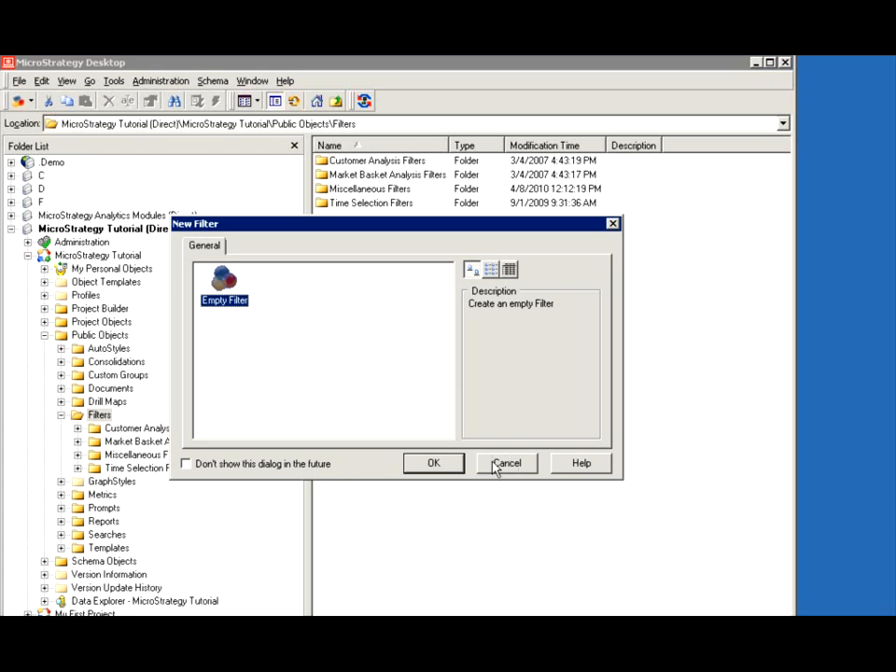
{"action": "left_click", "coordinate": [430, 463]}
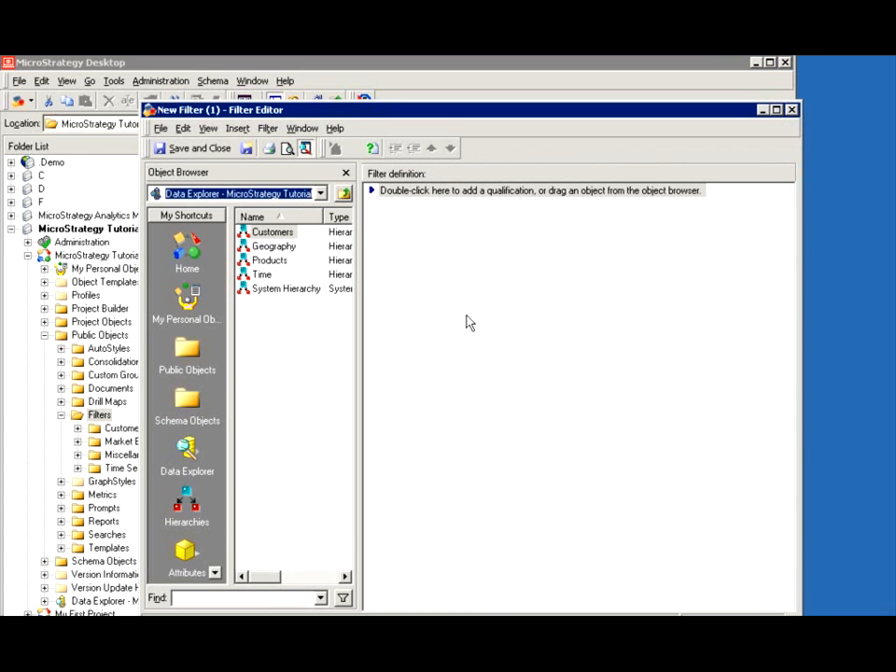
Add a Set qualification to the filter definition and choose Metric as its type
{"action": "left_click", "coordinate": [398, 192]}
{"action": "double_click", "coordinate": [398, 193]}
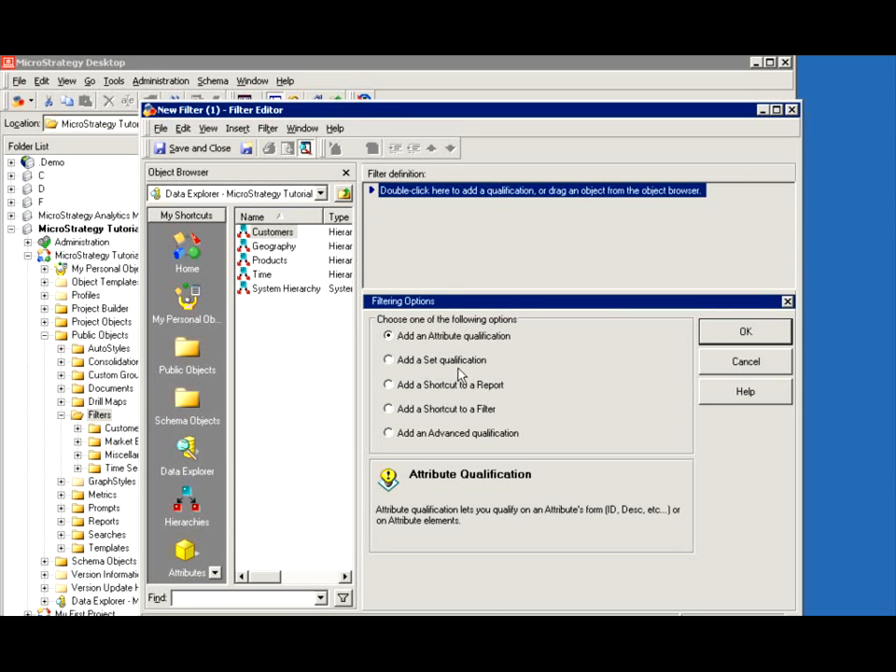
{"action": "left_click", "coordinate": [389, 361]}
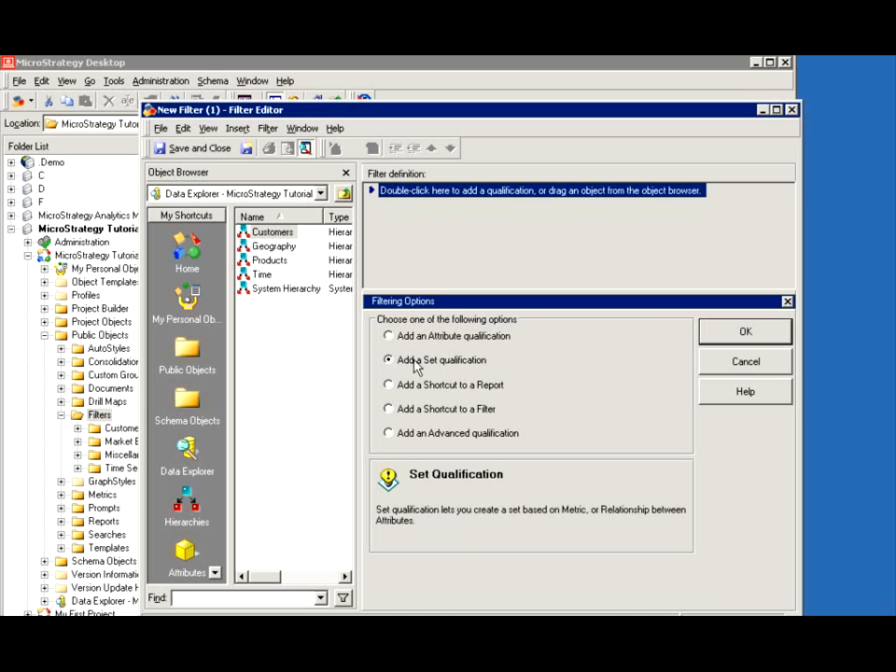
{"action": "left_click", "coordinate": [721, 336]}
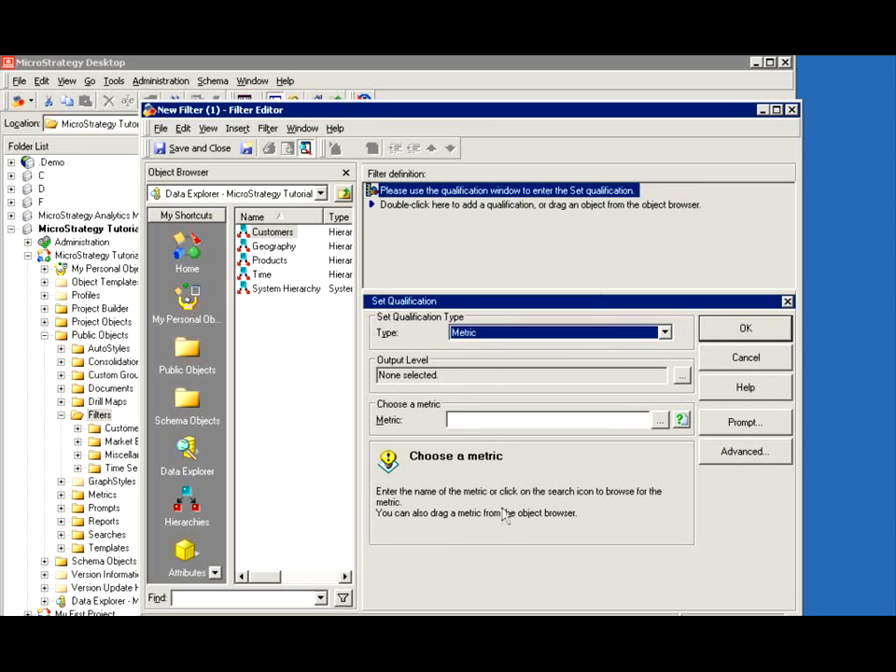
{"action": "left_click", "coordinate": [665, 333]}
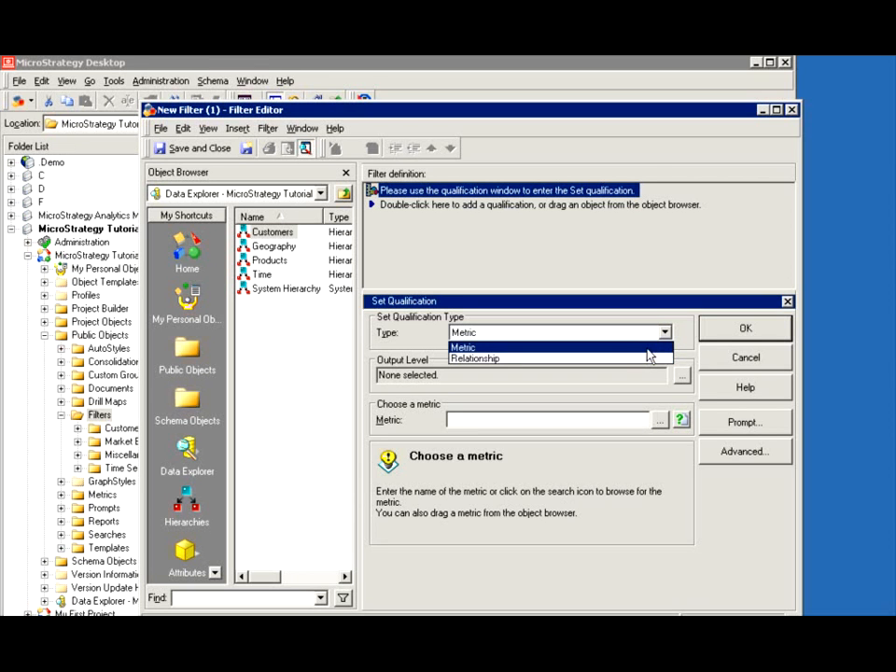
{"action": "left_click", "coordinate": [648, 350]}
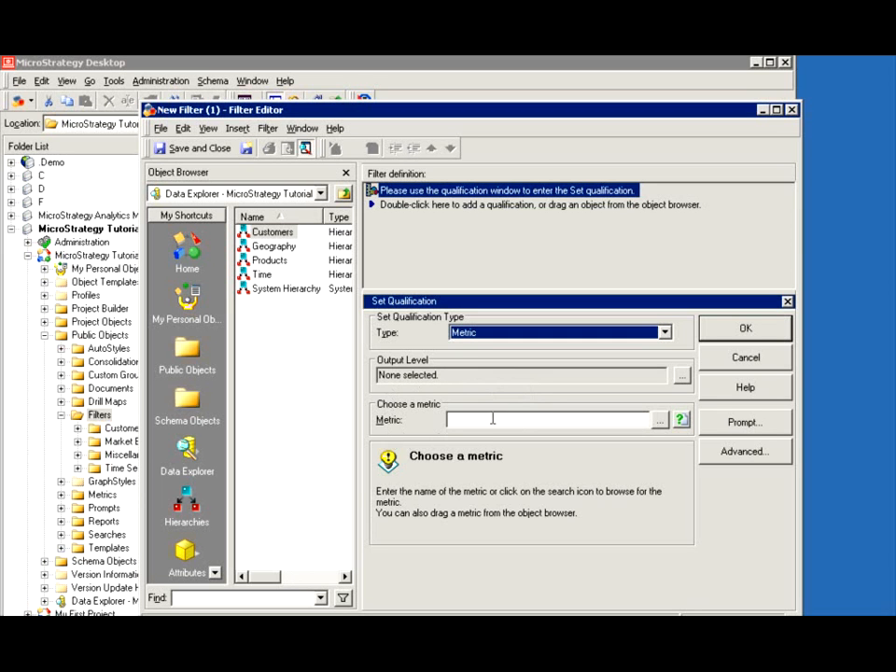
Choose the Revenue metric from the Sales Metrics folder for the set qualification
{"action": "left_click", "coordinate": [660, 421]}
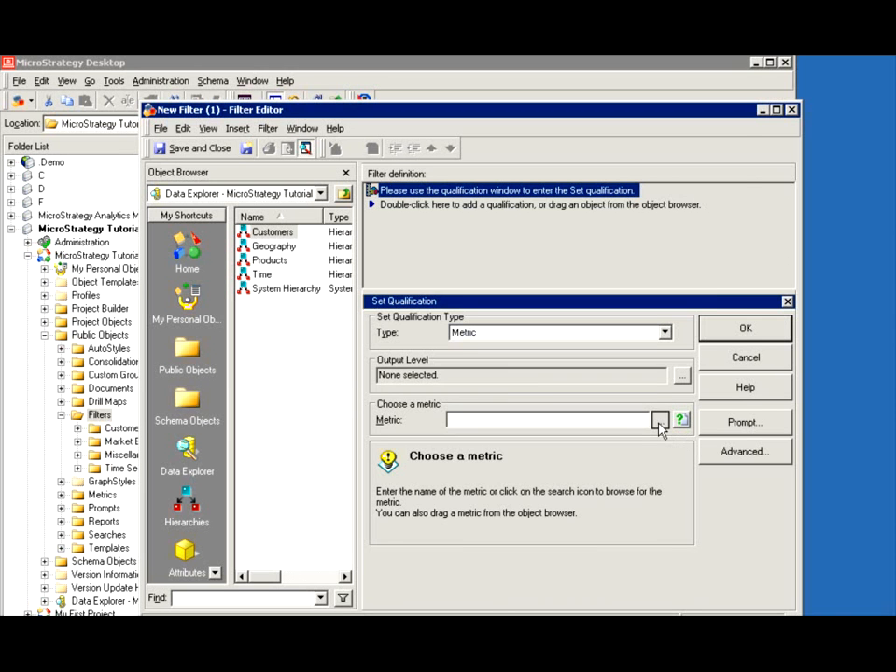
{"action": "left_click", "coordinate": [431, 257]}
{"action": "double_click", "coordinate": [432, 257]}
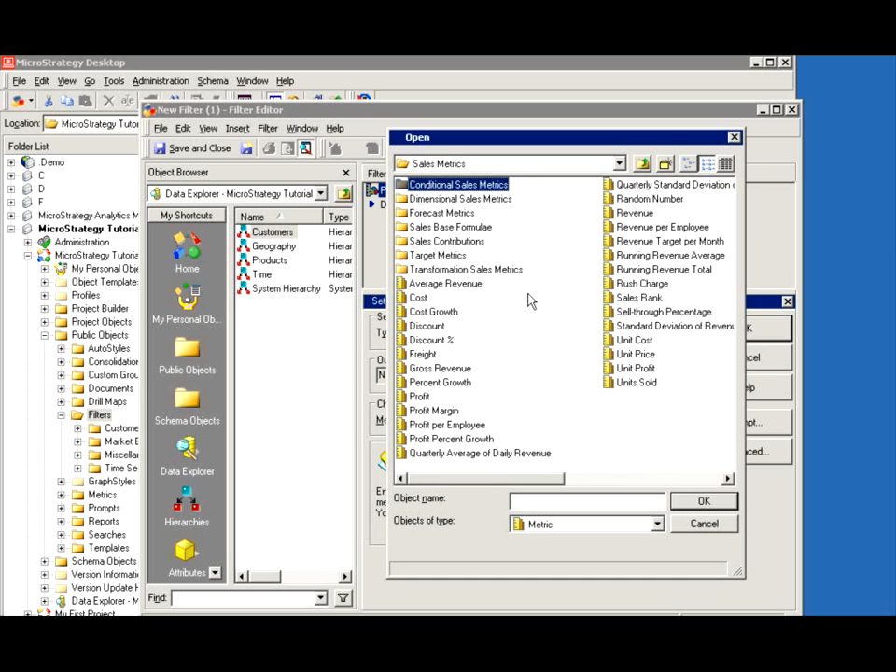
{"action": "left_click", "coordinate": [635, 216]}
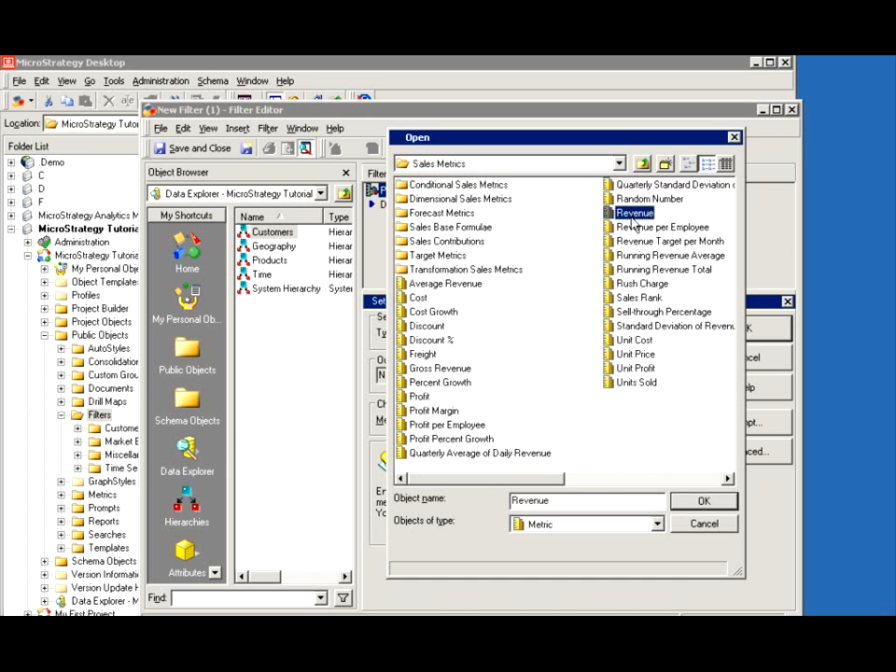
{"action": "left_click", "coordinate": [701, 501]}
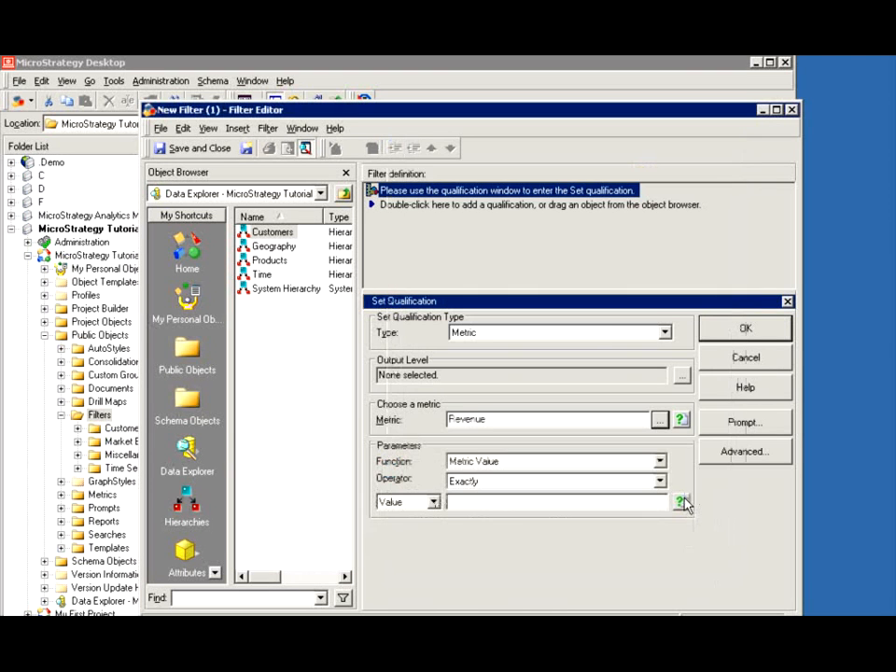
Define the Revenue condition with function Metric Value, operator Greater than and value 10000
{"action": "left_click", "coordinate": [502, 462]}
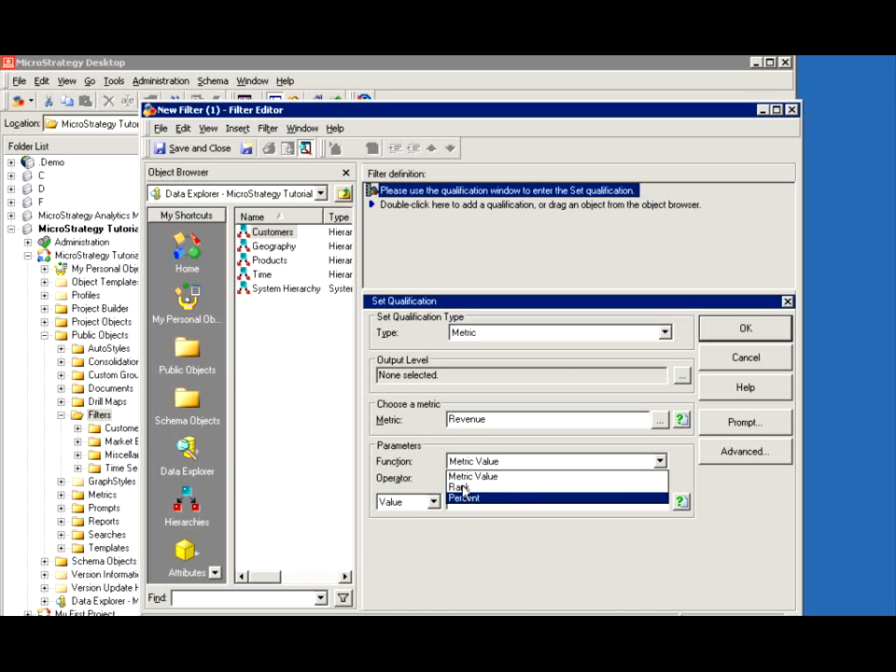
{"action": "left_click", "coordinate": [460, 477]}
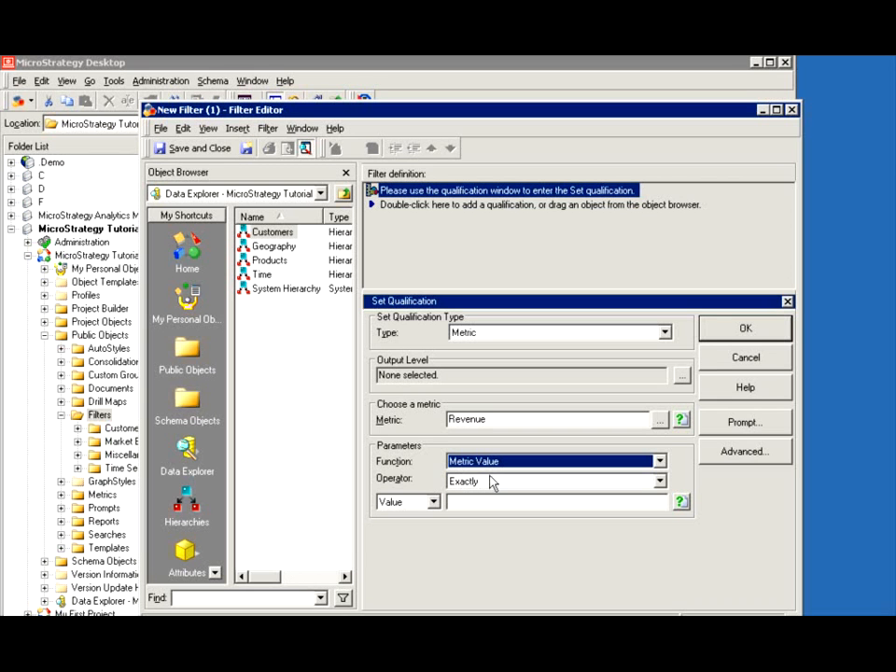
{"action": "left_click", "coordinate": [484, 482]}
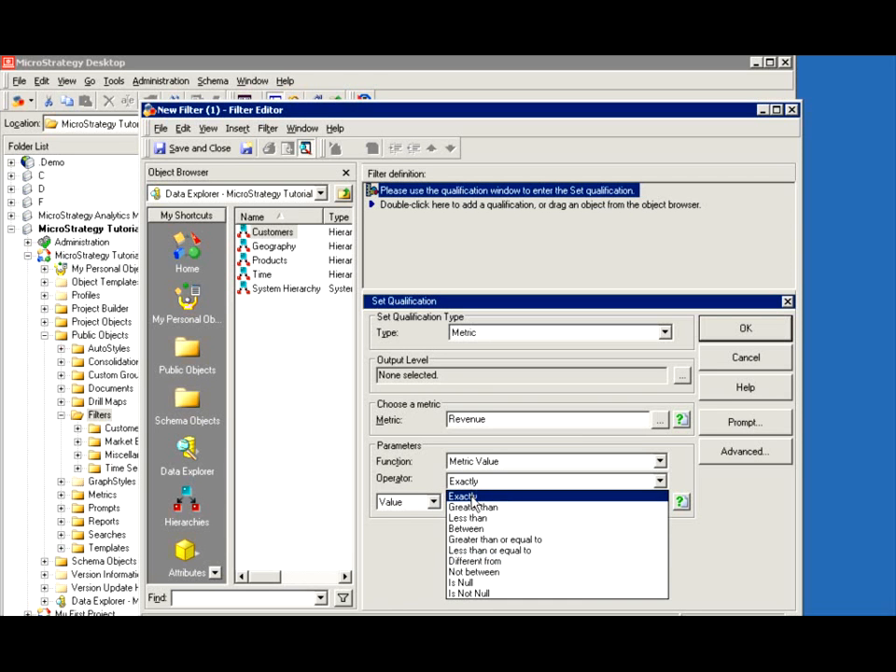
{"action": "left_click", "coordinate": [473, 507]}
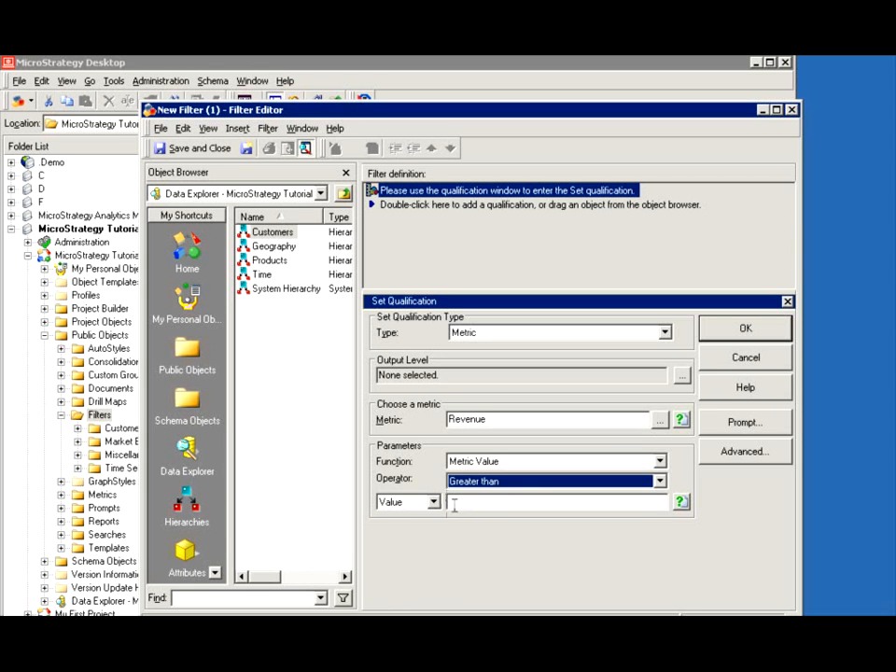
{"action": "left_click", "coordinate": [434, 502]}
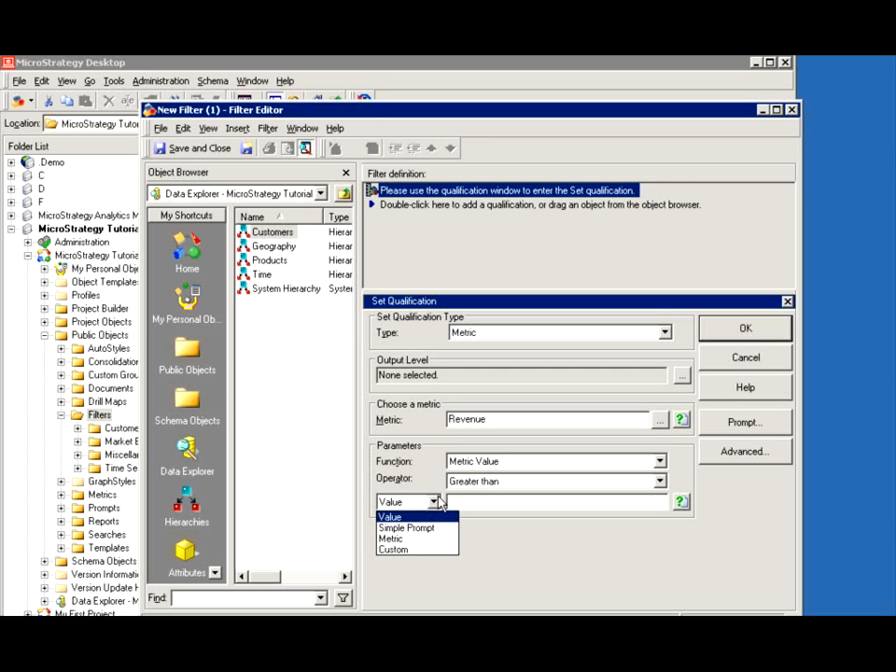
{"action": "left_click", "coordinate": [467, 502]}
{"action": "left_click", "coordinate": [467, 502]}
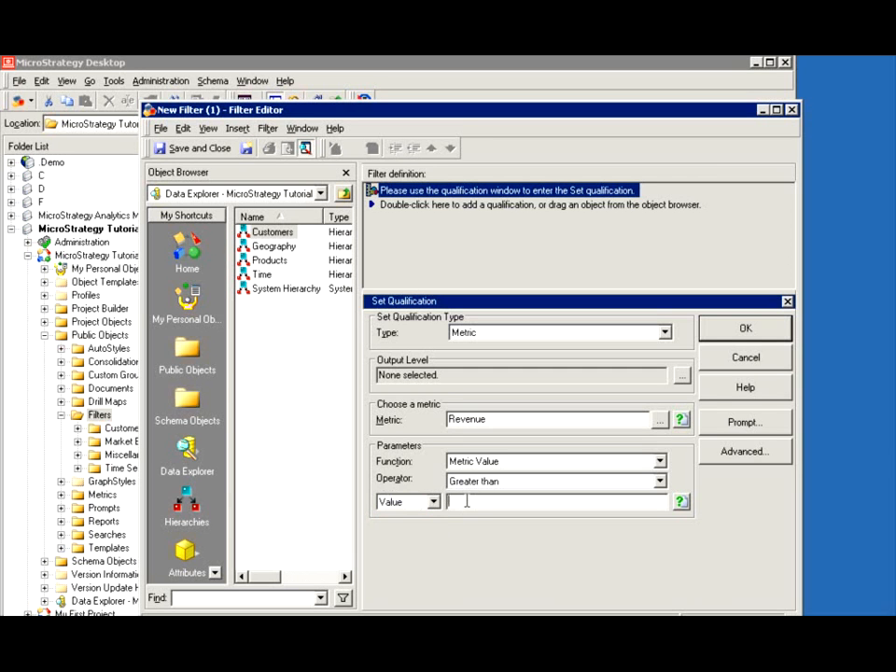
{"action": "type", "text": "10000"}
Try setting the output level to a list of attributes, adding Category and Discontinued Code from the Products folder
{"action": "left_click", "coordinate": [682, 374]}
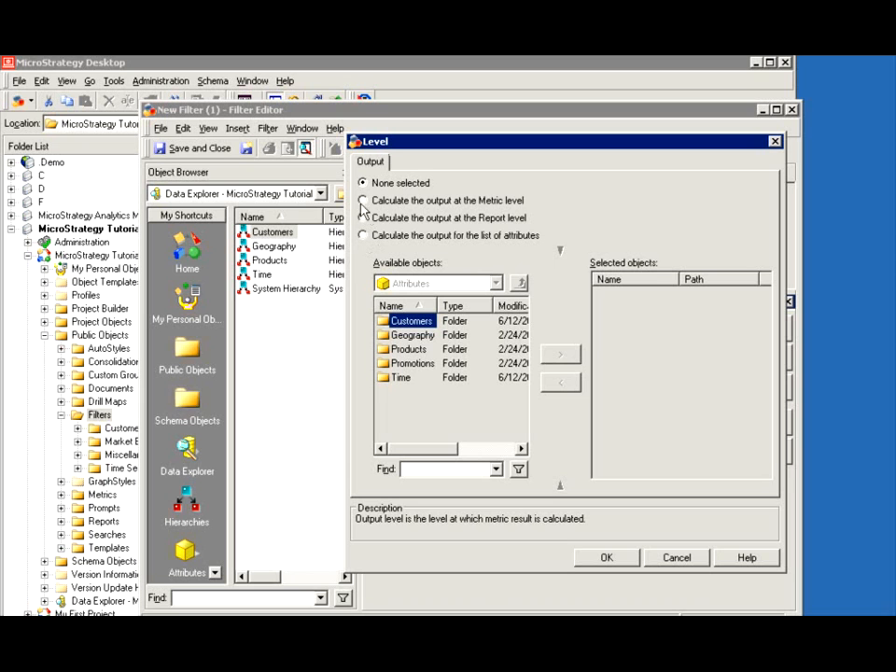
{"action": "left_click", "coordinate": [364, 202]}
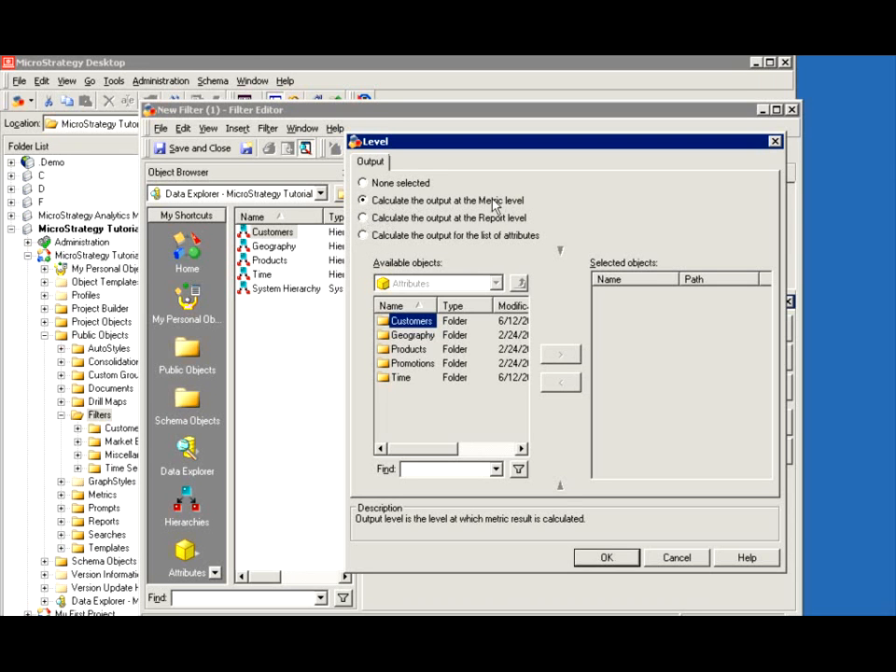
{"action": "left_click", "coordinate": [363, 219]}
{"action": "left_click", "coordinate": [363, 235]}
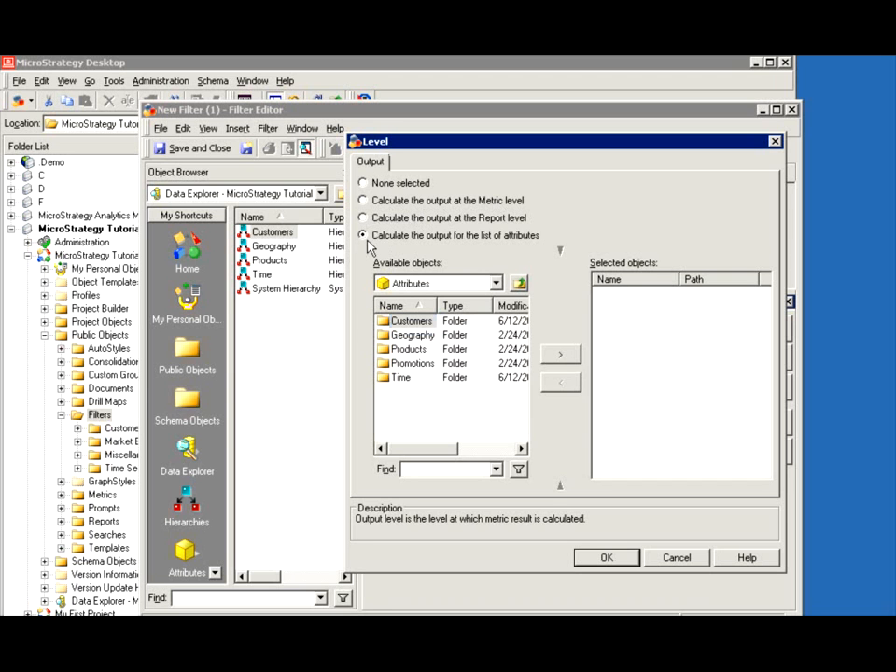
{"action": "double_click", "coordinate": [390, 352]}
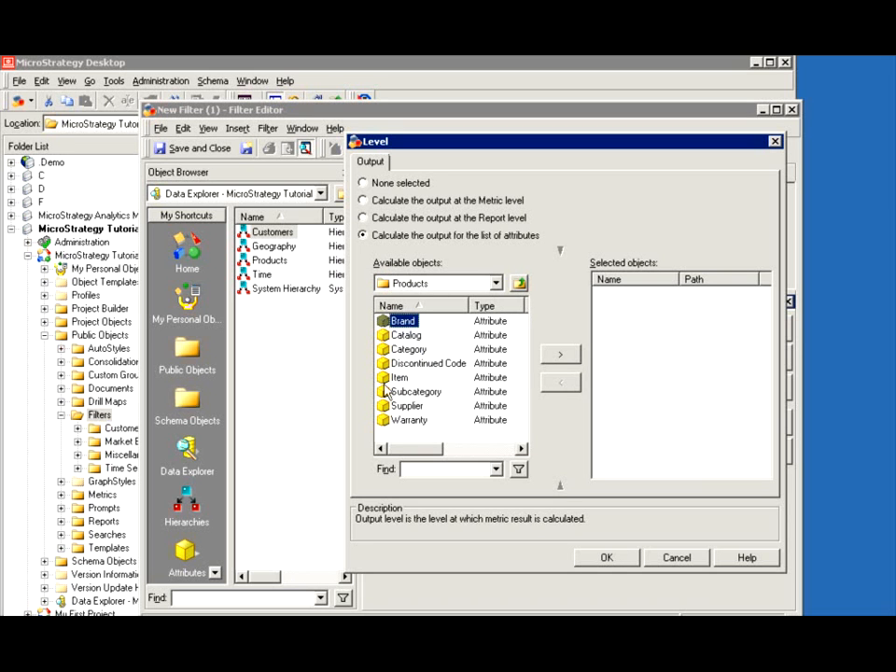
{"action": "left_click", "coordinate": [403, 349]}
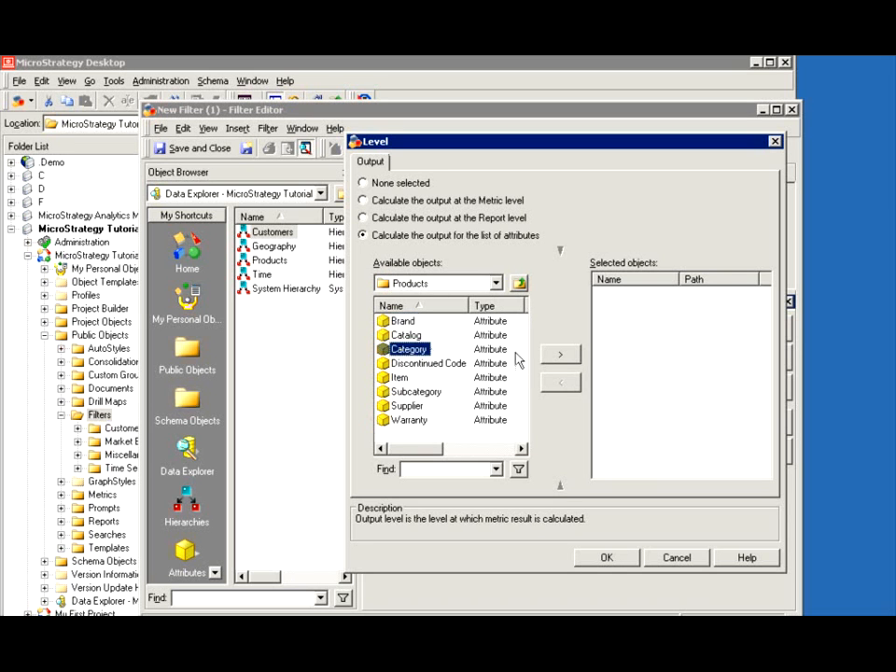
{"action": "left_click", "coordinate": [559, 354]}
{"action": "left_click", "coordinate": [560, 353]}
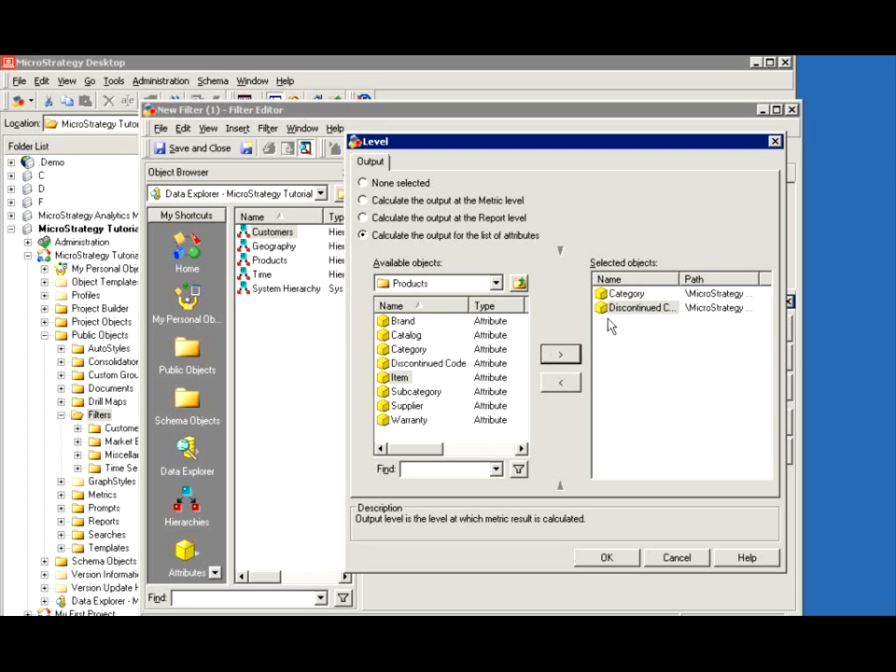
Remove both attributes from the output level list and set the output level back to None selected
{"action": "left_click", "coordinate": [563, 382]}
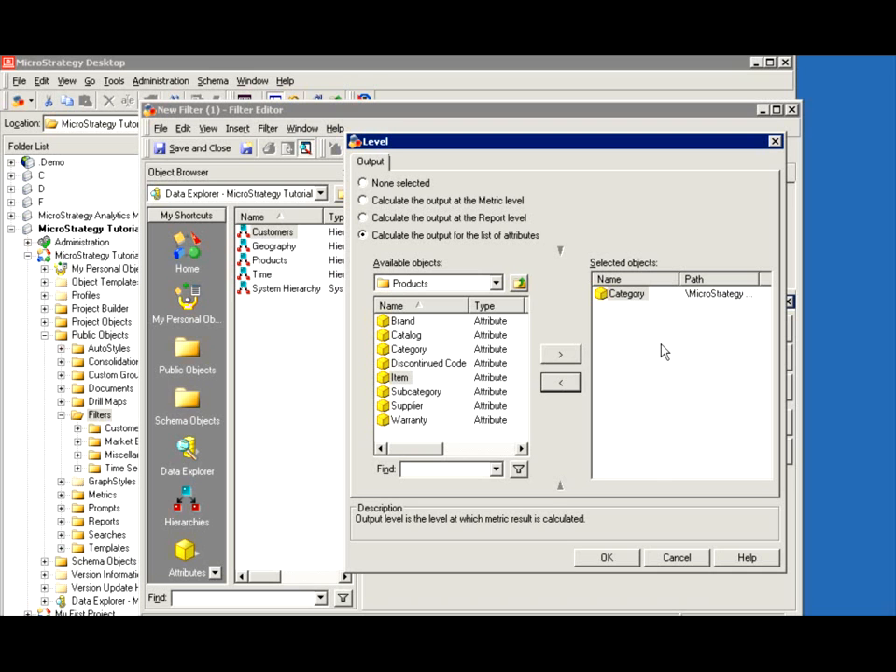
{"action": "left_click", "coordinate": [571, 384]}
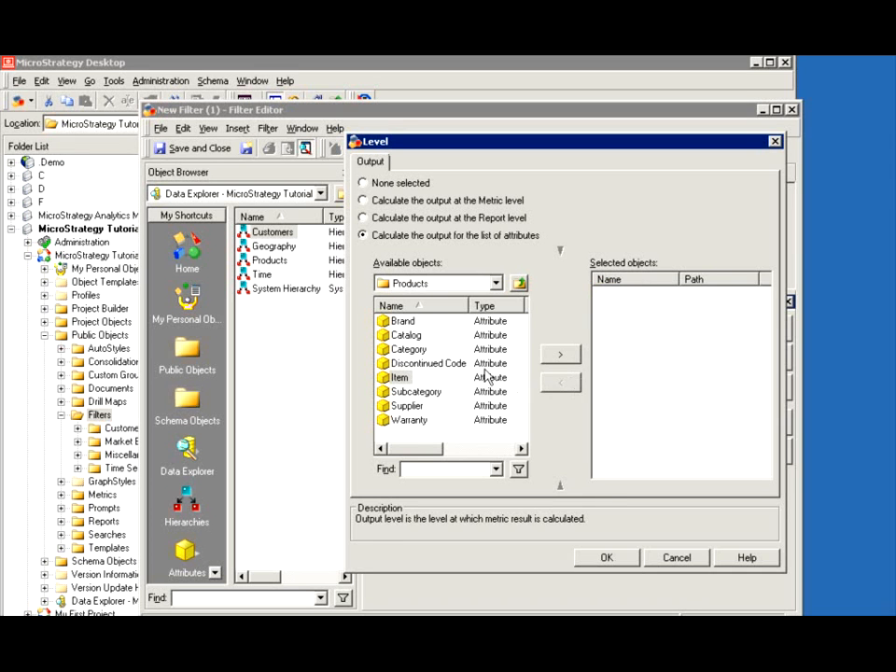
{"action": "left_click", "coordinate": [364, 184]}
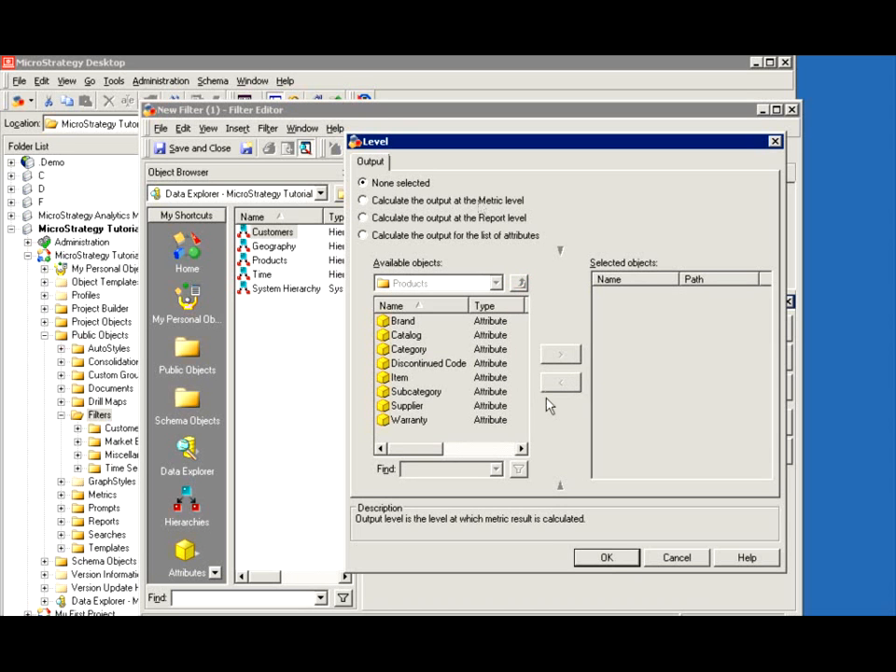
{"action": "left_click", "coordinate": [602, 559]}
{"action": "left_click", "coordinate": [600, 558]}
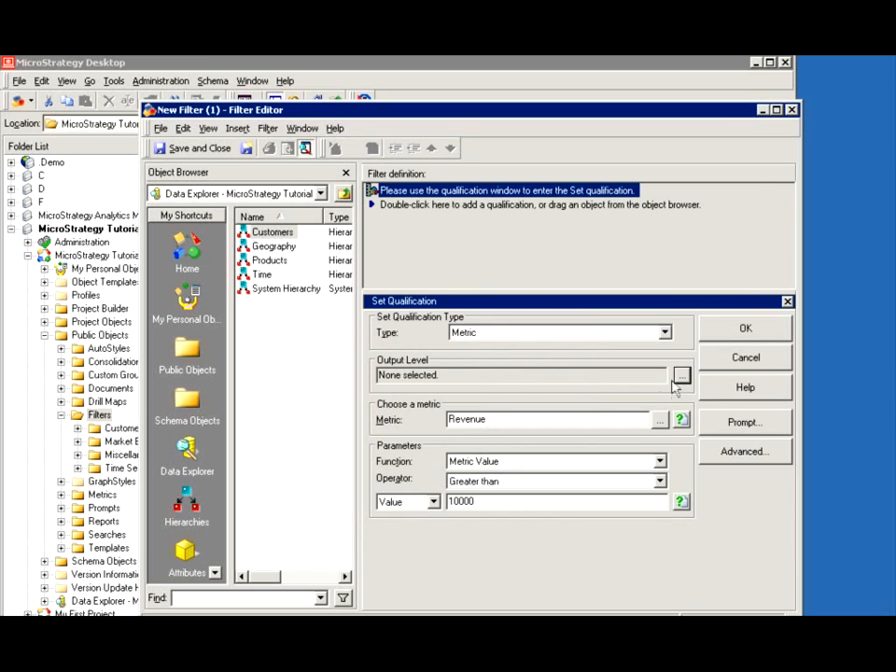
Accept the Revenue qualification and save the filter as My Revenue in the Filters folder
{"action": "left_click", "coordinate": [744, 328]}
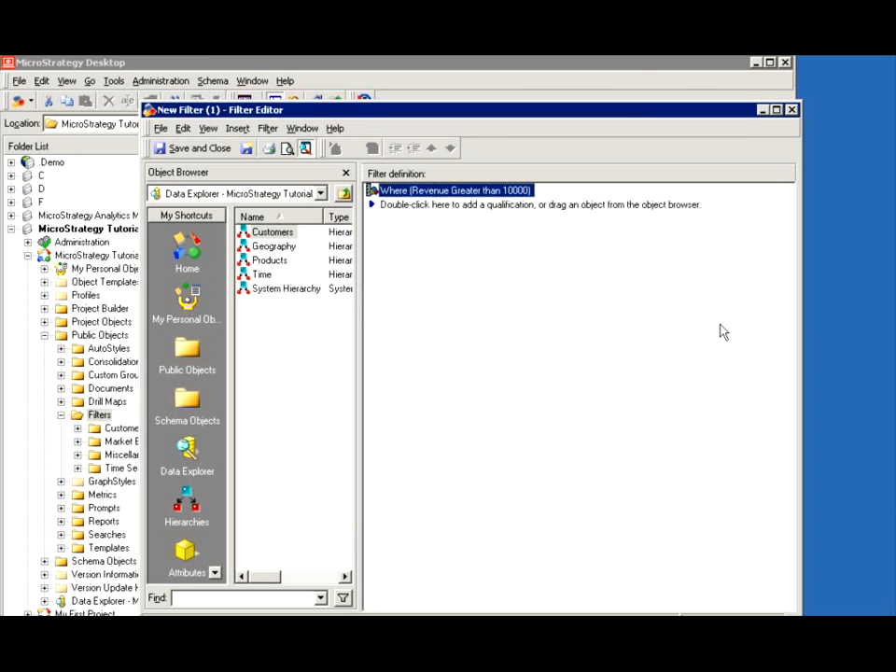
{"action": "left_click", "coordinate": [196, 148]}
{"action": "type", "text": "My Rev"}
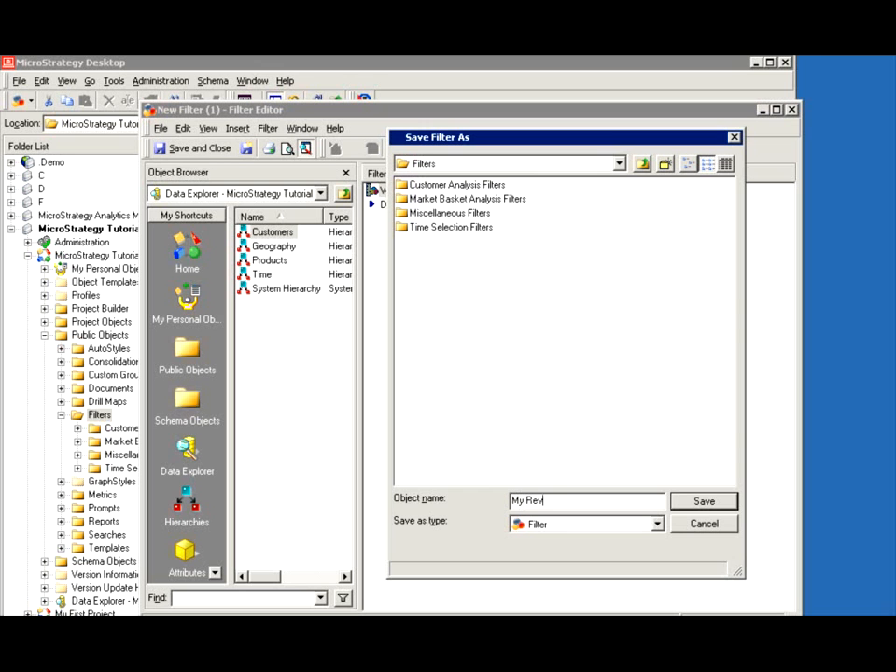
{"action": "left_click", "coordinate": [698, 501]}
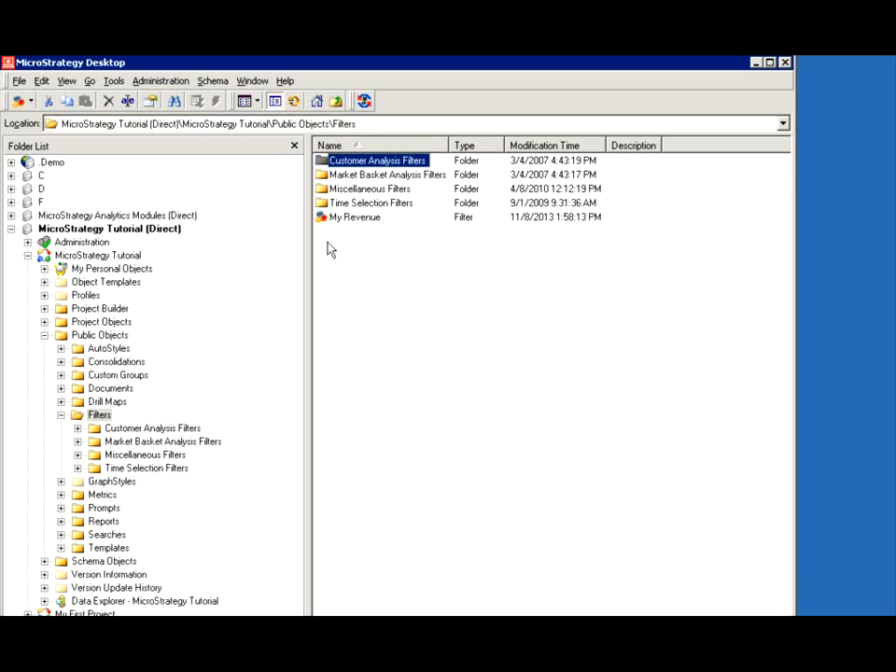
Create a new report from the Filters folder and maximize its editor window
{"action": "right_click", "coordinate": [329, 248]}
{"action": "mouse_move", "coordinate": [420, 347]}
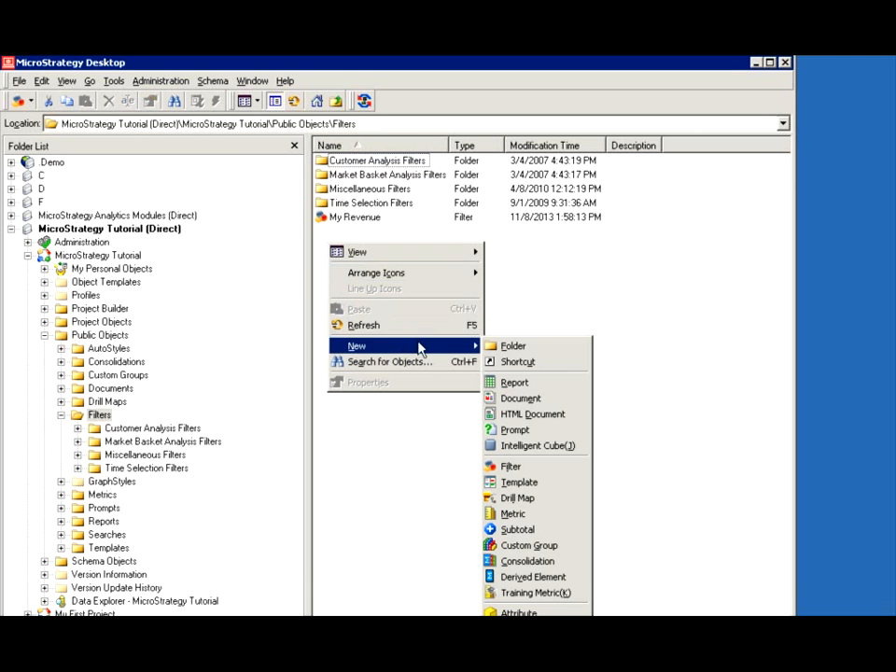
{"action": "left_click", "coordinate": [524, 384]}
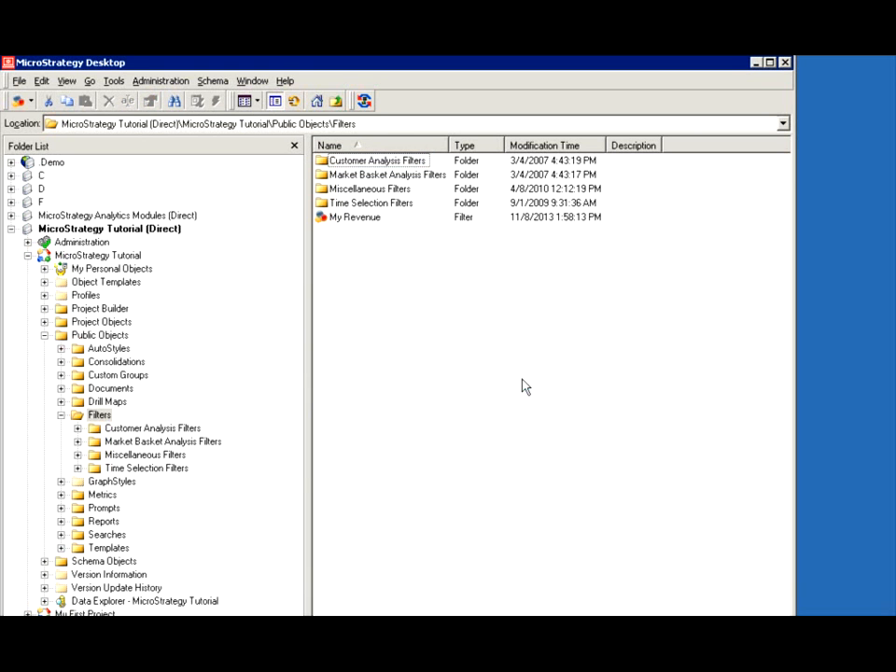
{"action": "left_click", "coordinate": [434, 464]}
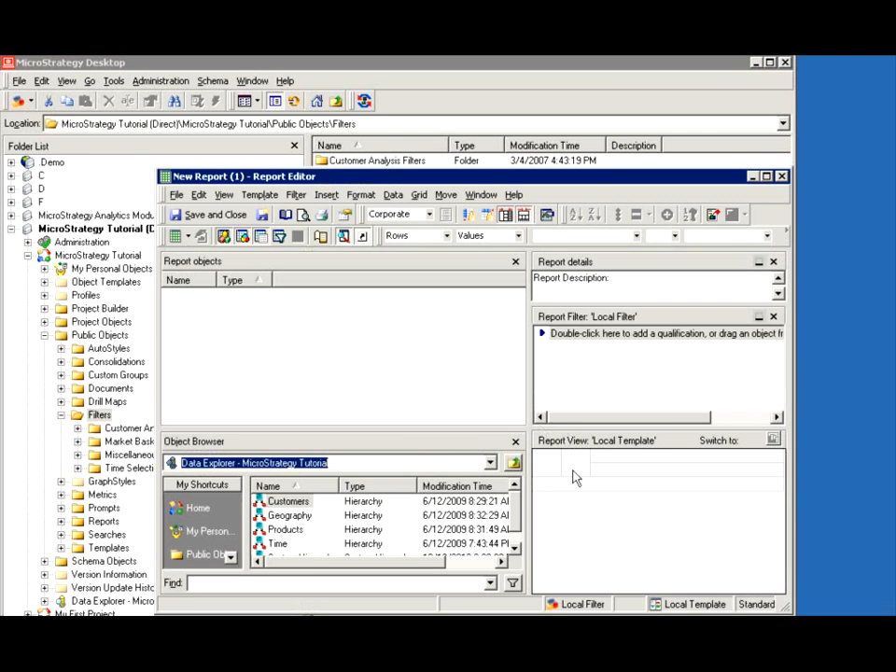
{"action": "double_click", "coordinate": [438, 177]}
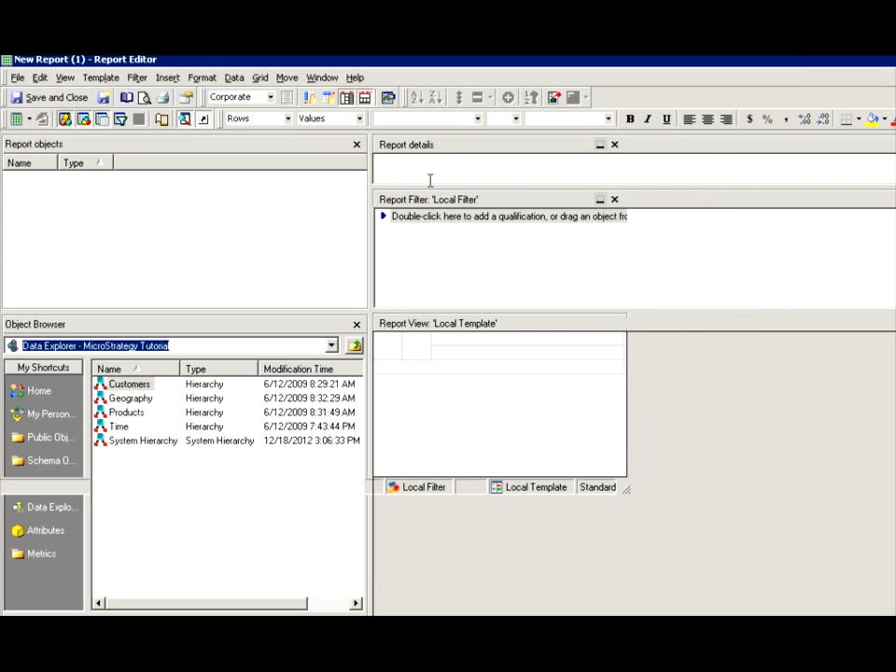
Add the Category attribute from the Products attribute folder to the report
{"action": "left_click", "coordinate": [24, 529]}
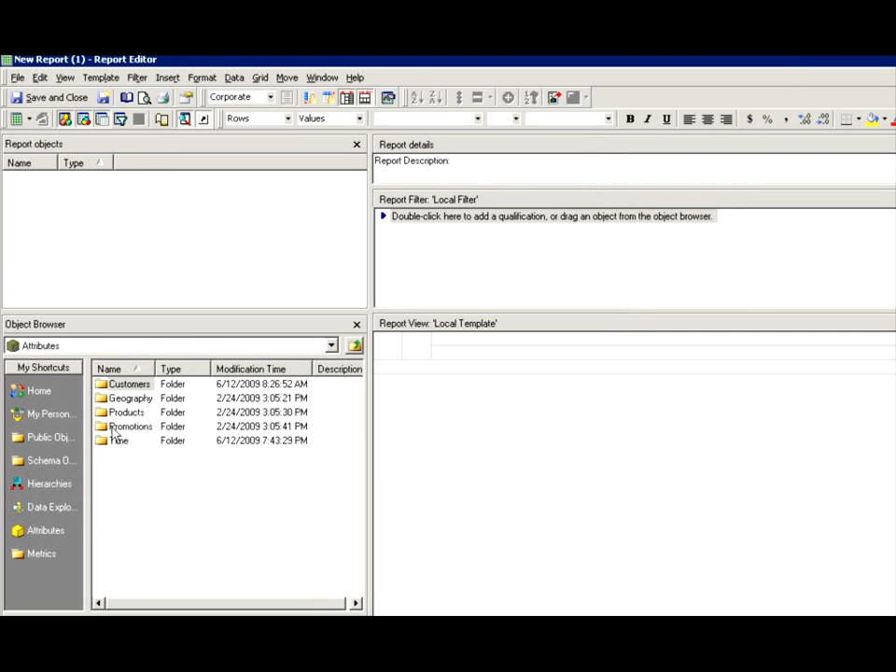
{"action": "double_click", "coordinate": [104, 413]}
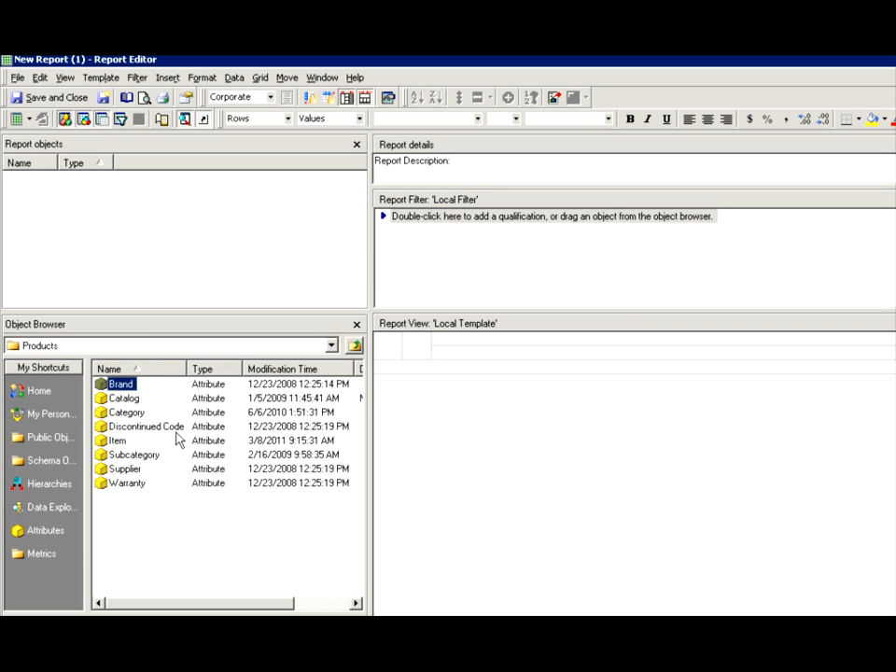
{"action": "left_click", "coordinate": [354, 345]}
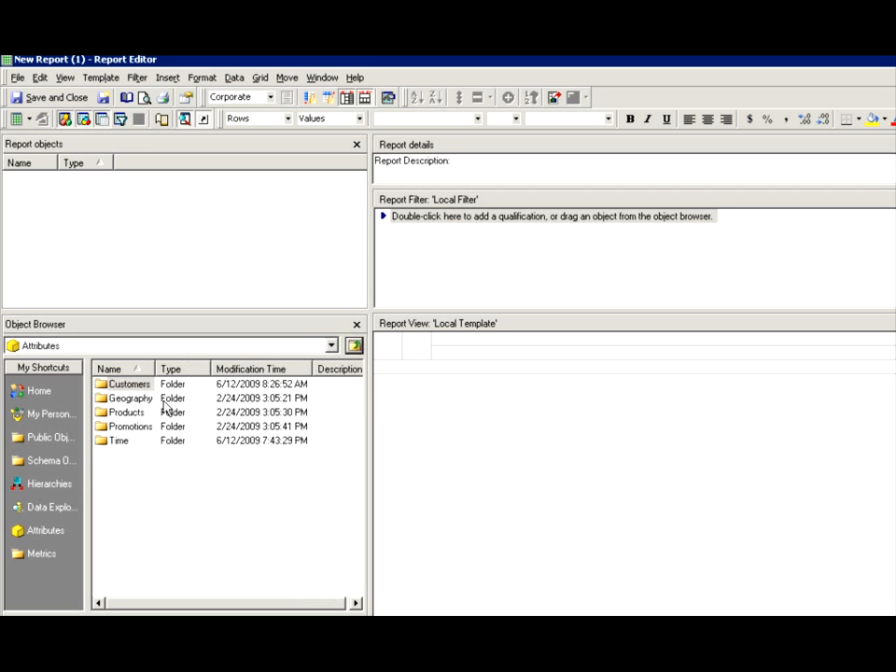
{"action": "double_click", "coordinate": [125, 414]}
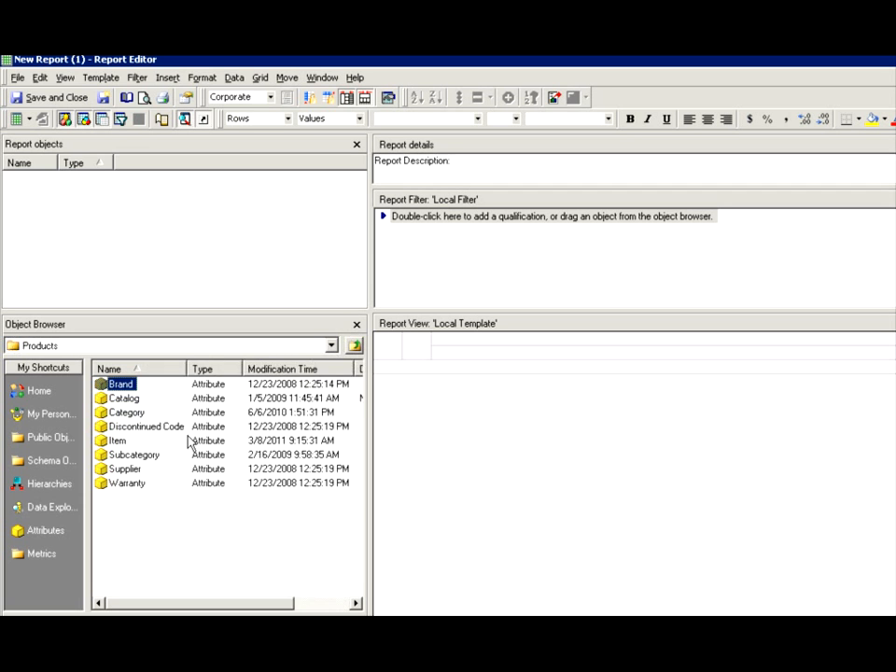
{"action": "double_click", "coordinate": [126, 412]}
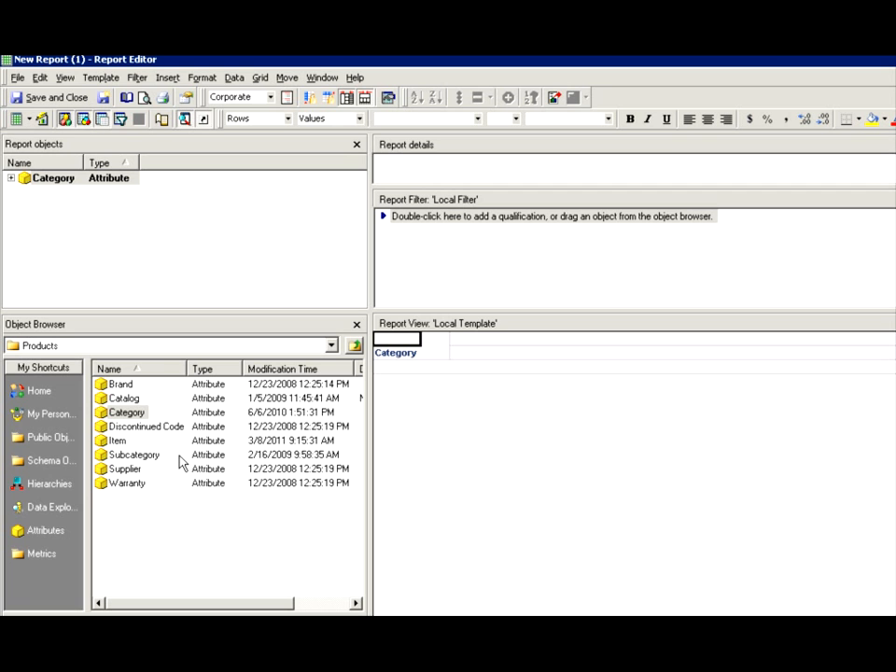
Add the Profit metric from the Sales Metrics folder in Public Objects to the report
{"action": "left_click", "coordinate": [48, 437]}
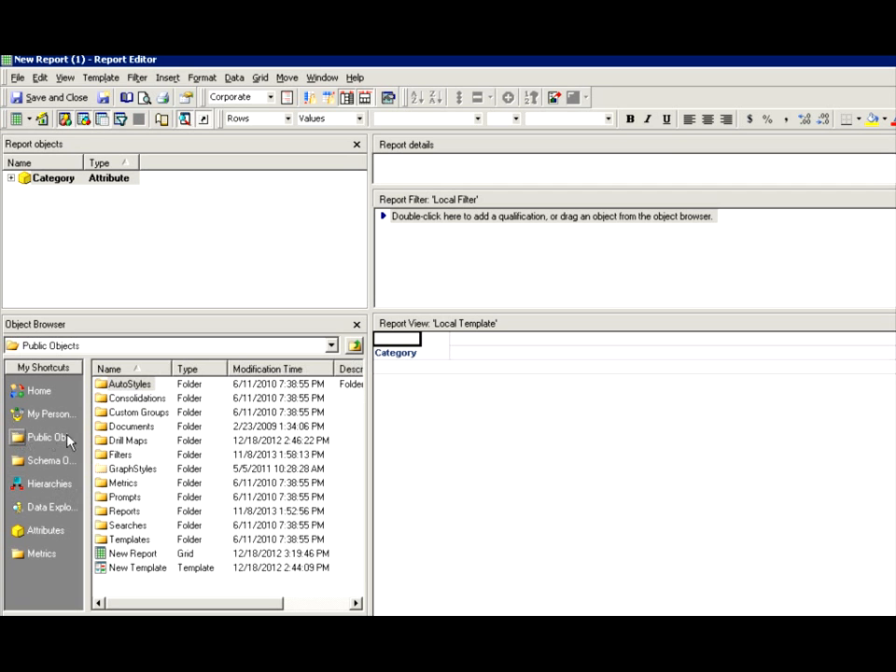
{"action": "double_click", "coordinate": [122, 483]}
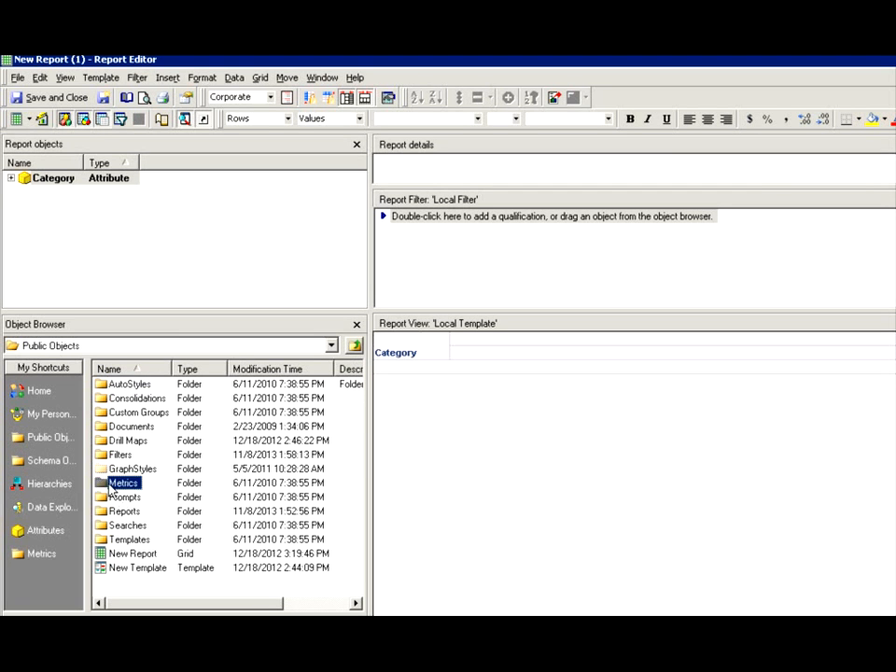
{"action": "double_click", "coordinate": [114, 456]}
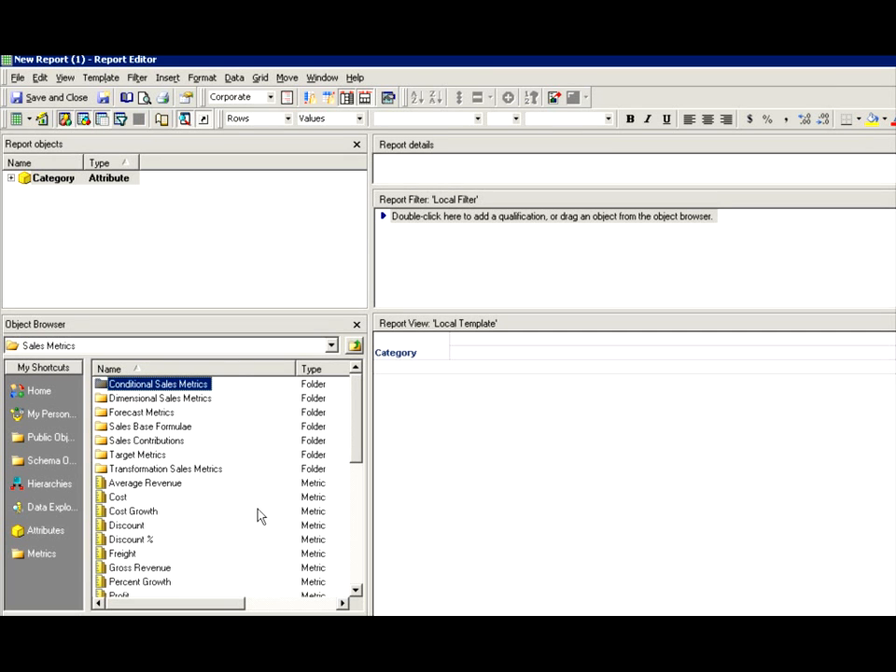
{"action": "left_click_drag", "start_coordinate": [360, 457], "coordinate": [360, 486]}
{"action": "double_click", "coordinate": [117, 512]}
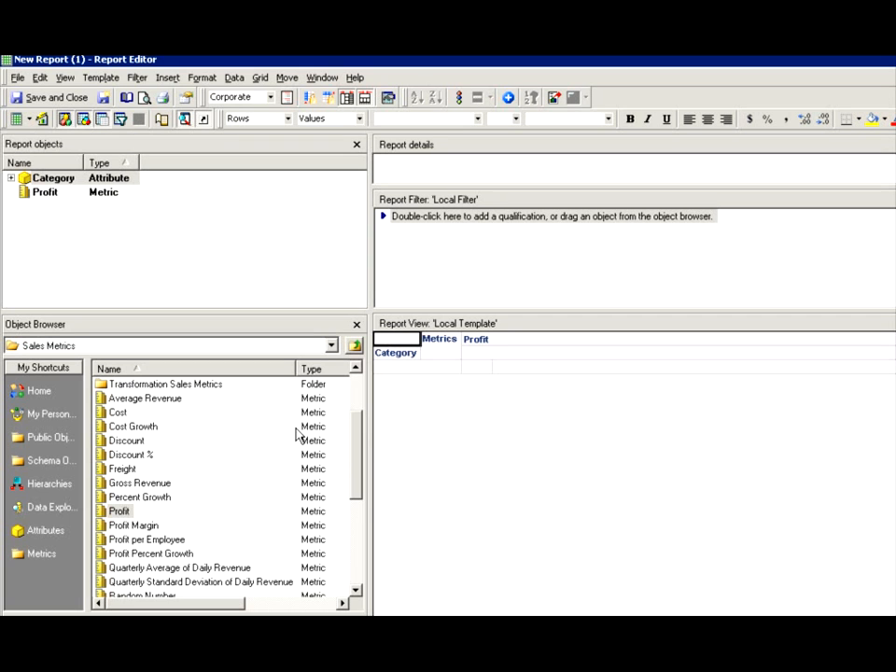
Add the My Revenue filter to the report filter as a shortcut and run the report in grid view
{"action": "left_click_drag", "start_coordinate": [360, 471], "coordinate": [360, 420]}
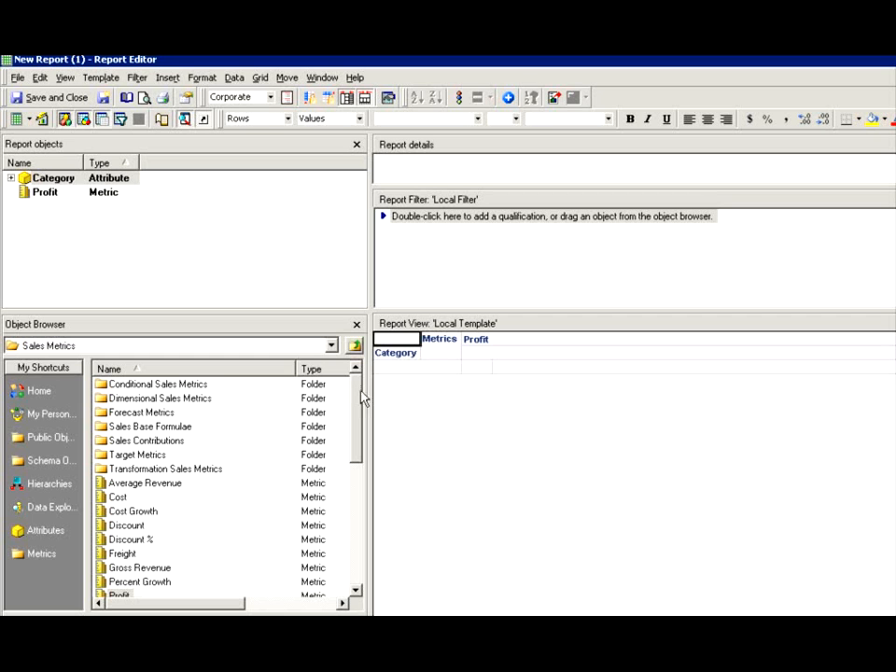
{"action": "left_click", "coordinate": [43, 443]}
{"action": "double_click", "coordinate": [126, 454]}
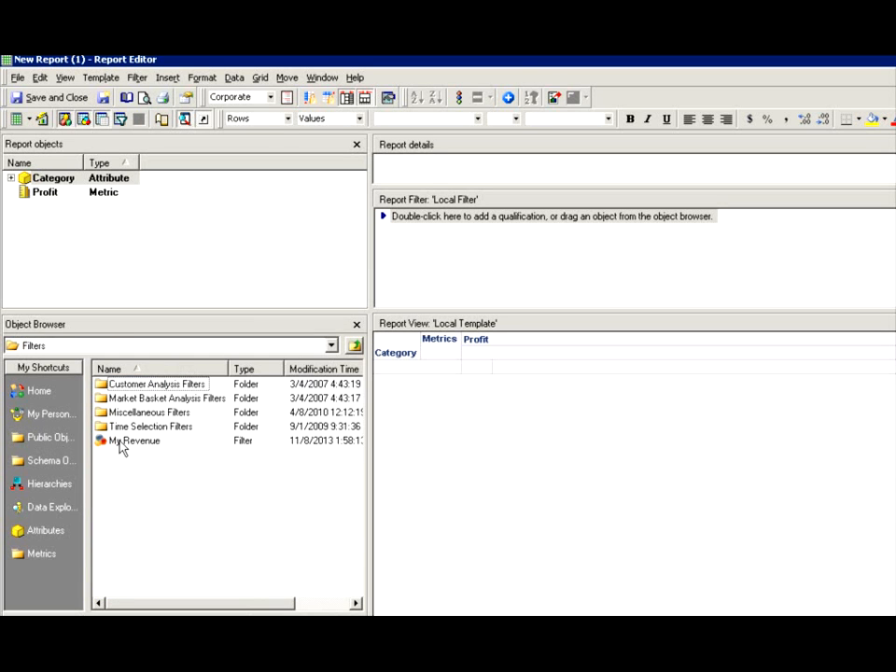
{"action": "right_click", "coordinate": [120, 444]}
{"action": "left_click", "coordinate": [145, 449]}
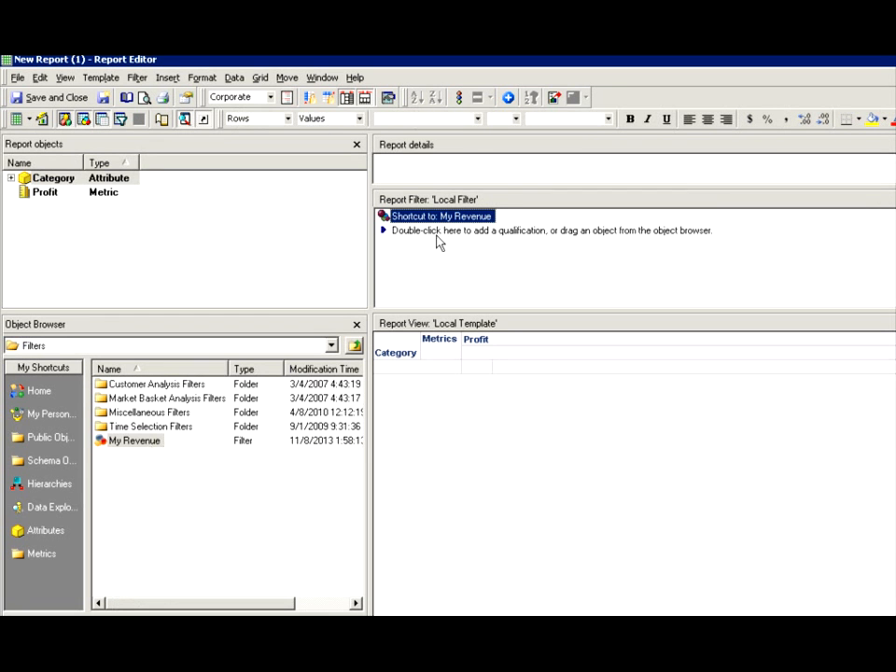
{"action": "left_click", "coordinate": [16, 118]}
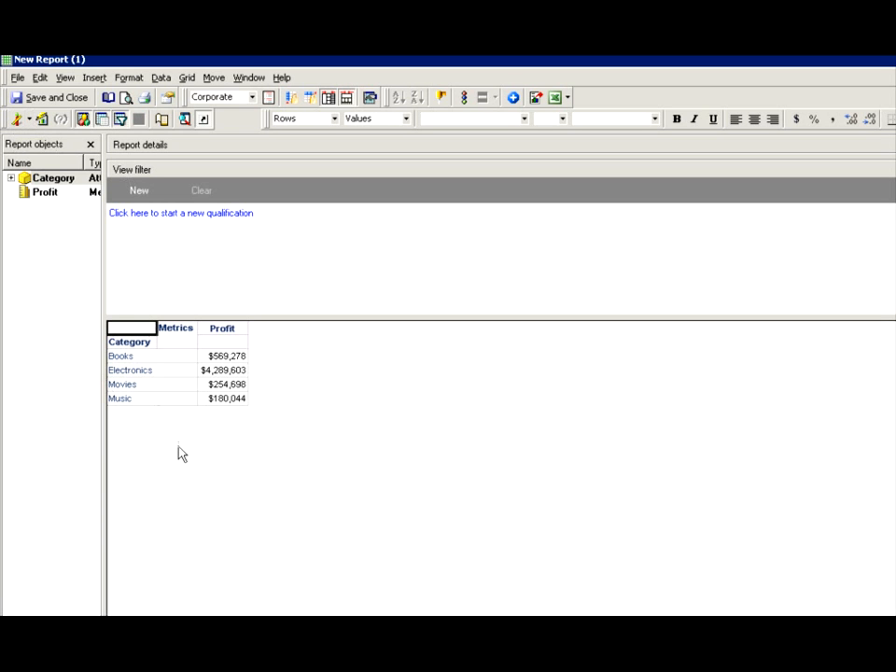
Examine the report's SQL statements for how the revenue filter is applied, and return to the grid view
{"action": "left_click", "coordinate": [29, 120]}
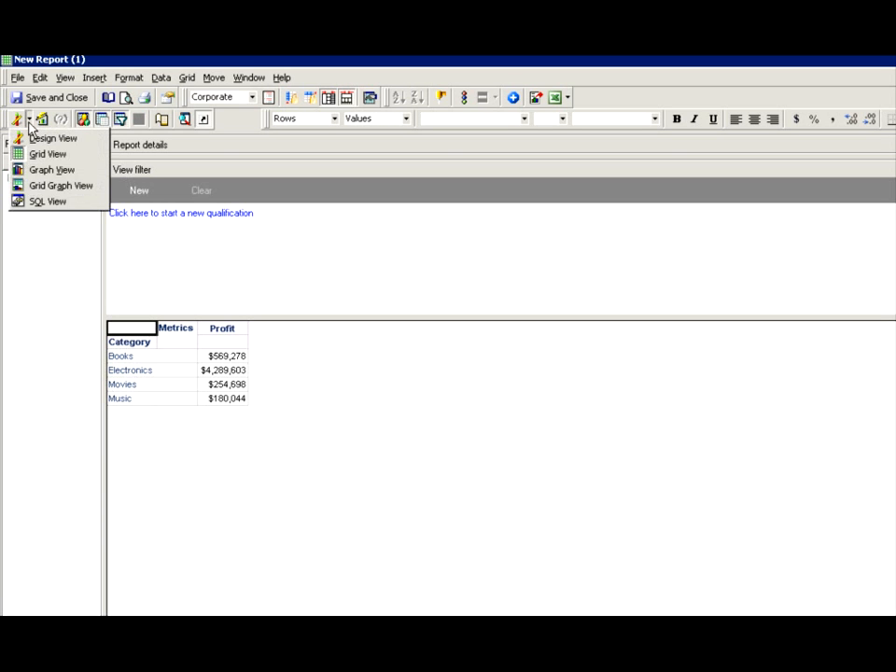
{"action": "left_click", "coordinate": [52, 199]}
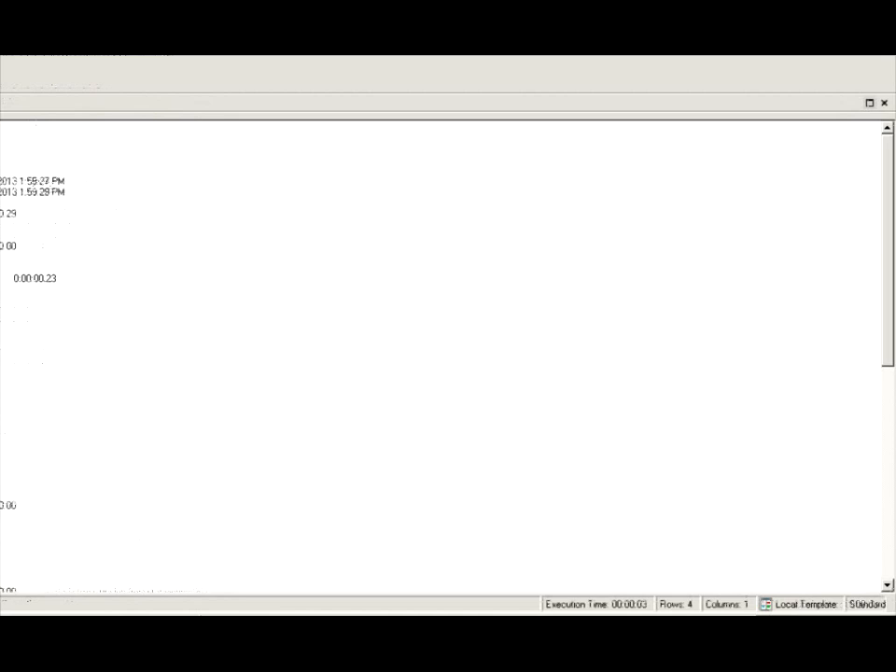
{"action": "left_click_drag", "start_coordinate": [886, 360], "coordinate": [889, 440]}
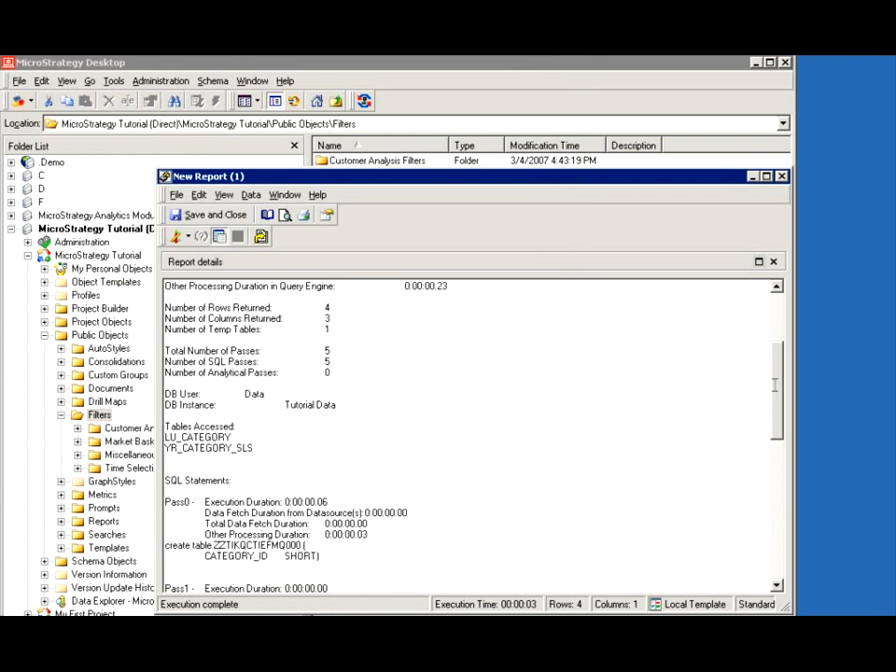
{"action": "left_click_drag", "start_coordinate": [780, 390], "coordinate": [782, 476]}
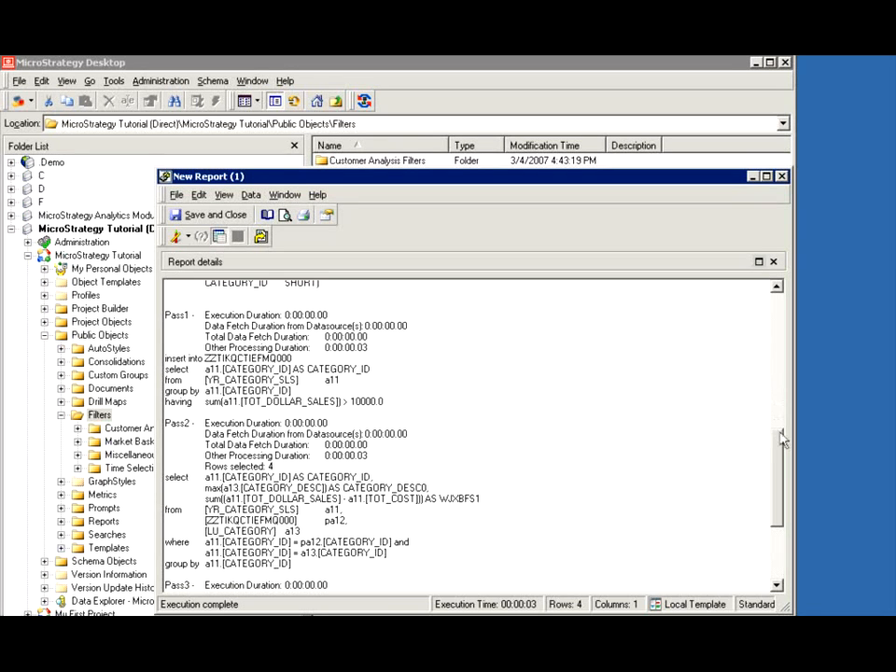
{"action": "mouse_move", "coordinate": [784, 450]}
{"action": "left_mouse_down"}
{"action": "mouse_move", "coordinate": [786, 472]}
{"action": "mouse_move", "coordinate": [786, 456]}
{"action": "left_mouse_up"}
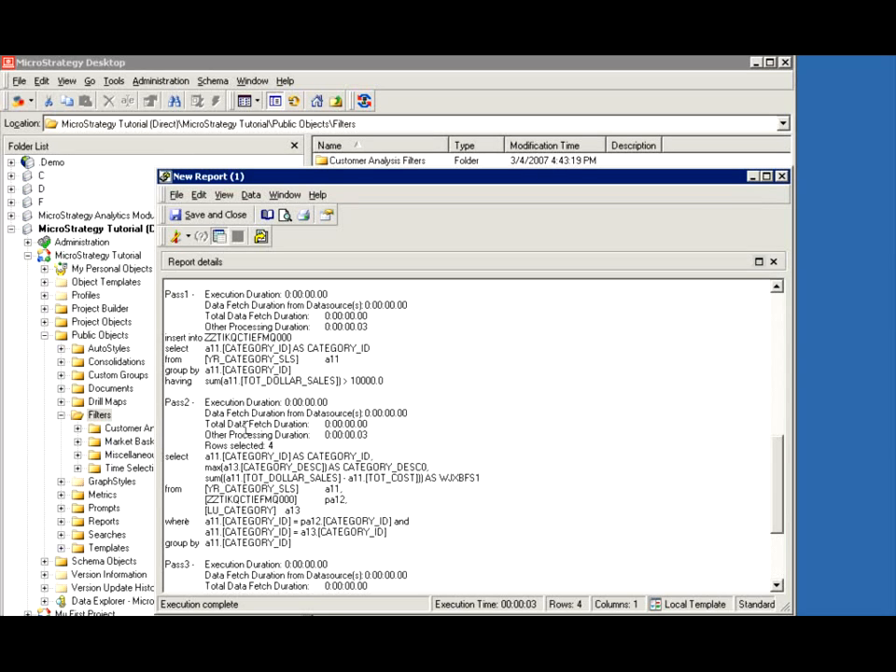
{"action": "left_click", "coordinate": [186, 236]}
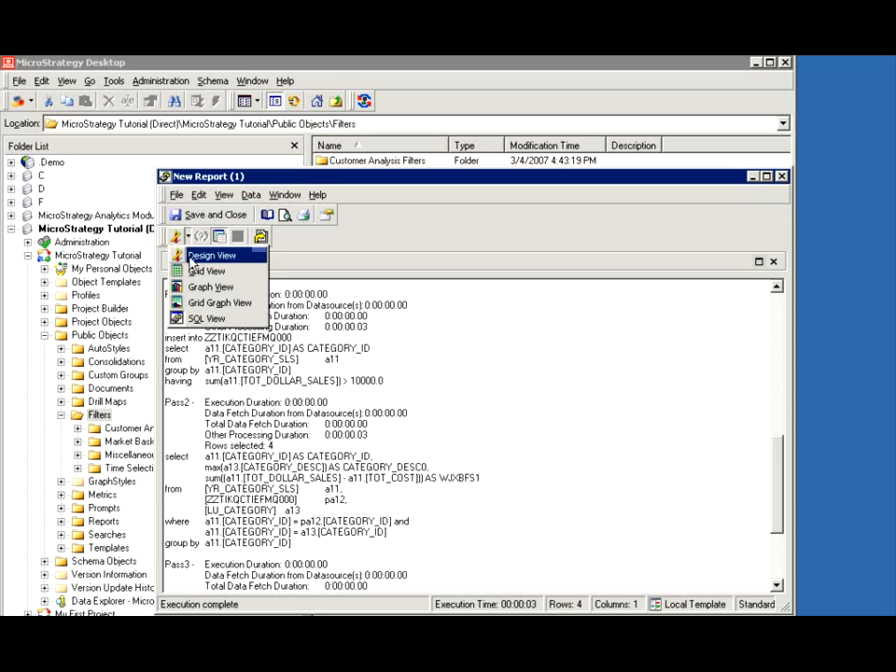
{"action": "left_click", "coordinate": [196, 271]}
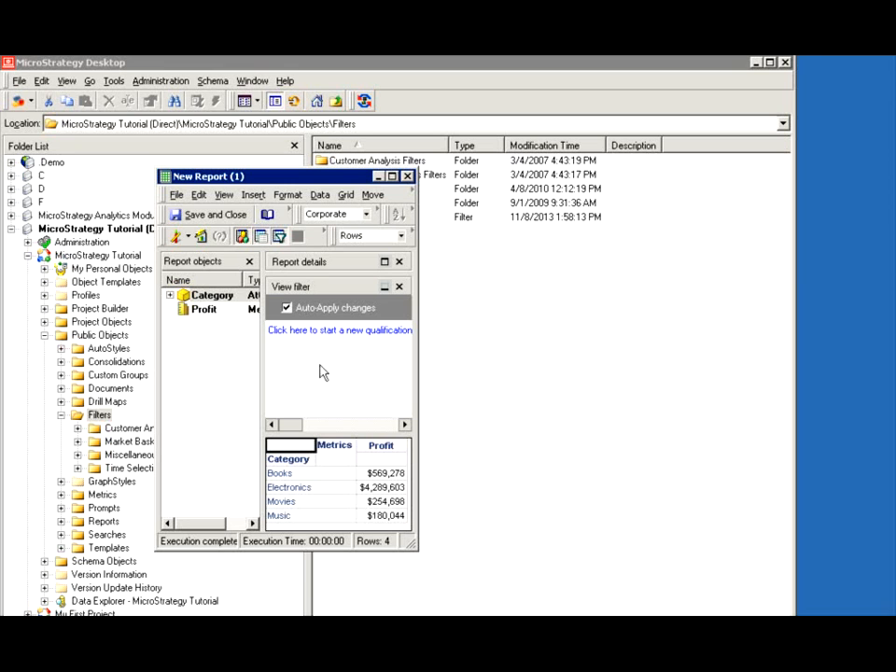
Save the report as My Revenue in the Reports folder under Public Objects and close it
{"action": "left_click", "coordinate": [177, 194]}
{"action": "left_click", "coordinate": [210, 267]}
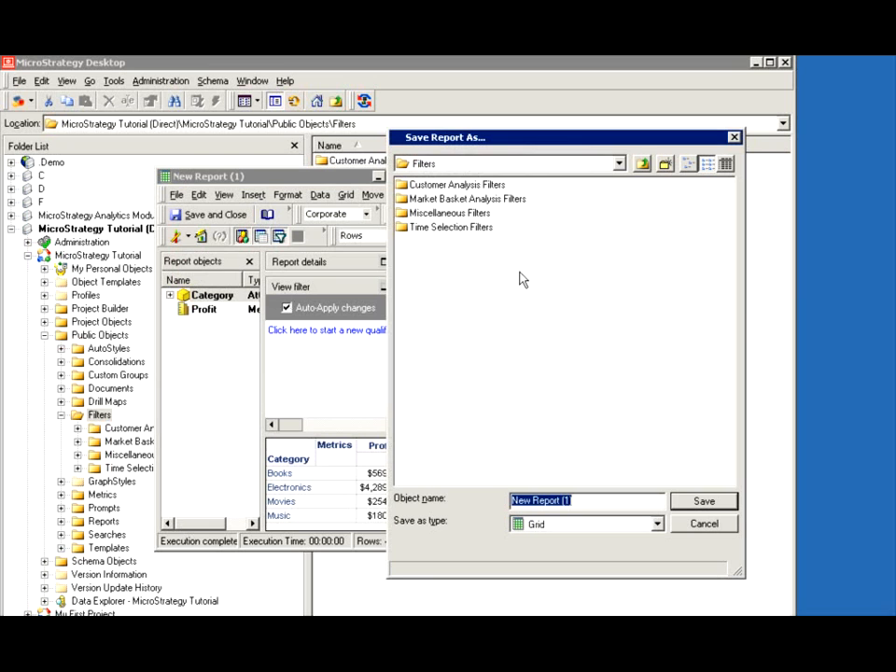
{"action": "left_click", "coordinate": [642, 164]}
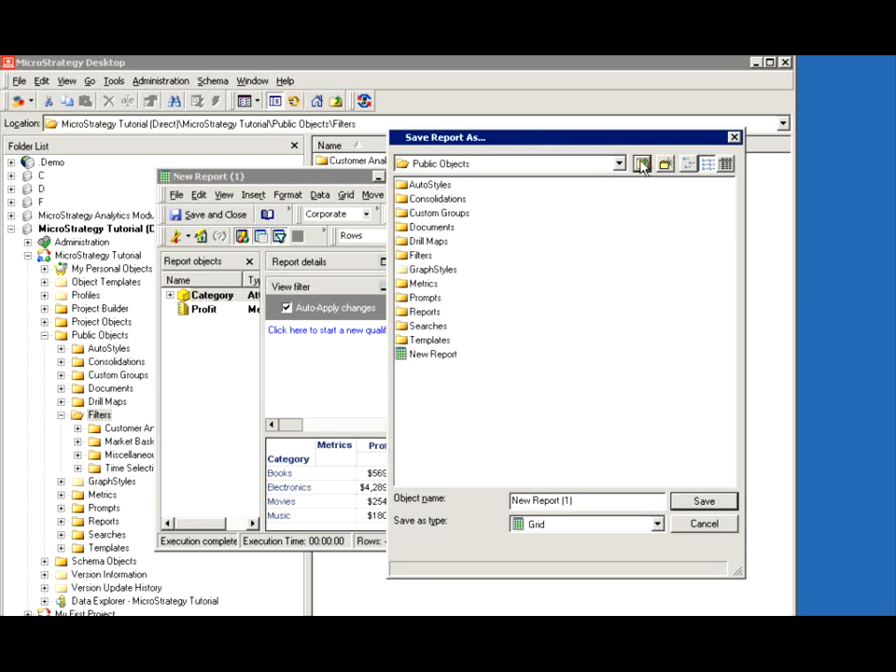
{"action": "double_click", "coordinate": [410, 311]}
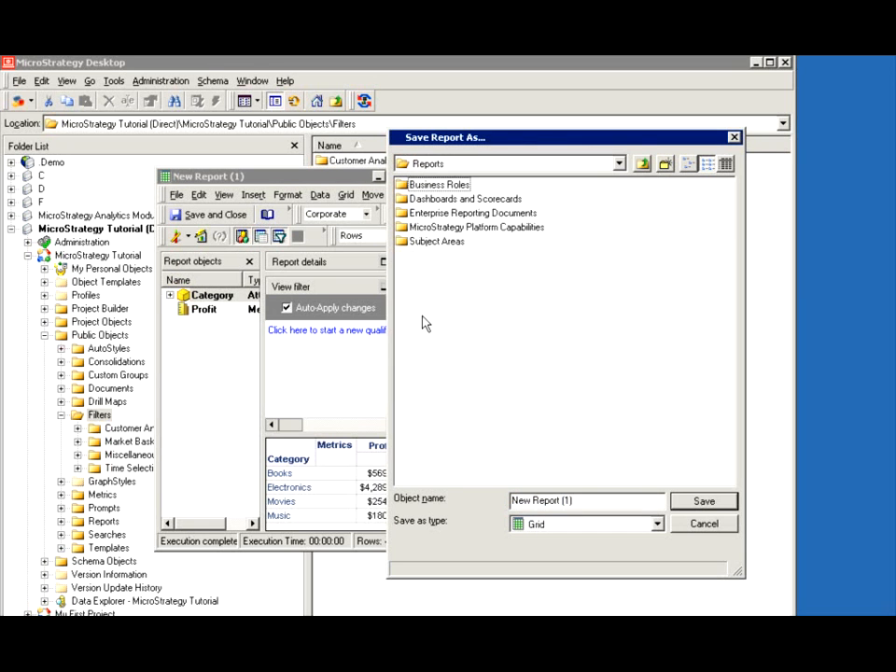
{"action": "triple_click", "coordinate": [592, 502]}
{"action": "type", "text": "My Revenue"}
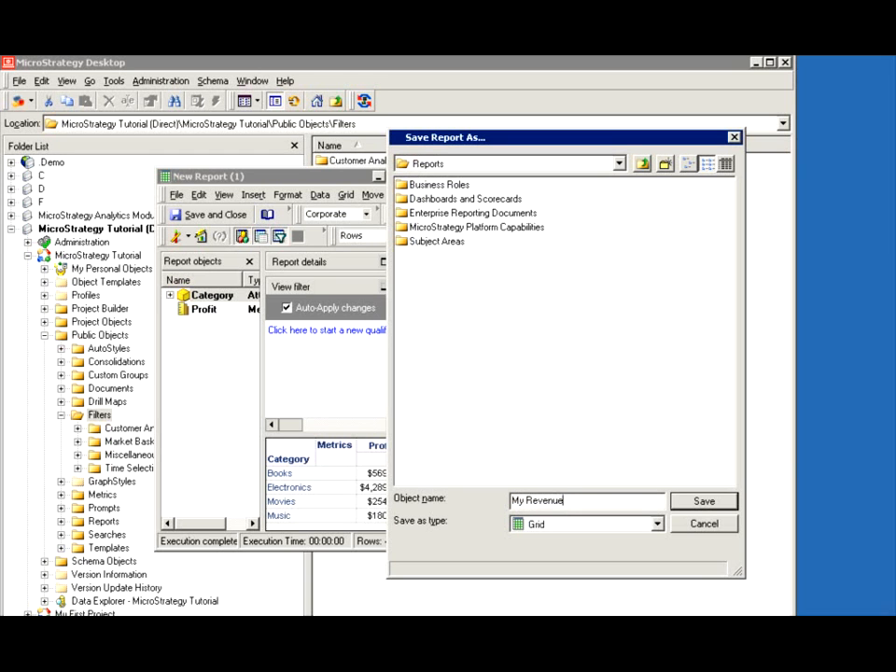
{"action": "left_click", "coordinate": [704, 501]}
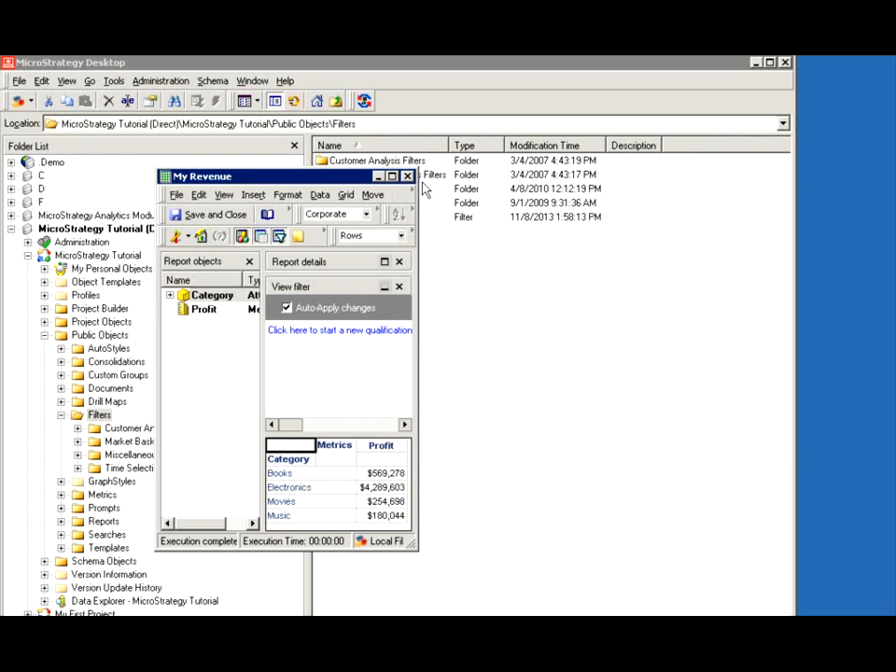
{"action": "left_click", "coordinate": [408, 176]}
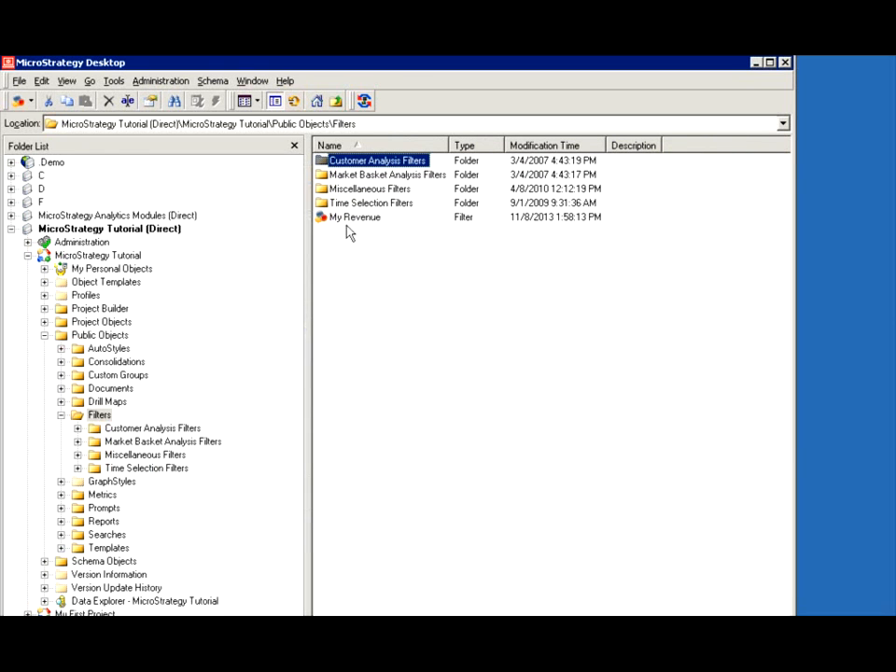
Open the My Revenue filter from the Filters folder under Public Objects and edit its Revenue set qualification
{"action": "left_click", "coordinate": [97, 521]}
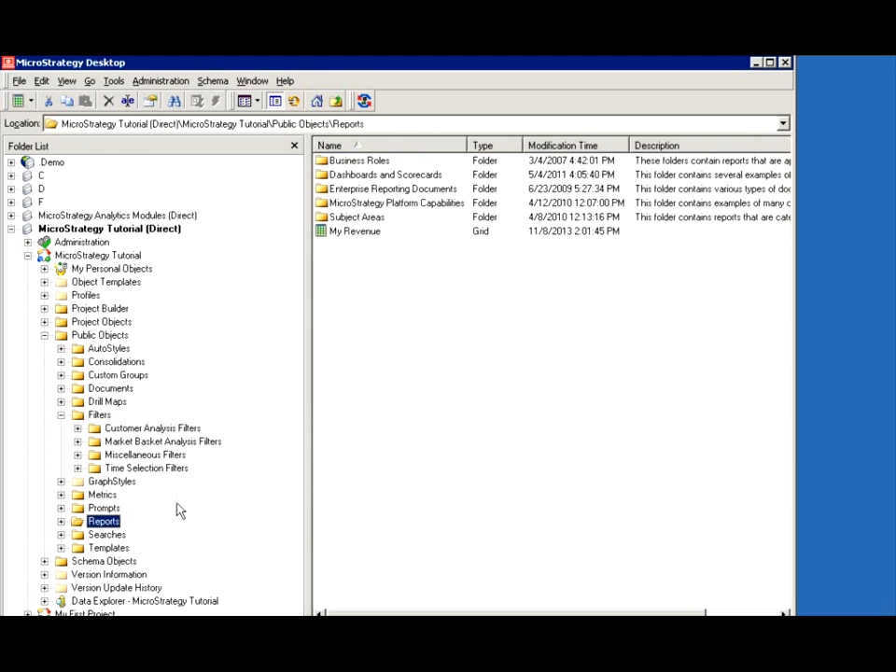
{"action": "left_click", "coordinate": [99, 415]}
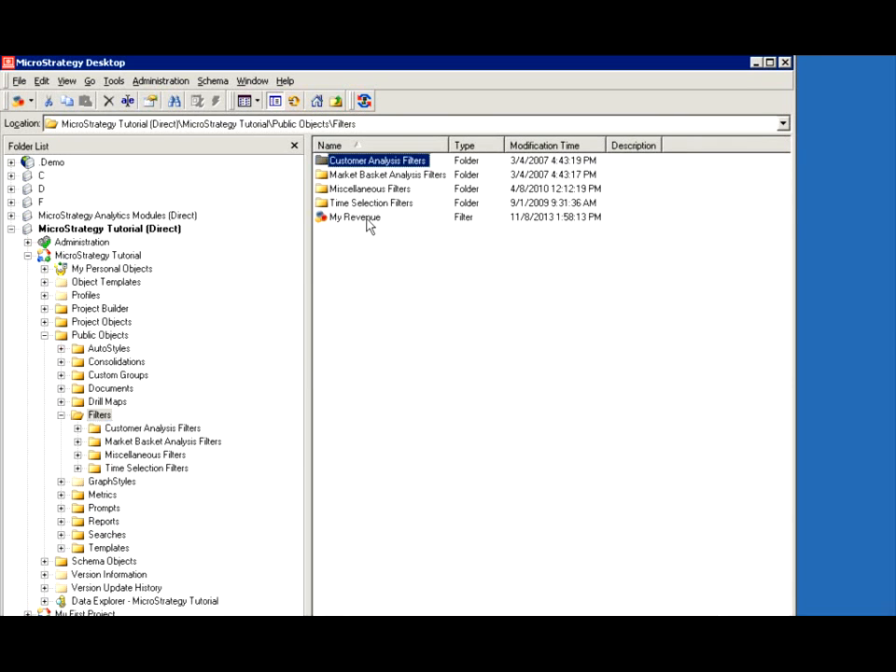
{"action": "double_click", "coordinate": [364, 218]}
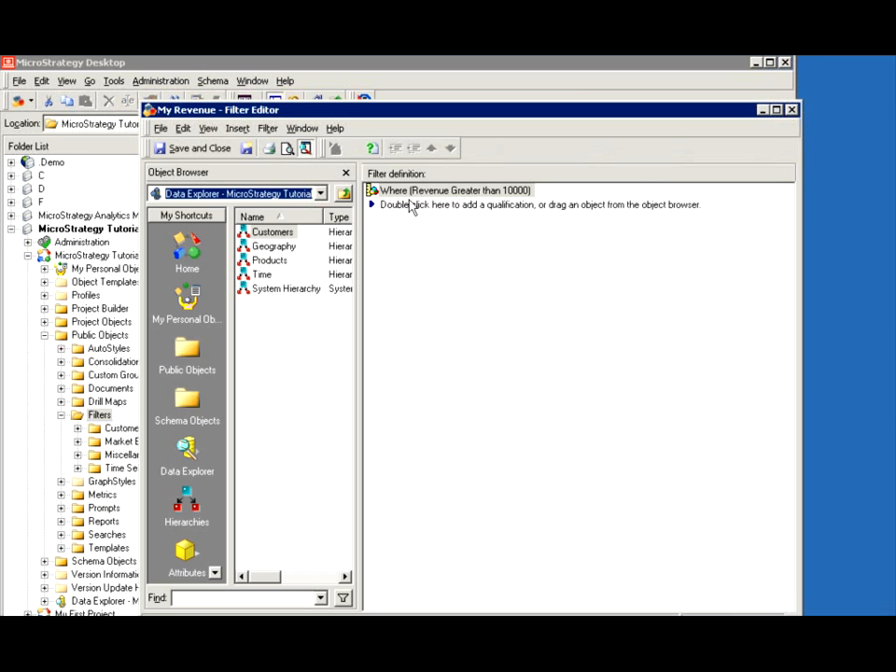
{"action": "left_click", "coordinate": [415, 193]}
{"action": "double_click", "coordinate": [416, 192]}
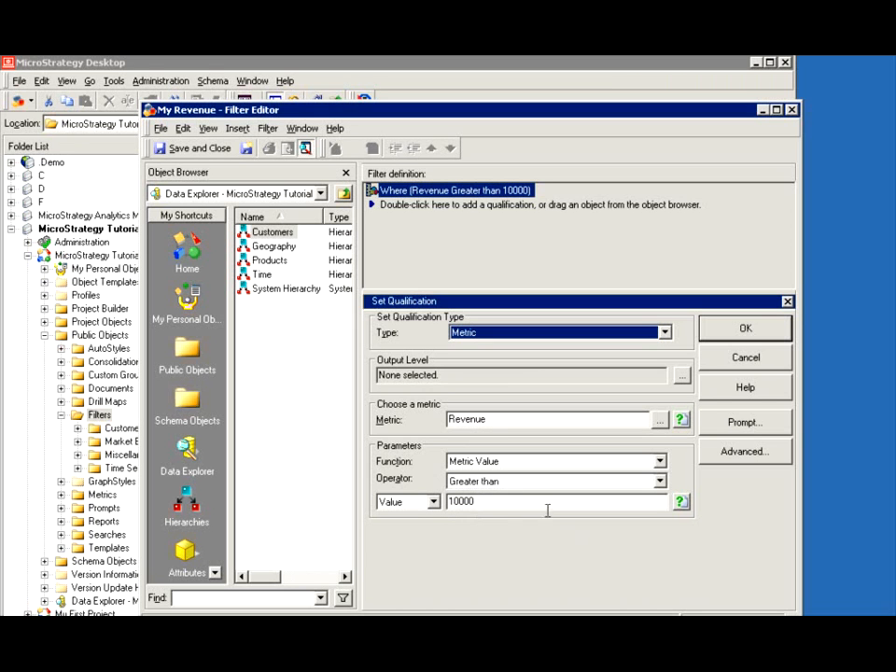
Replace the qualification's fixed value with a value prompt that requires an answer and defaults to 10000, and save and close the filter
{"action": "left_click", "coordinate": [682, 503]}
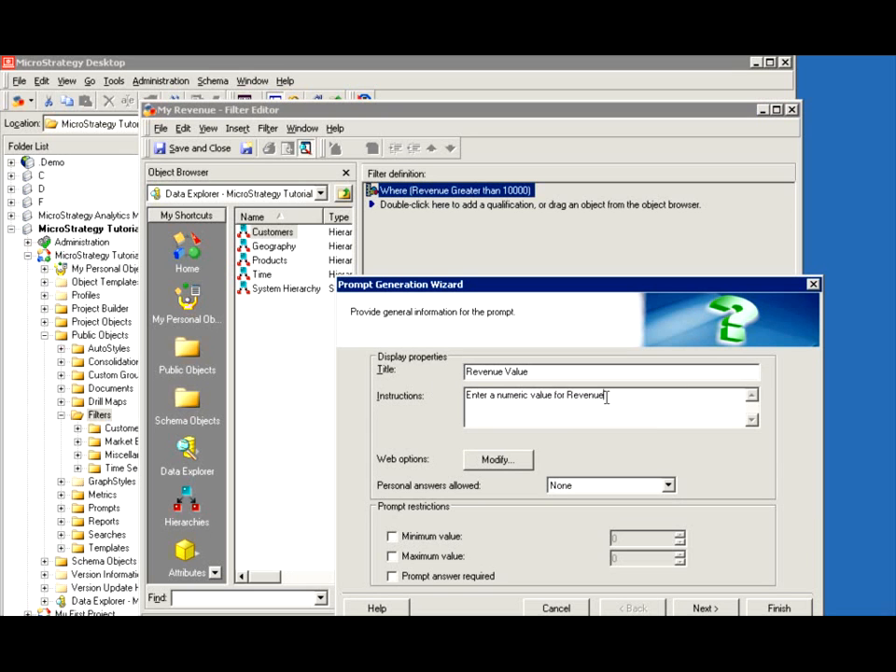
{"action": "left_click_drag", "start_coordinate": [564, 394], "coordinate": [489, 387]}
{"action": "left_click", "coordinate": [549, 370]}
{"action": "left_click", "coordinate": [392, 577]}
{"action": "left_click", "coordinate": [706, 608]}
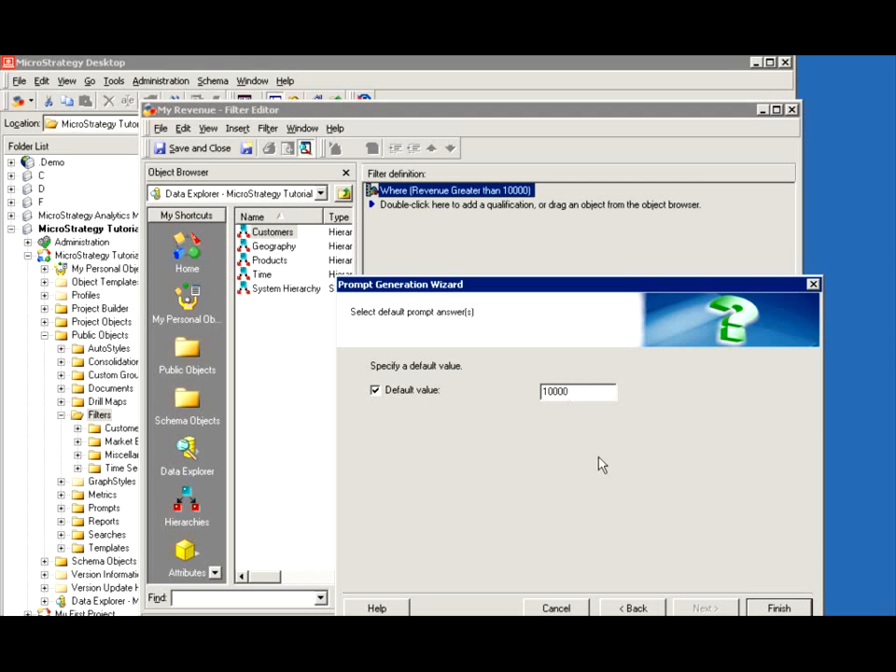
{"action": "left_click", "coordinate": [776, 607]}
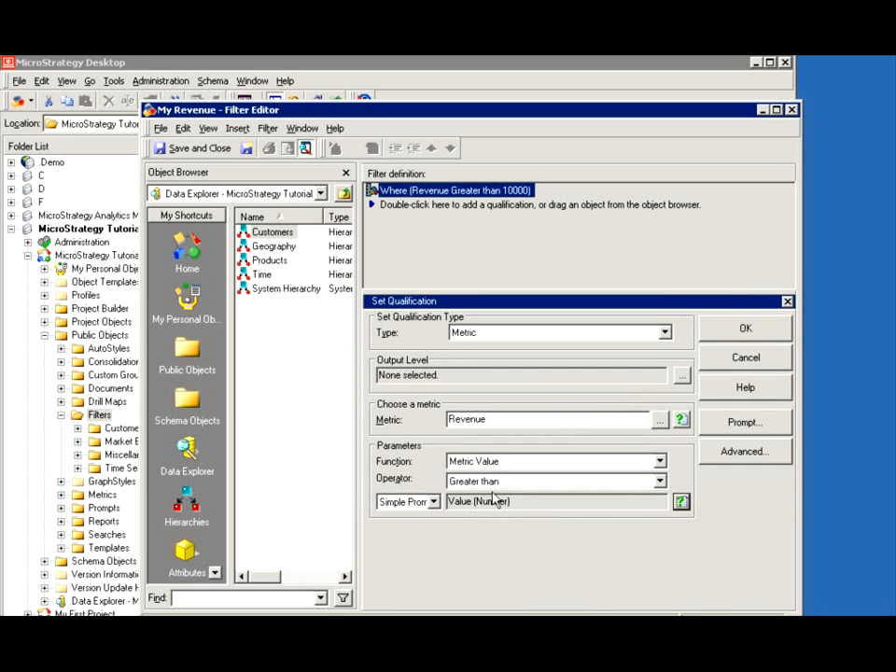
{"action": "left_click", "coordinate": [744, 330]}
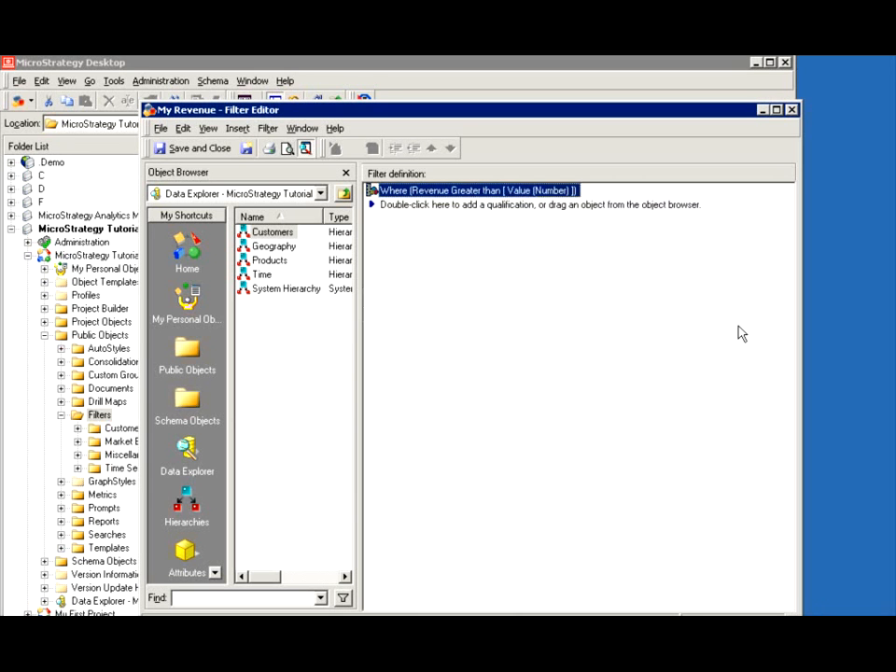
{"action": "left_click", "coordinate": [168, 148]}
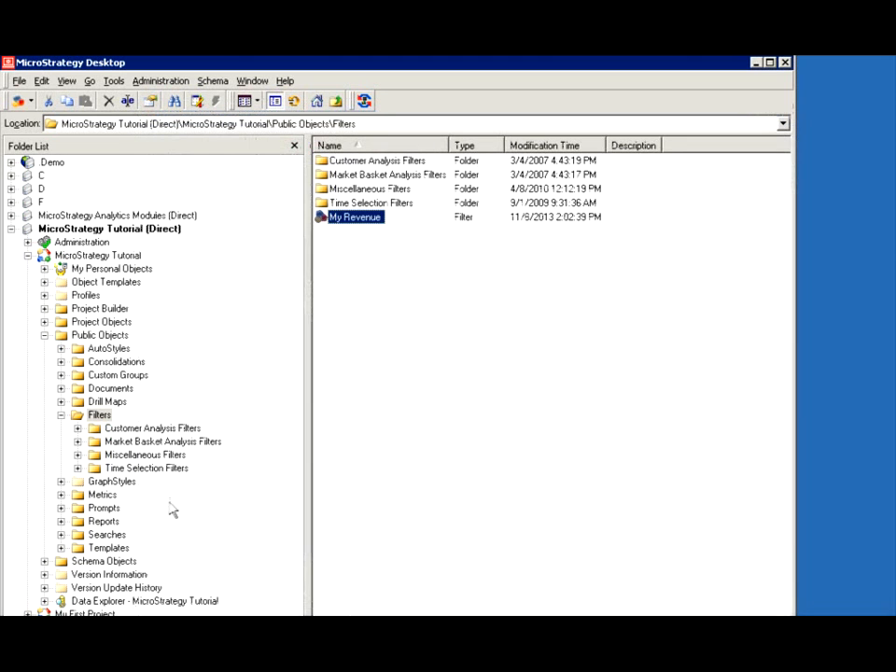
Run the My Revenue report from the Reports folder with 1000 as the Revenue Value prompt answer, and enlarge the report window
{"action": "left_click", "coordinate": [105, 521]}
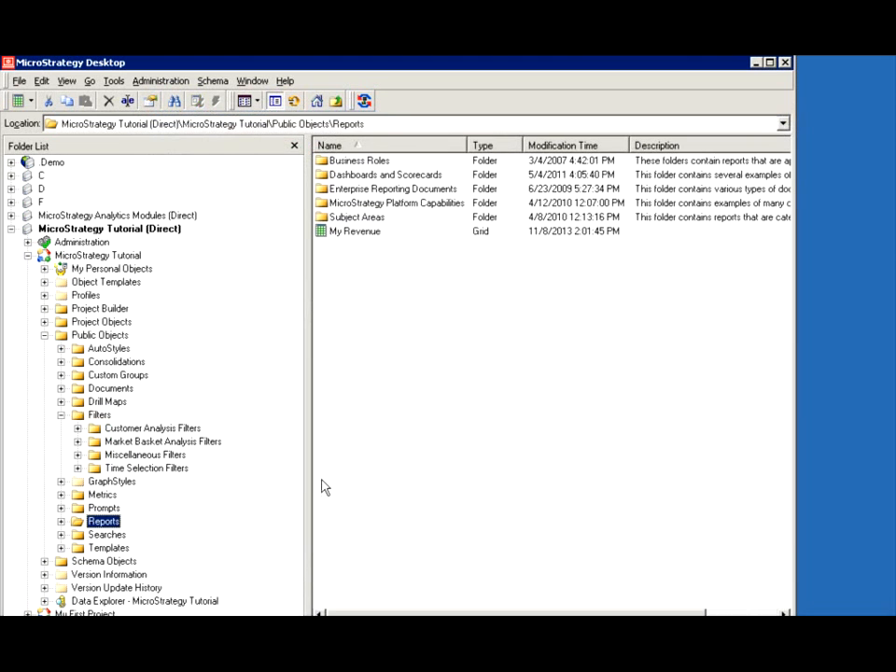
{"action": "key", "text": "Tab"}
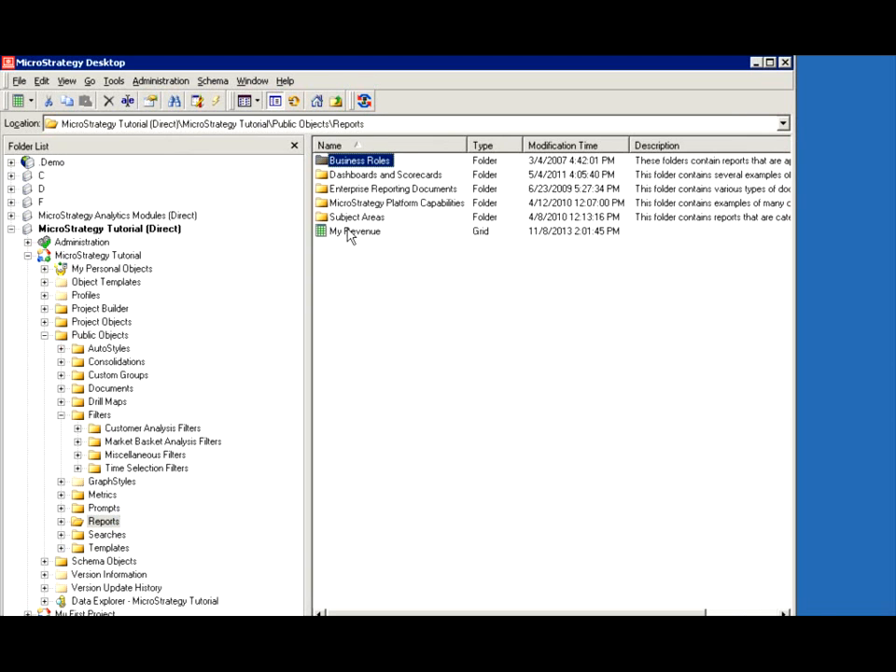
{"action": "double_click", "coordinate": [351, 232]}
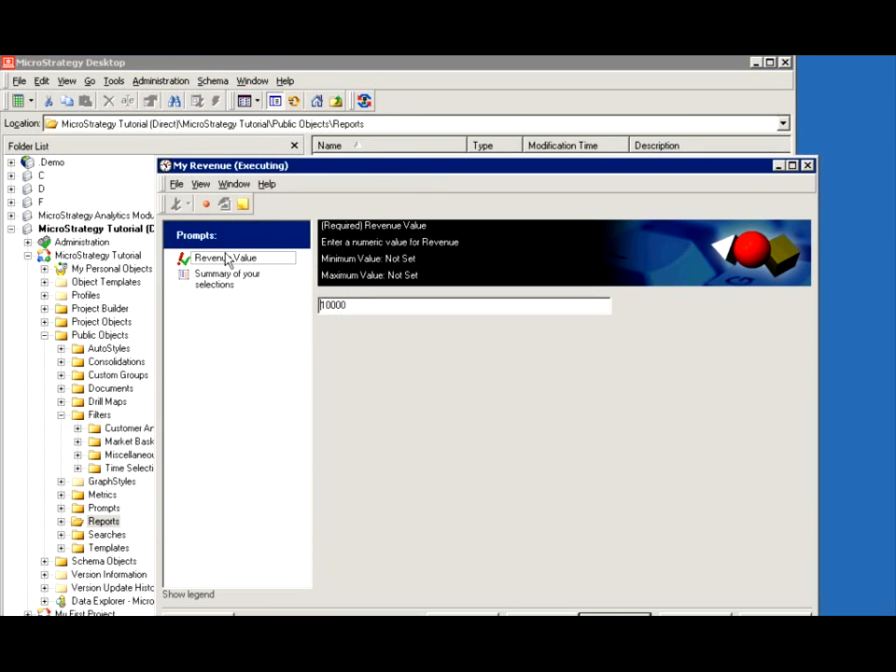
{"action": "left_click_drag", "start_coordinate": [360, 171], "coordinate": [303, 114]}
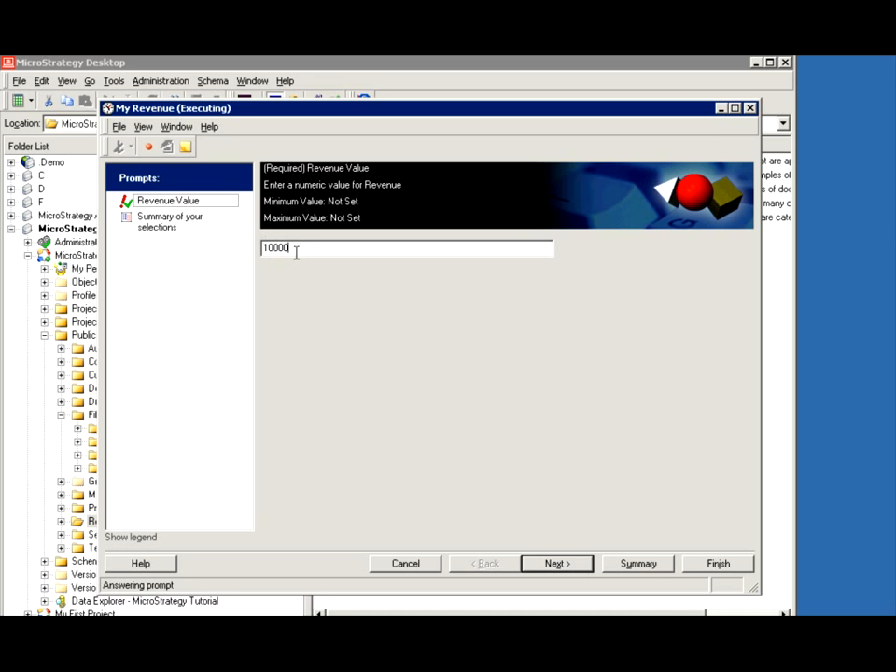
{"action": "left_click", "coordinate": [558, 565]}
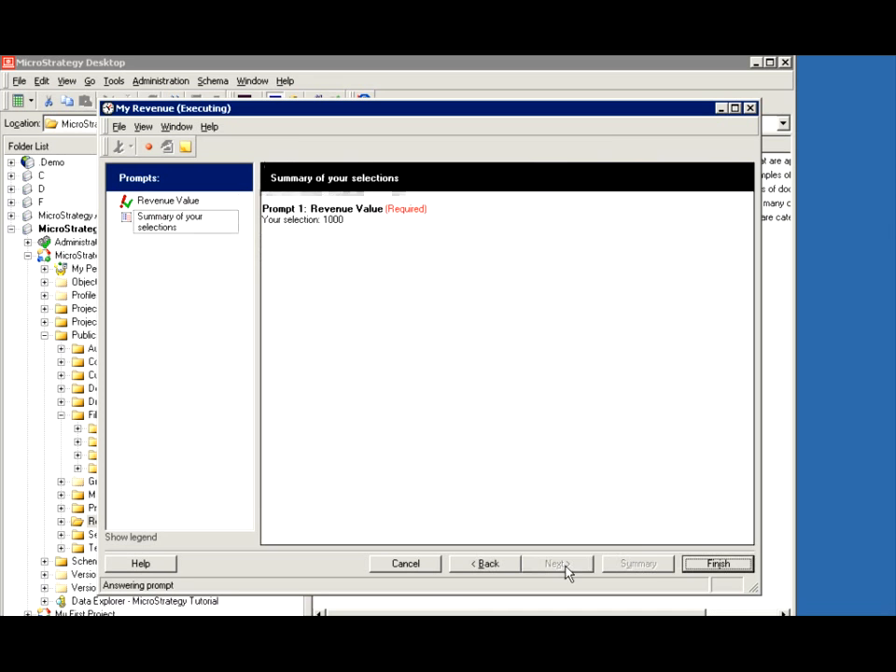
{"action": "left_click", "coordinate": [713, 565]}
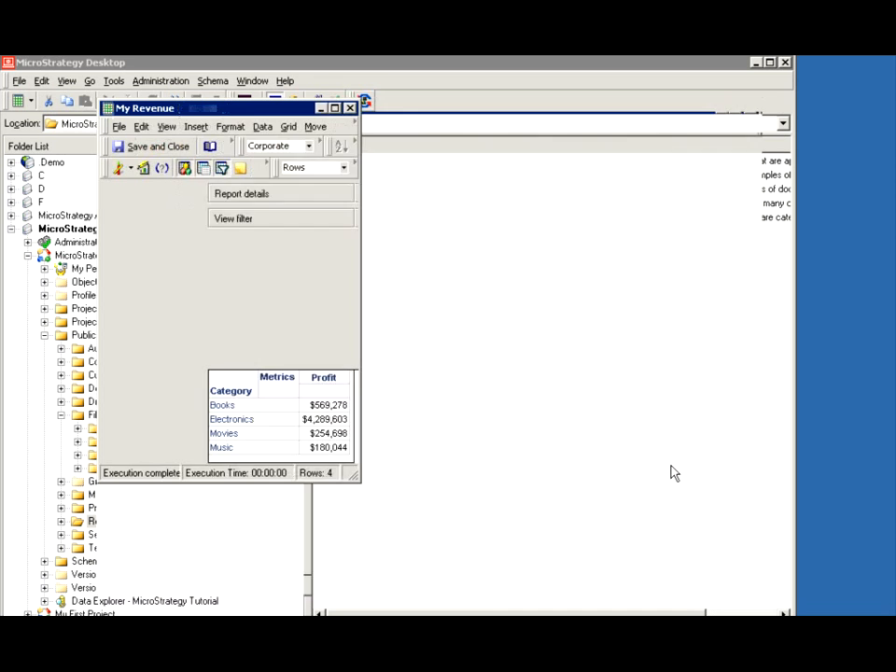
{"action": "left_click_drag", "start_coordinate": [352, 472], "coordinate": [428, 513]}
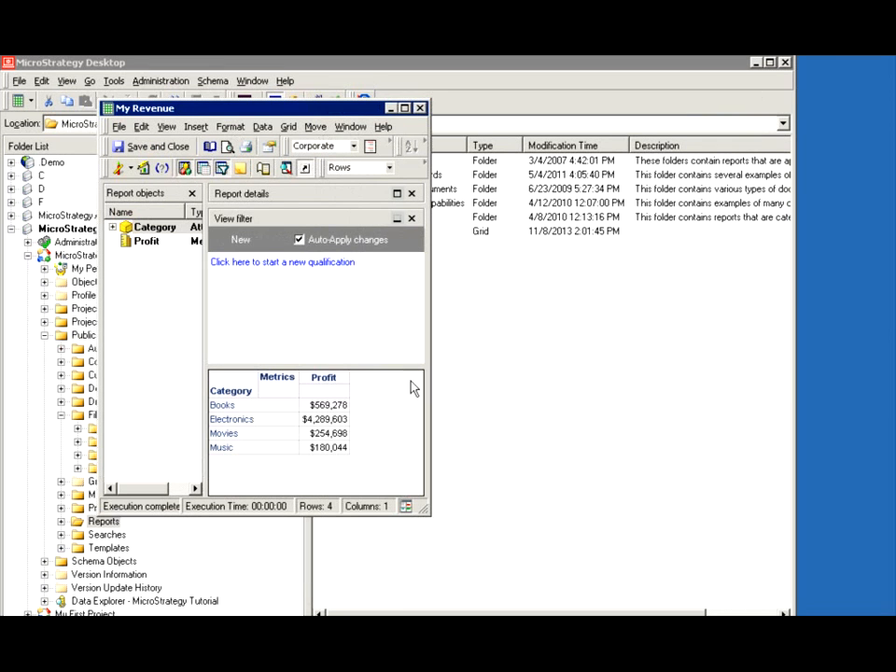
Re-prompt the report and run it with Revenue Value answers of 100000, 1000000 and 10000000 in turn
{"action": "left_click", "coordinate": [164, 168]}
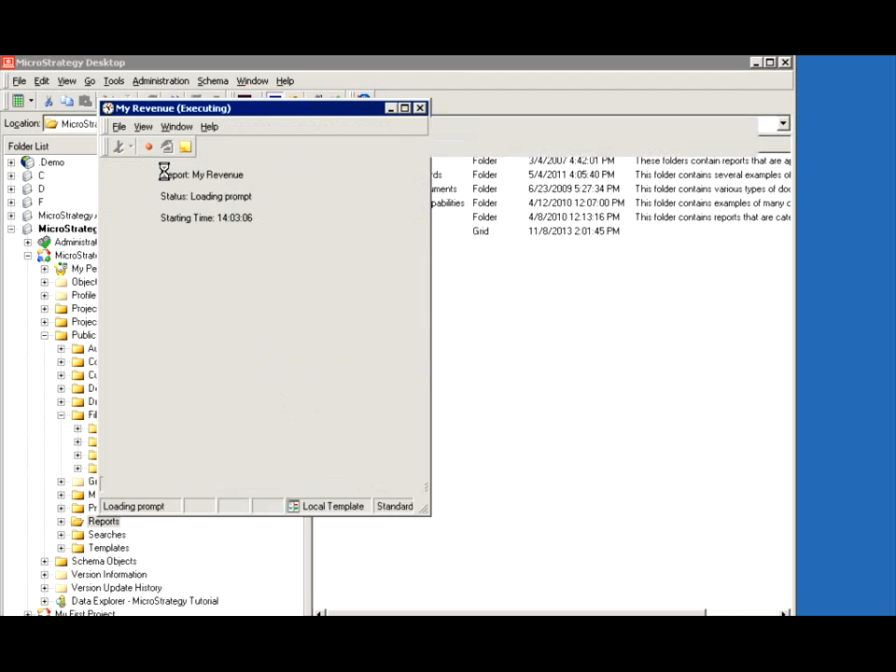
{"action": "type", "text": "00000"}
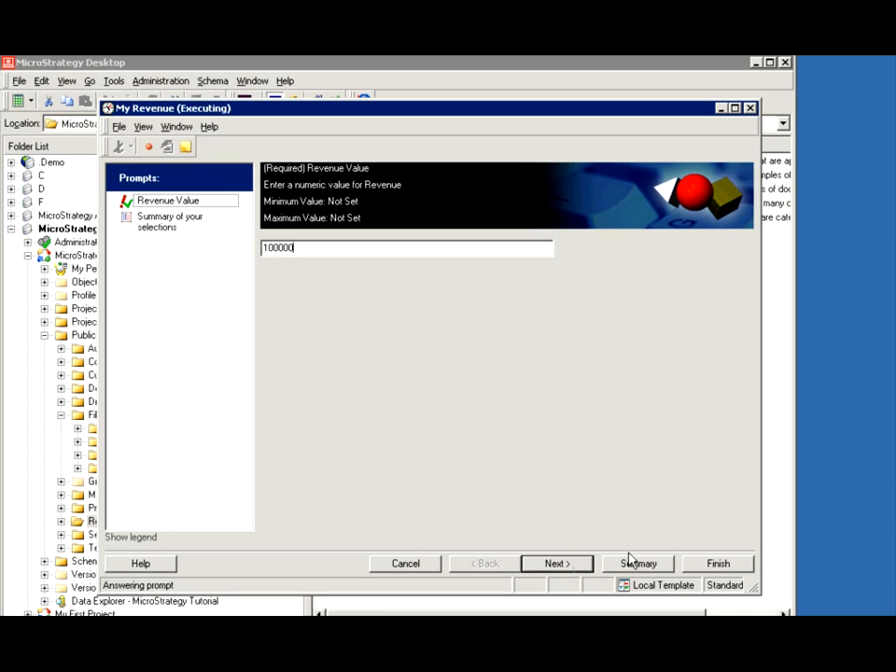
{"action": "left_click", "coordinate": [709, 563]}
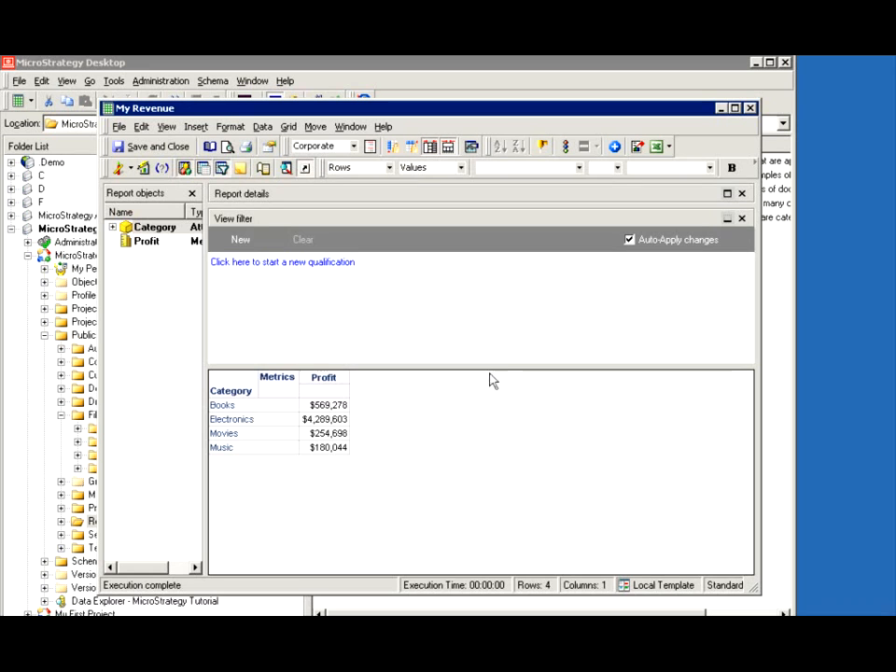
{"action": "left_click", "coordinate": [163, 169]}
{"action": "left_click", "coordinate": [321, 247]}
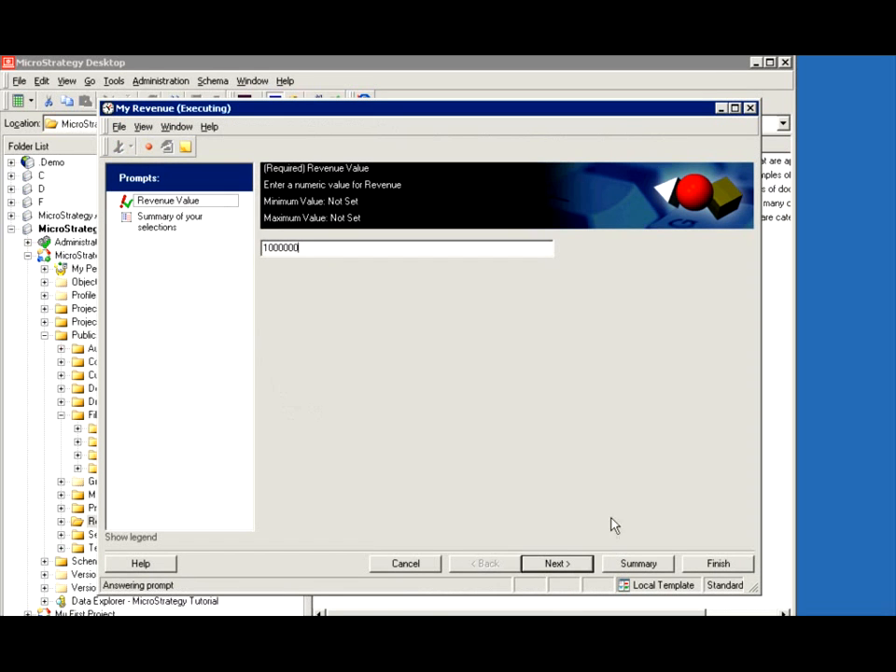
{"action": "left_click", "coordinate": [693, 565]}
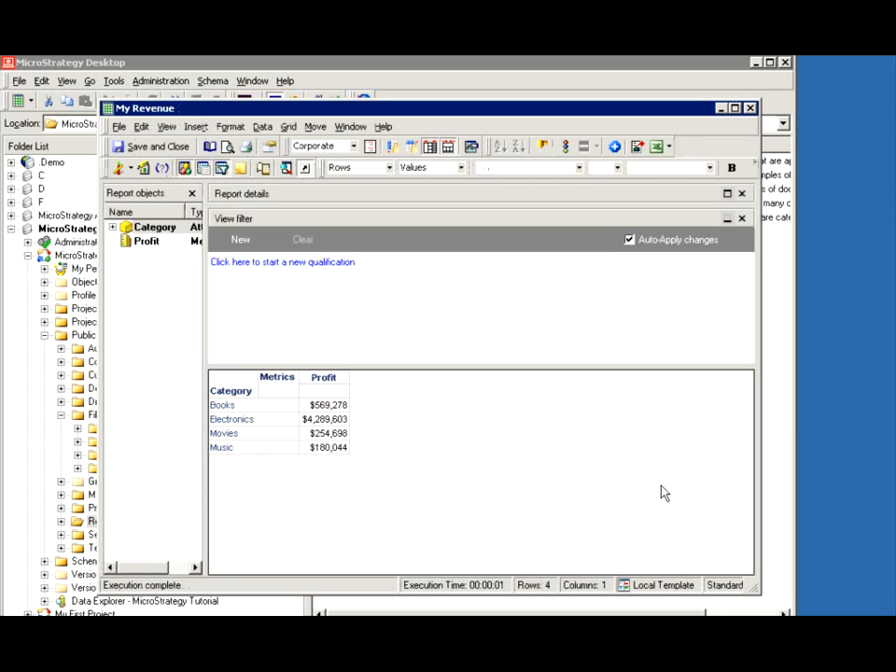
{"action": "left_click", "coordinate": [162, 169]}
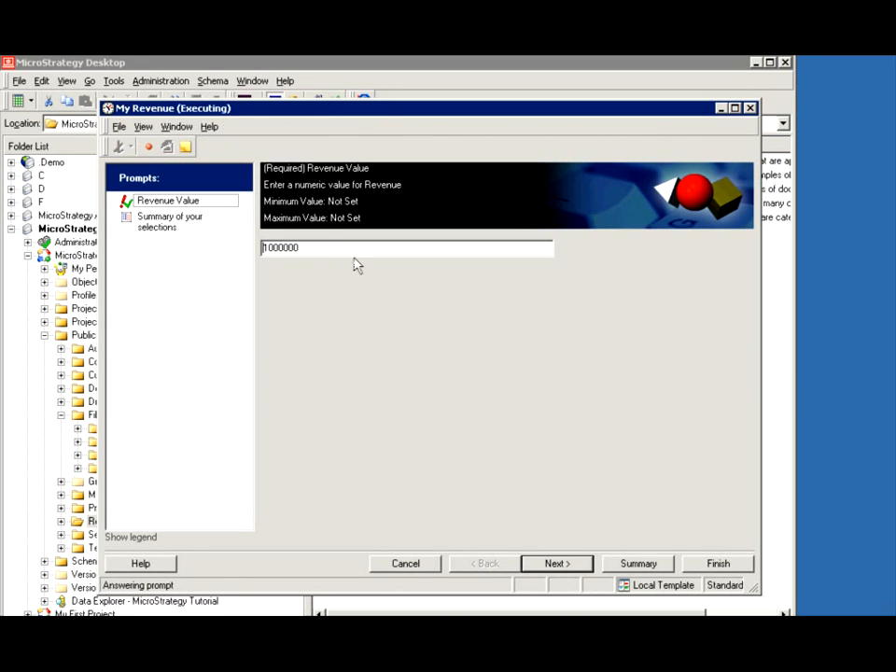
{"action": "left_click", "coordinate": [718, 563]}
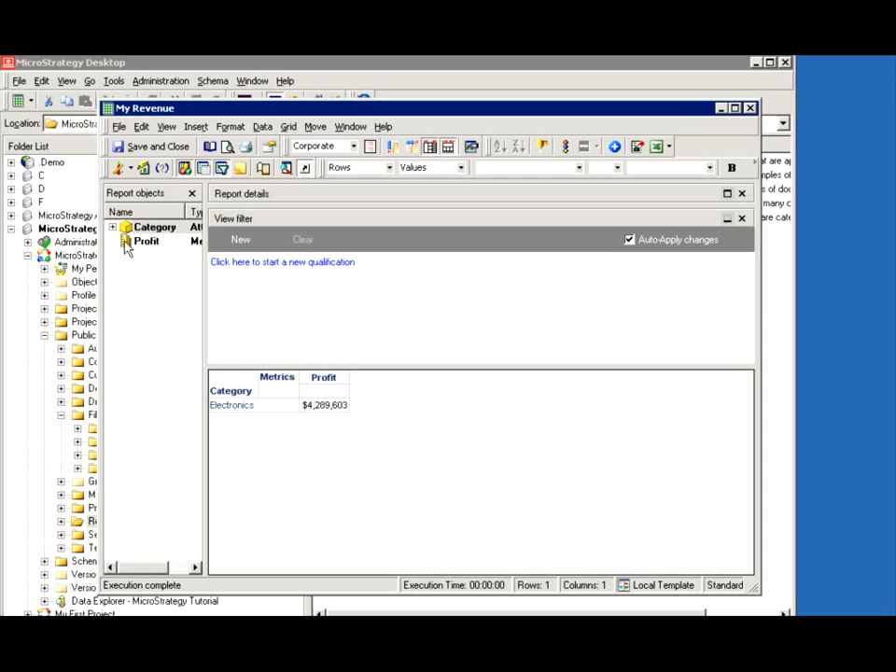
Examine the report's SQL statements for the prompted revenue value, and close the report without saving changes
{"action": "left_click", "coordinate": [131, 168]}
{"action": "left_click", "coordinate": [152, 251]}
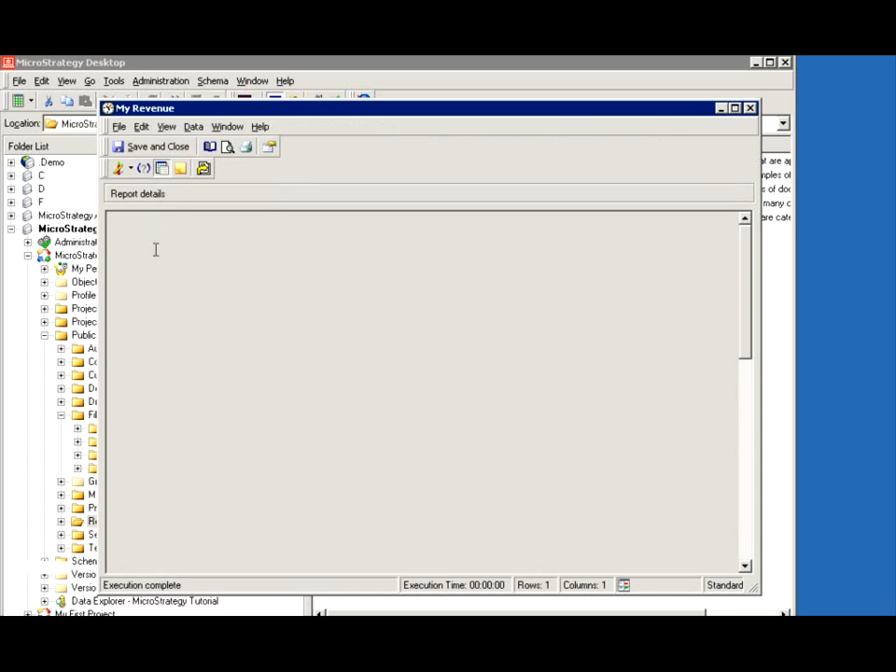
{"action": "left_click_drag", "start_coordinate": [749, 318], "coordinate": [756, 417]}
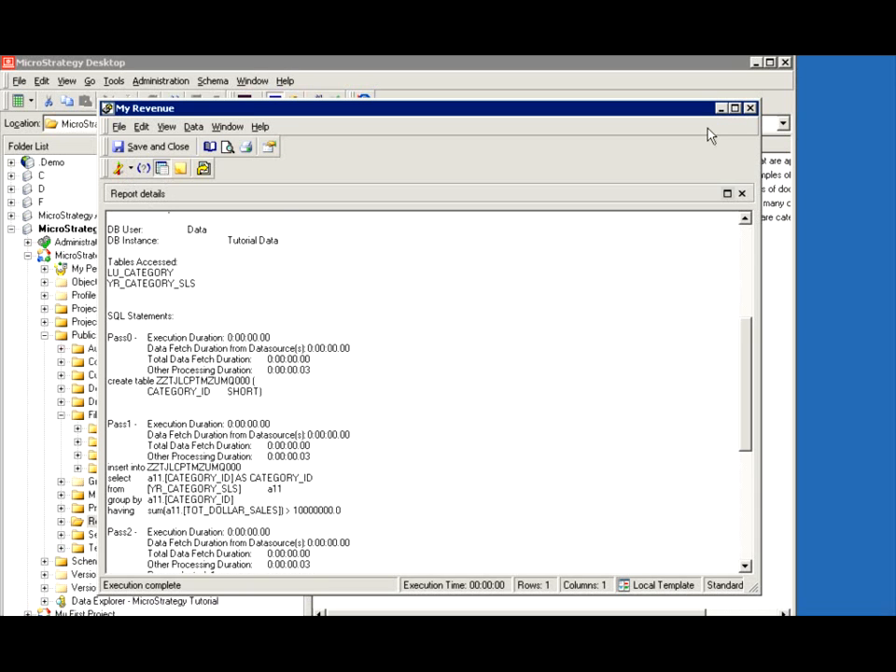
{"action": "left_click", "coordinate": [749, 108]}
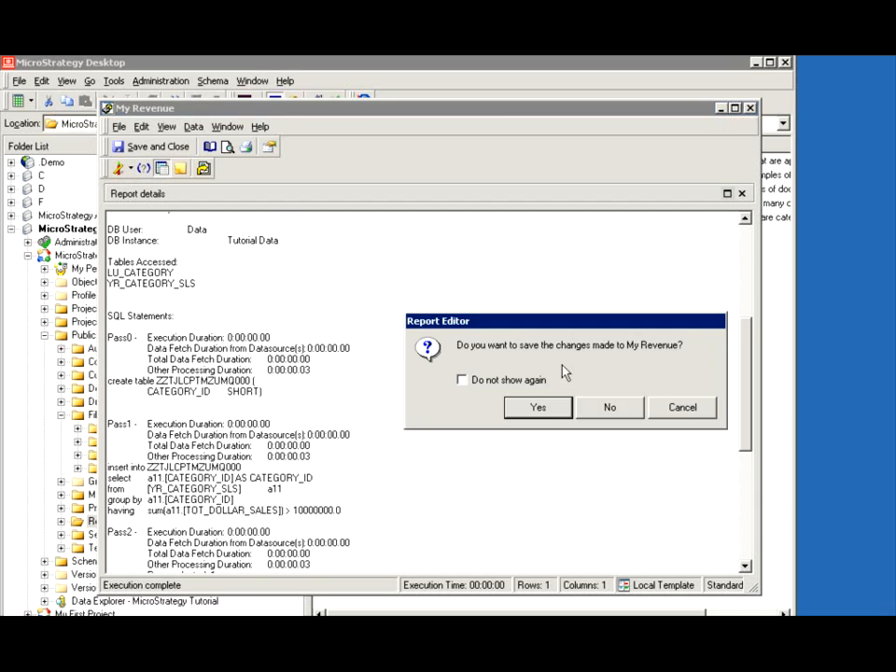
{"action": "left_click", "coordinate": [609, 407]}
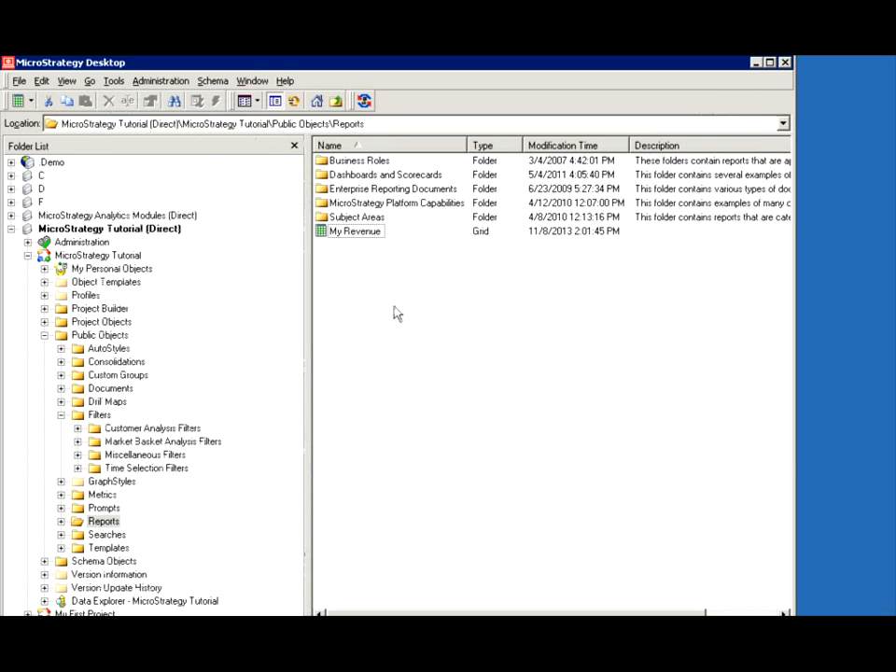
Reopen the My Revenue filter's set qualification for editing and look through the available functions, keeping Metric Value
{"action": "left_click", "coordinate": [99, 414]}
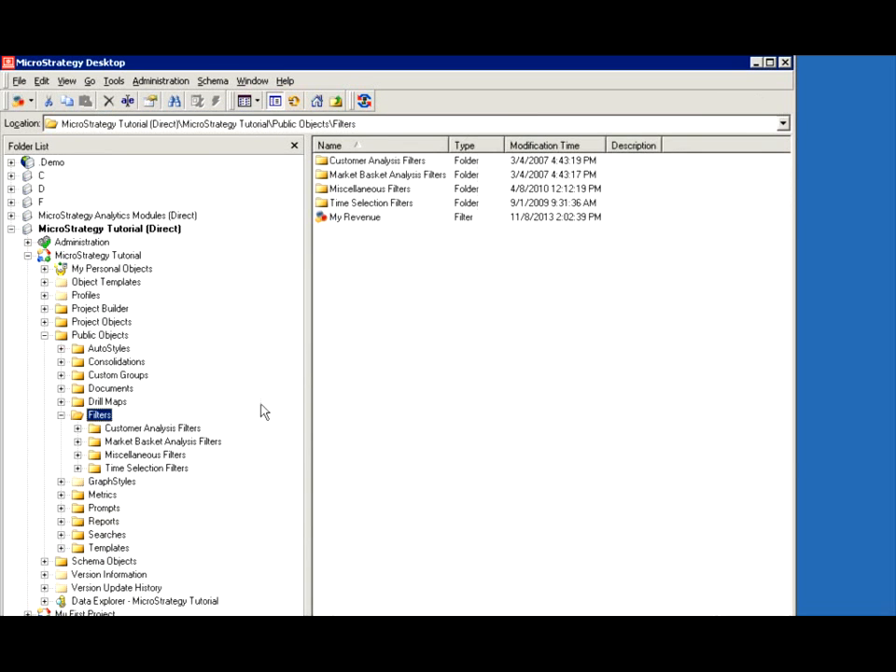
{"action": "double_click", "coordinate": [342, 219]}
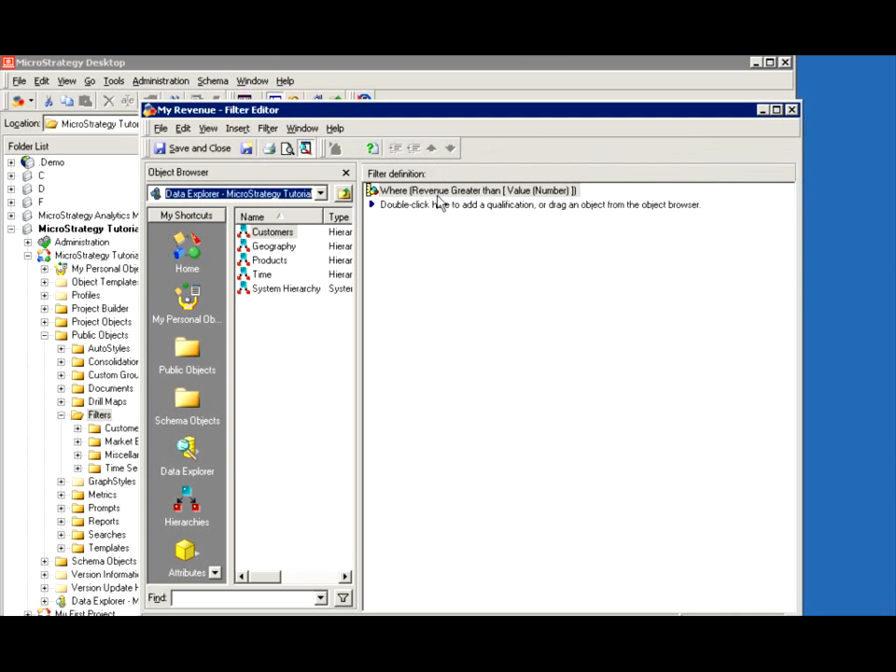
{"action": "left_click", "coordinate": [435, 193]}
{"action": "double_click", "coordinate": [434, 194]}
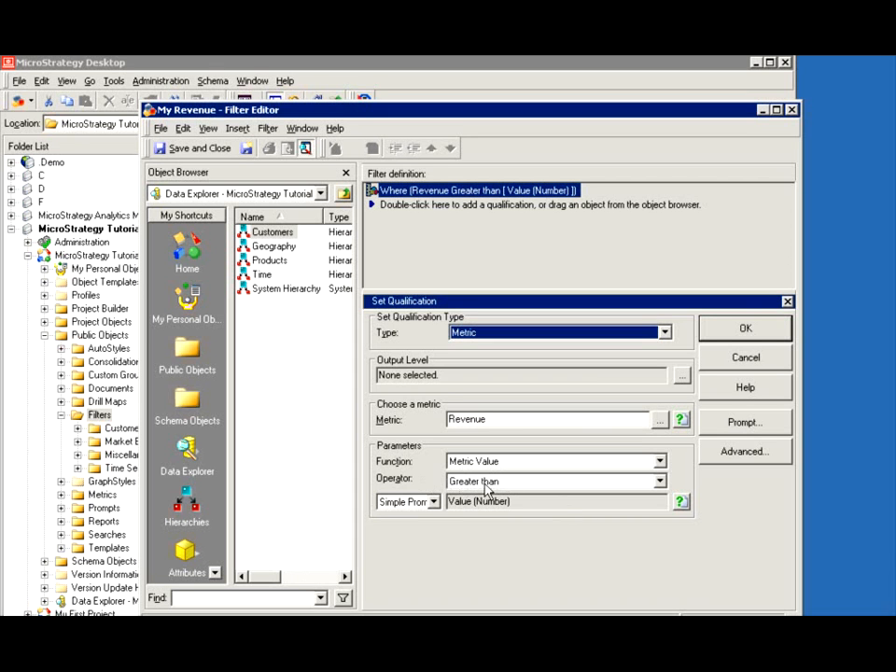
{"action": "left_click", "coordinate": [660, 461]}
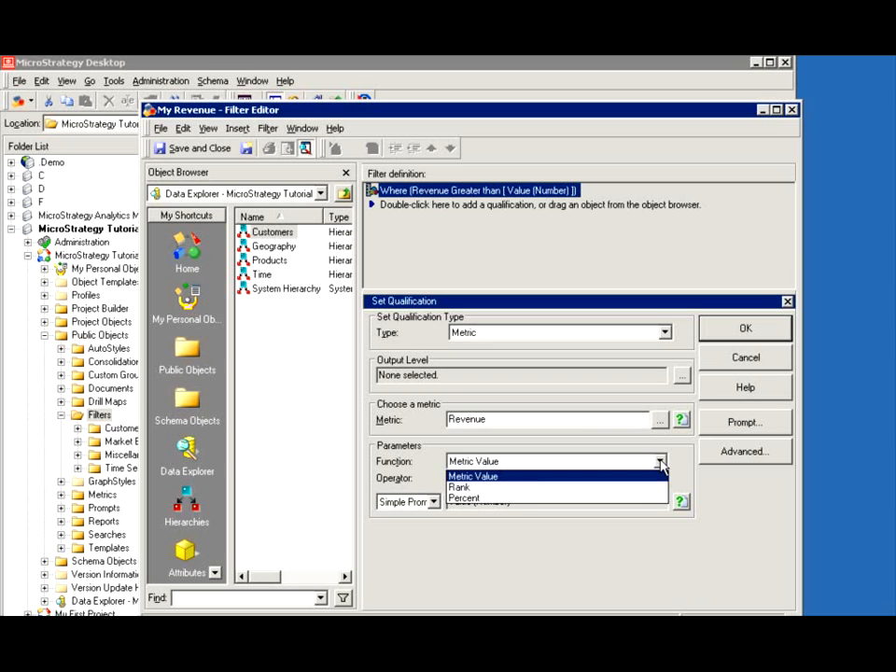
{"action": "left_click", "coordinate": [661, 465]}
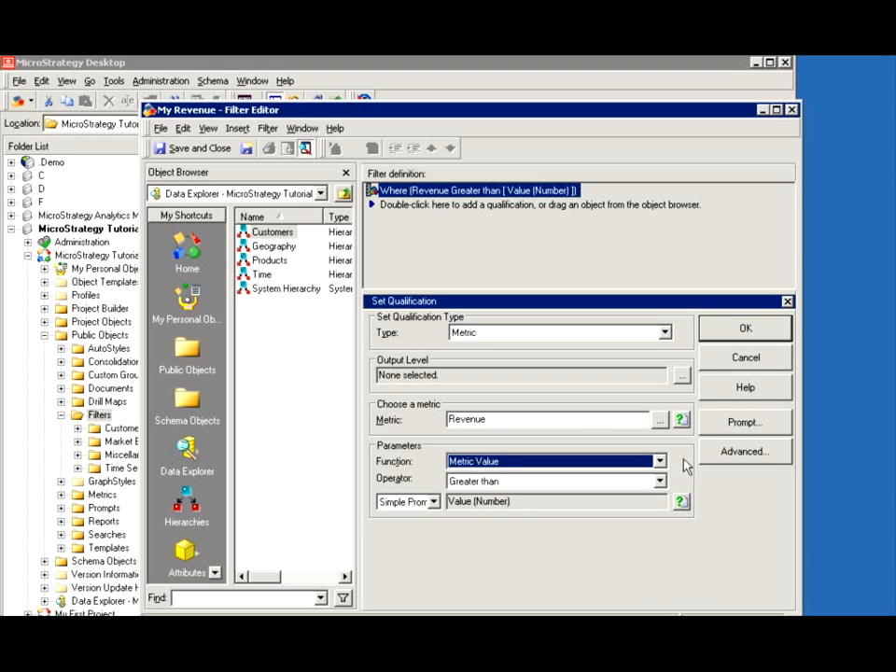
Start a prompt for the qualification's metric using a pre-defined list of objects, and add Cost from the Sales Metrics folder
{"action": "left_click", "coordinate": [681, 420]}
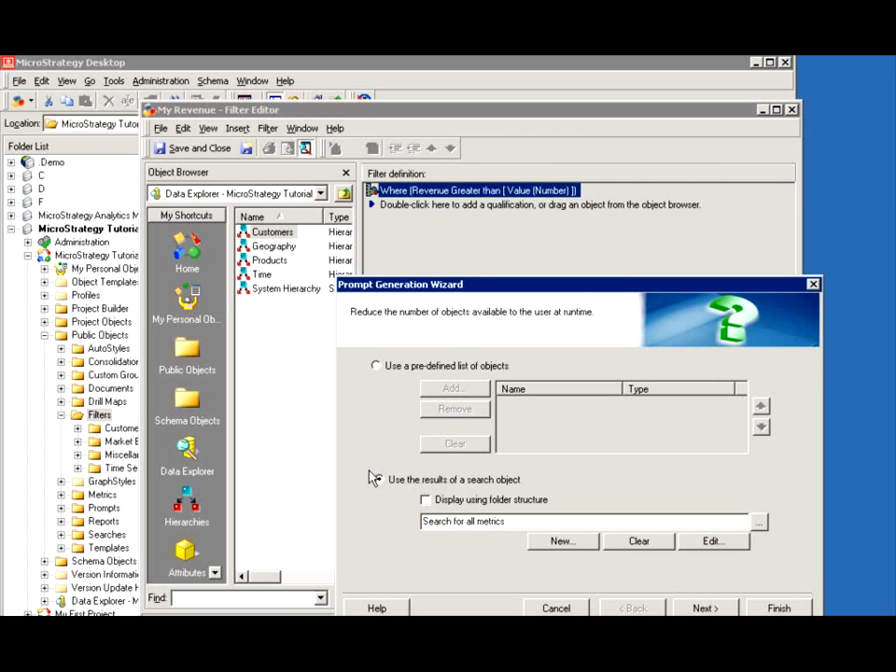
{"action": "left_click", "coordinate": [377, 367]}
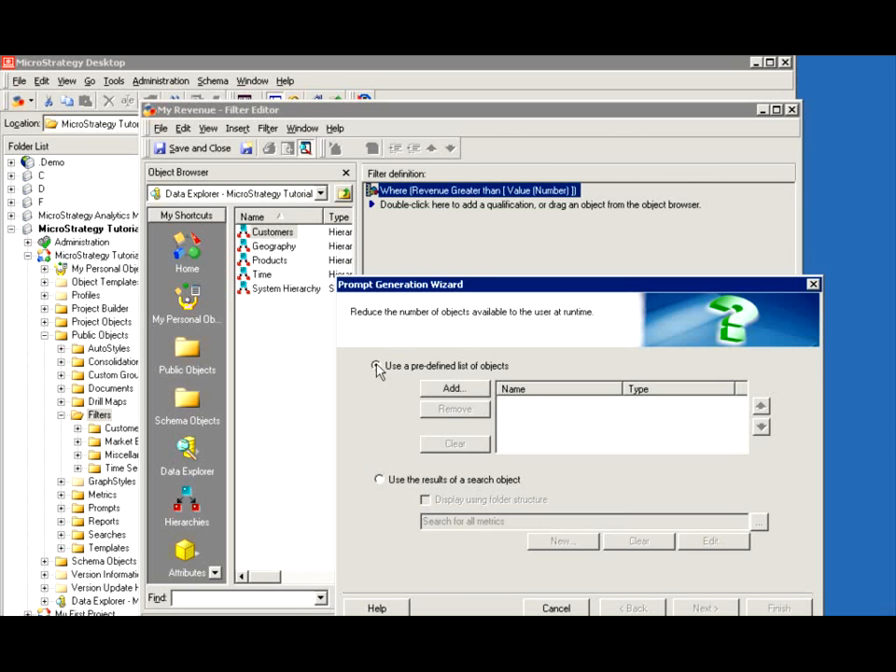
{"action": "left_click", "coordinate": [445, 391]}
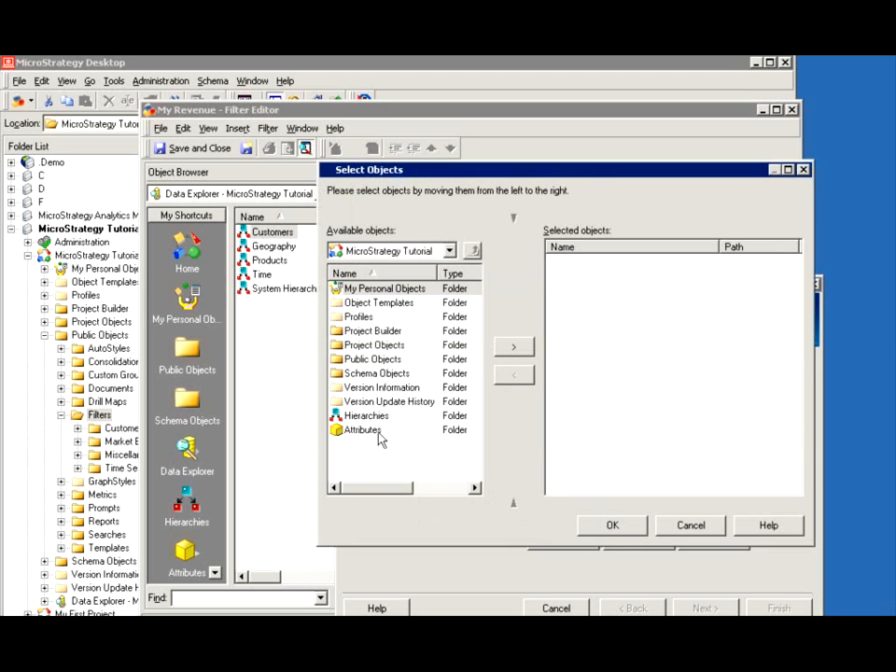
{"action": "double_click", "coordinate": [336, 360]}
{"action": "double_click", "coordinate": [342, 359]}
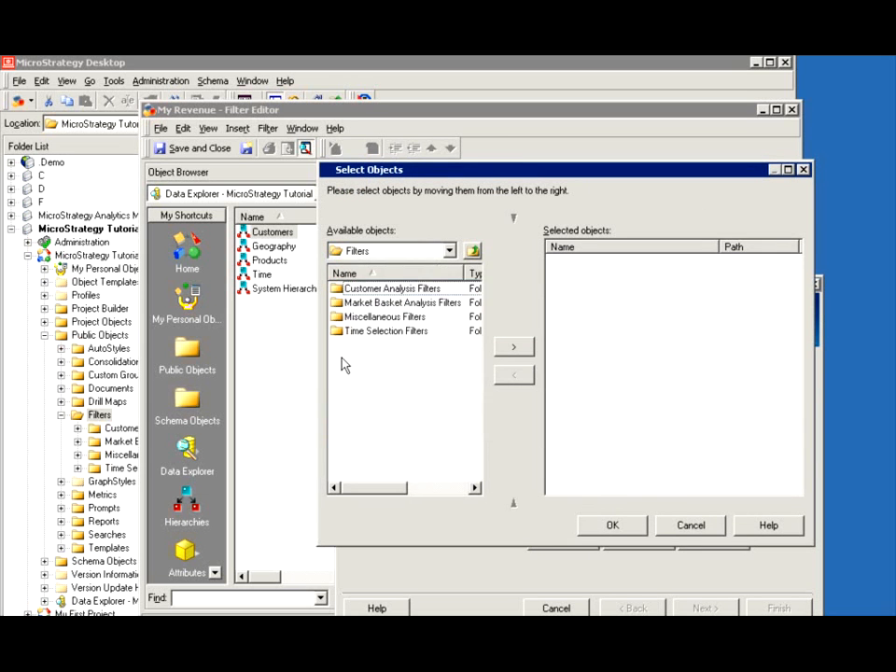
{"action": "left_click", "coordinate": [473, 250]}
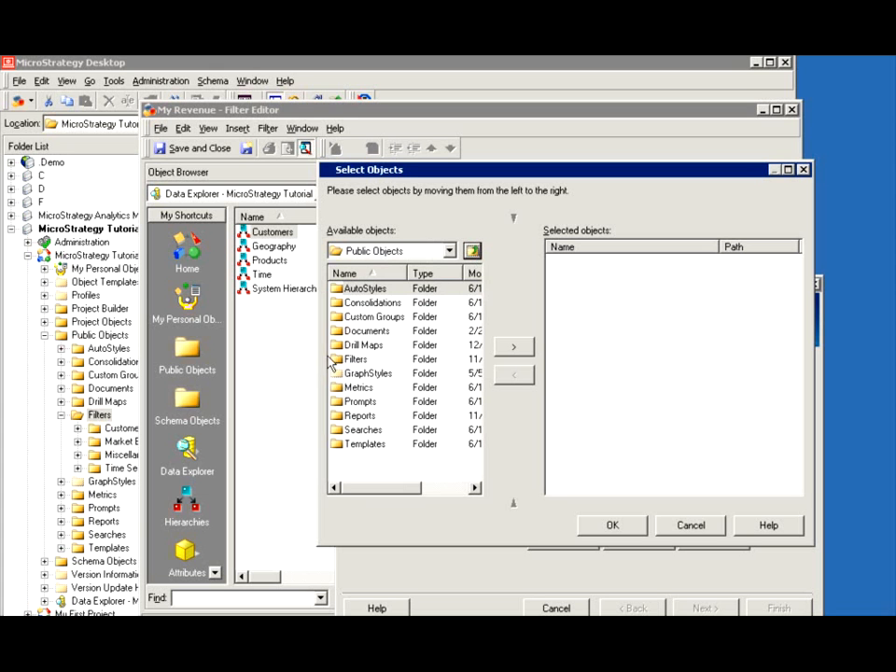
{"action": "double_click", "coordinate": [347, 387]}
{"action": "double_click", "coordinate": [360, 360]}
{"action": "left_click", "coordinate": [430, 404]}
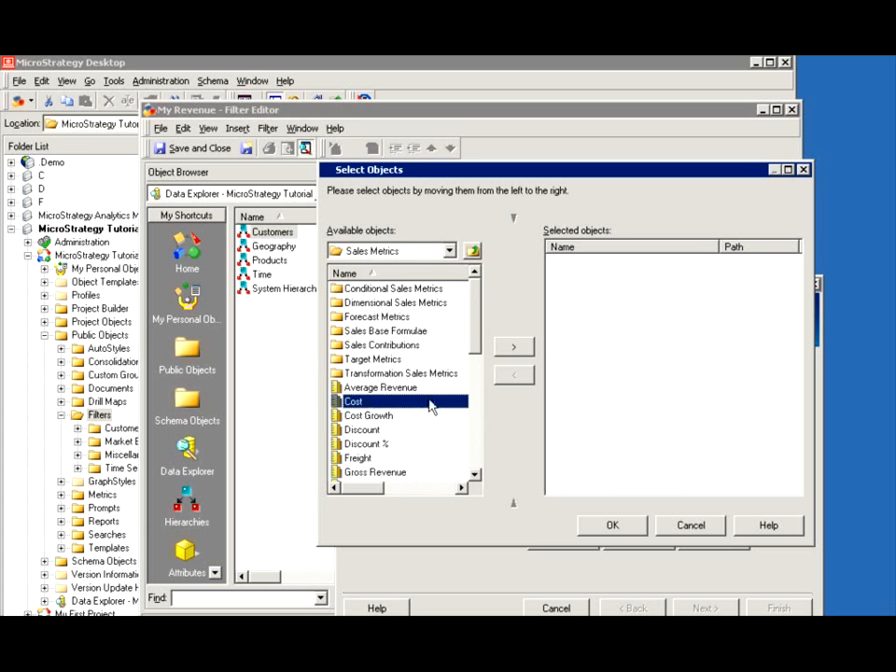
{"action": "left_click", "coordinate": [513, 347]}
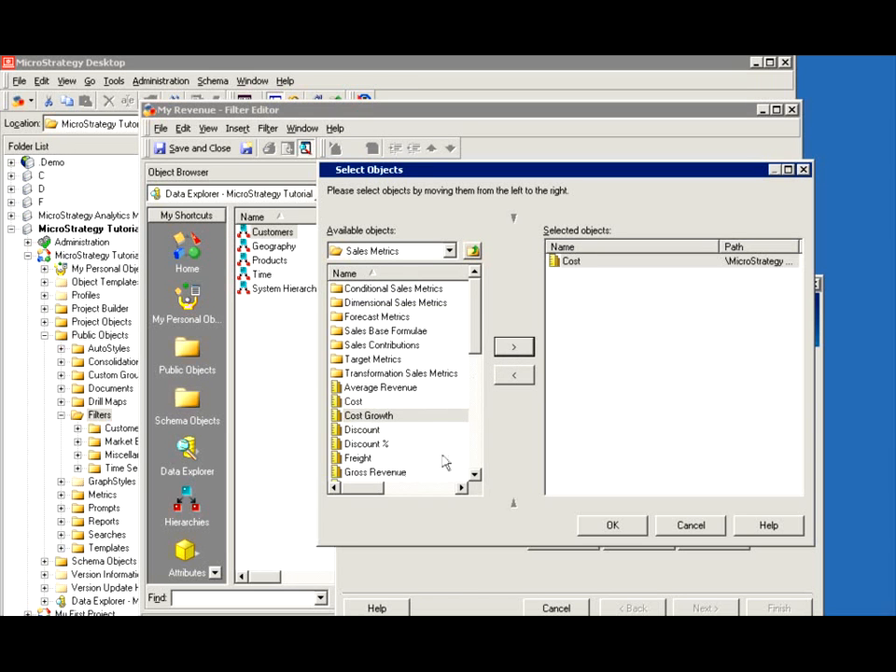
Add the Profit and Revenue metrics to the metric prompt's pre-defined list and accept the selection
{"action": "left_click", "coordinate": [475, 476]}
{"action": "left_click", "coordinate": [475, 476]}
{"action": "left_click", "coordinate": [475, 476]}
{"action": "left_click", "coordinate": [475, 476]}
{"action": "left_click", "coordinate": [475, 476]}
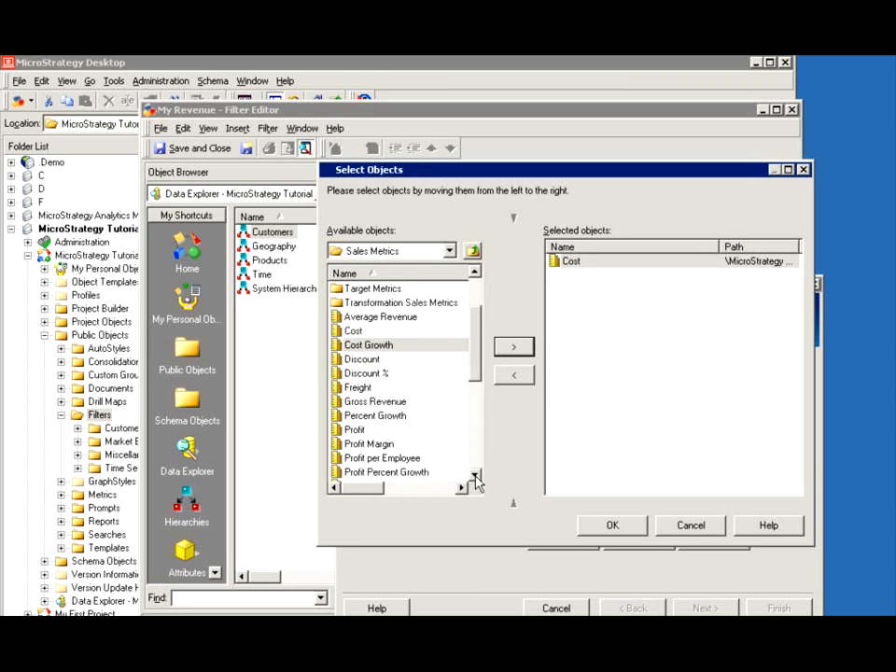
{"action": "double_click", "coordinate": [358, 431]}
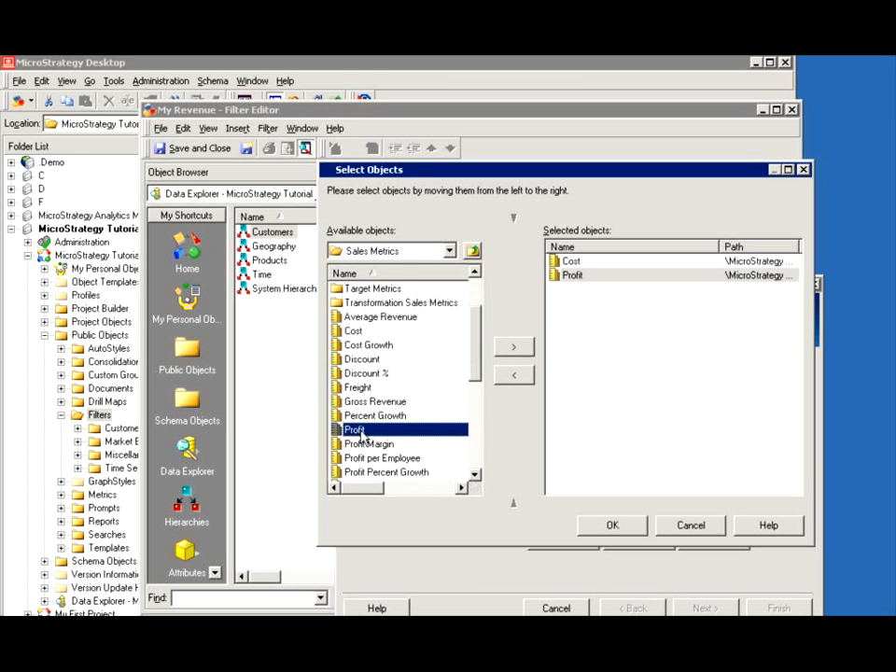
{"action": "left_click", "coordinate": [475, 476]}
{"action": "left_click", "coordinate": [475, 476]}
{"action": "left_click", "coordinate": [475, 476]}
{"action": "left_click", "coordinate": [475, 476]}
{"action": "left_click", "coordinate": [475, 476]}
{"action": "double_click", "coordinate": [362, 459]}
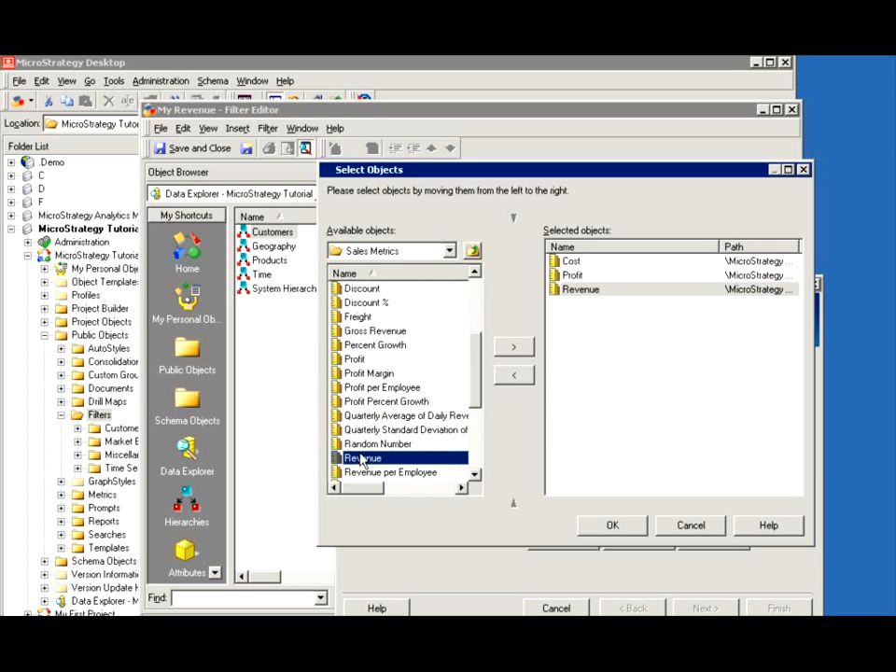
{"action": "left_click", "coordinate": [634, 530]}
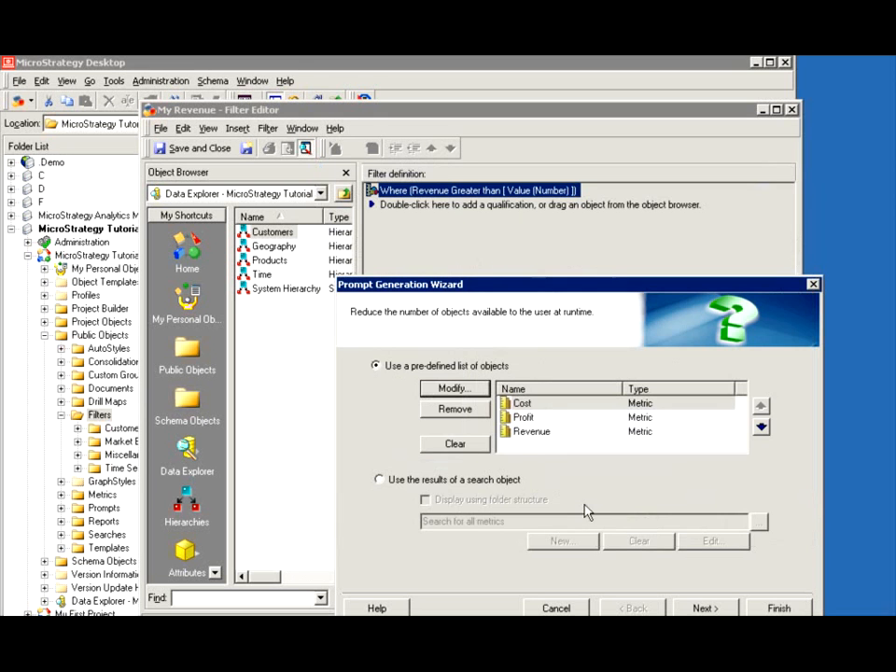
Make an answer required for the metric prompt, finish it without a default answer, and save and close the My Revenue filter
{"action": "left_click", "coordinate": [705, 608]}
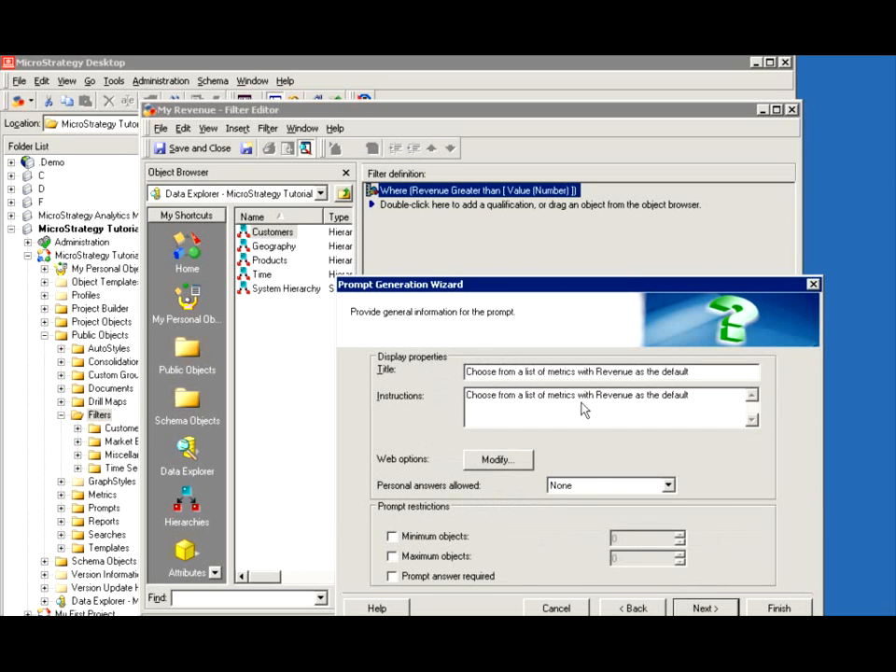
{"action": "left_click", "coordinate": [702, 606]}
{"action": "left_click", "coordinate": [616, 607]}
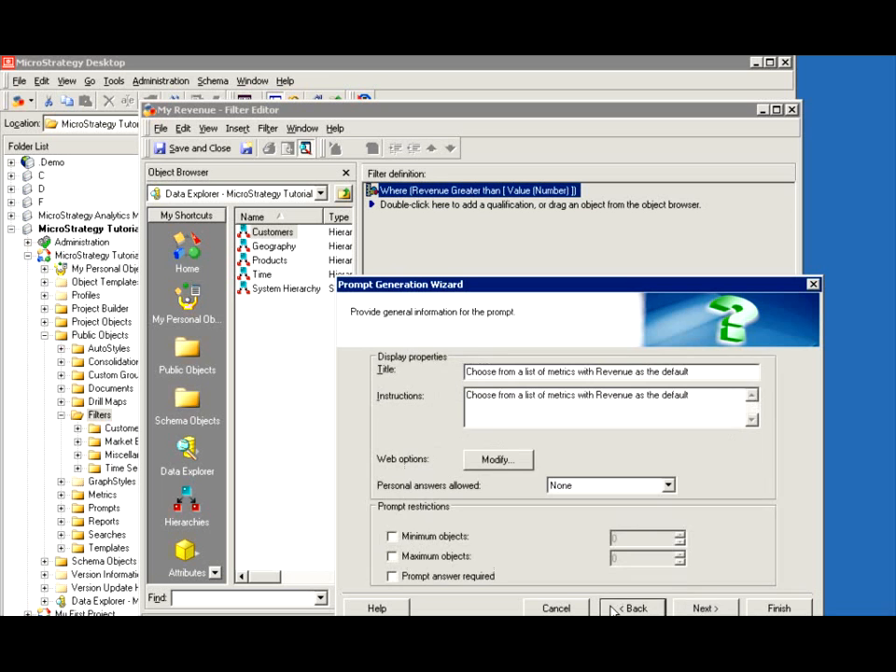
{"action": "left_click", "coordinate": [404, 577]}
{"action": "left_click", "coordinate": [691, 609]}
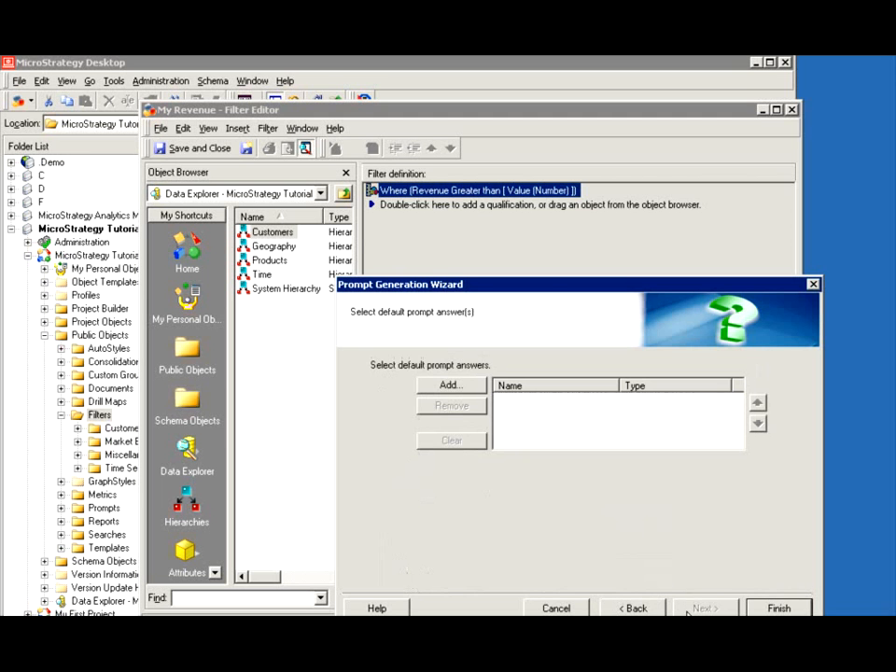
{"action": "left_click", "coordinate": [778, 607]}
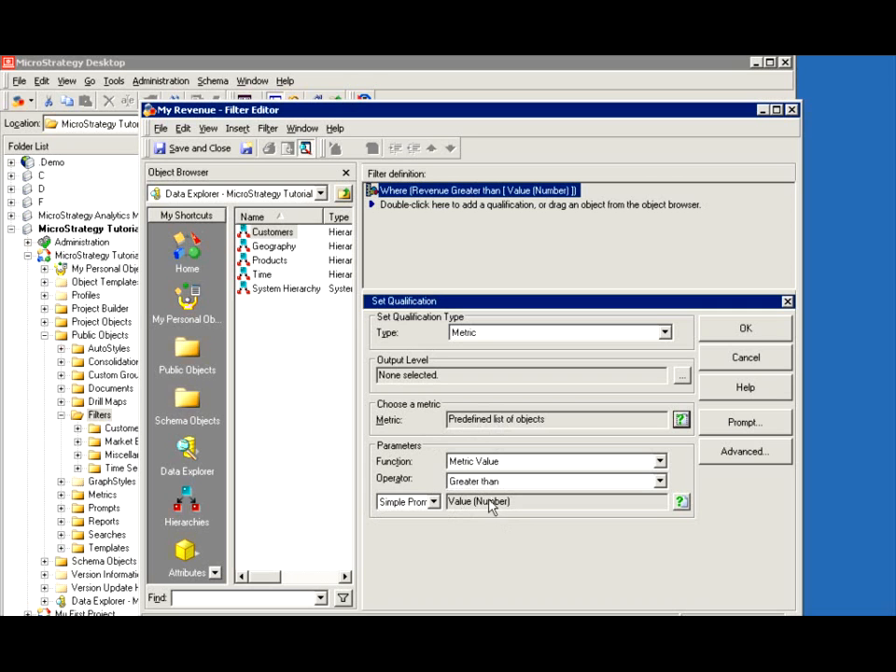
{"action": "left_click", "coordinate": [745, 329]}
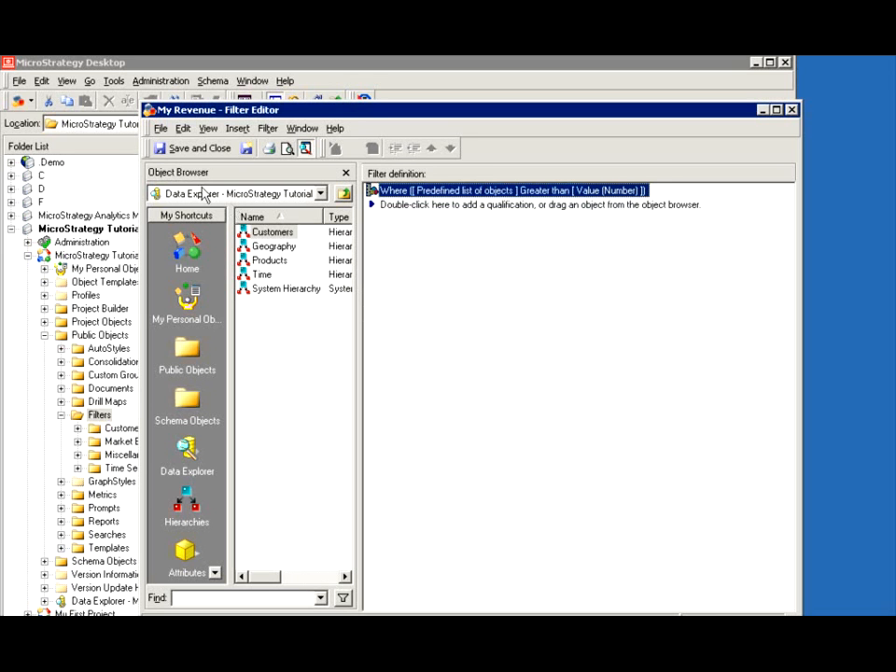
{"action": "left_click", "coordinate": [191, 148]}
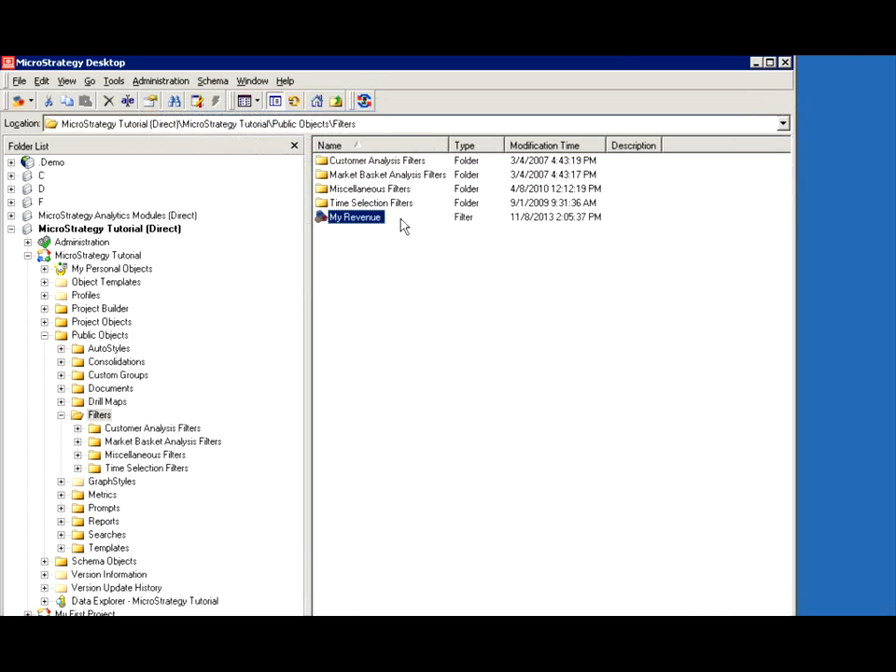
Run the My Revenue report from the Reports folder, answering the prompts with the Profit metric and a Revenue Value of 10000
{"action": "left_click", "coordinate": [93, 520]}
{"action": "left_click", "coordinate": [338, 232]}
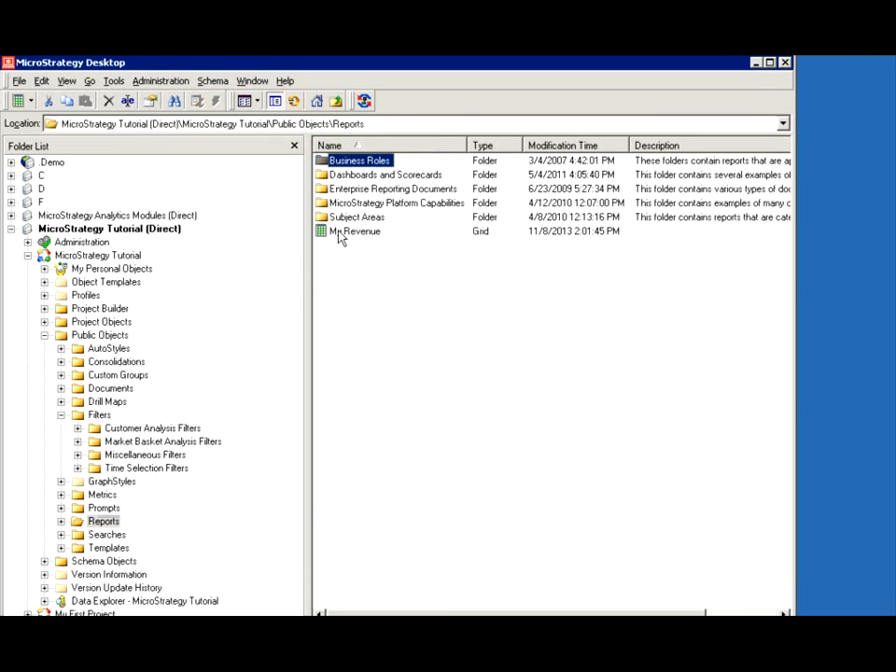
{"action": "double_click", "coordinate": [354, 232]}
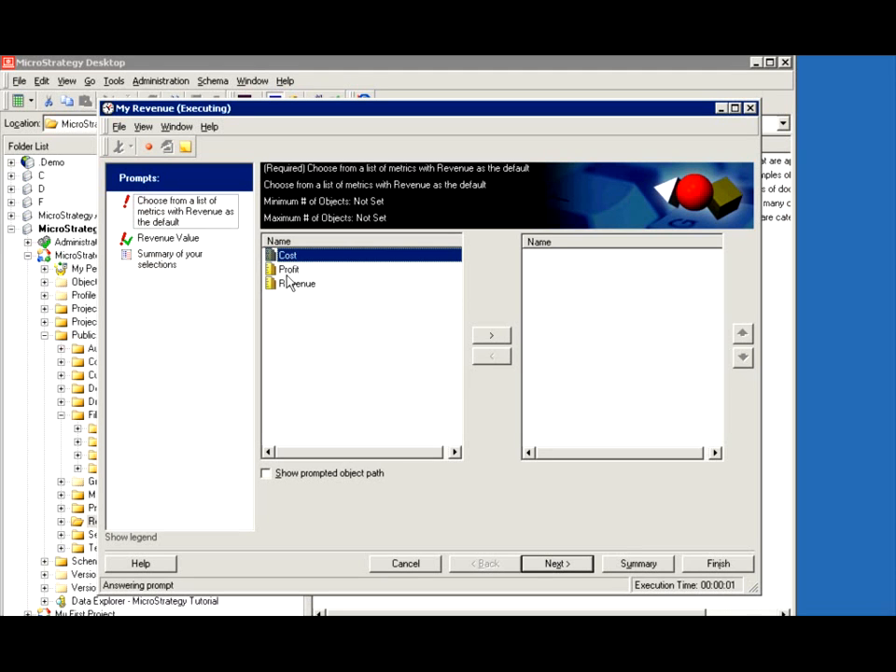
{"action": "double_click", "coordinate": [283, 269]}
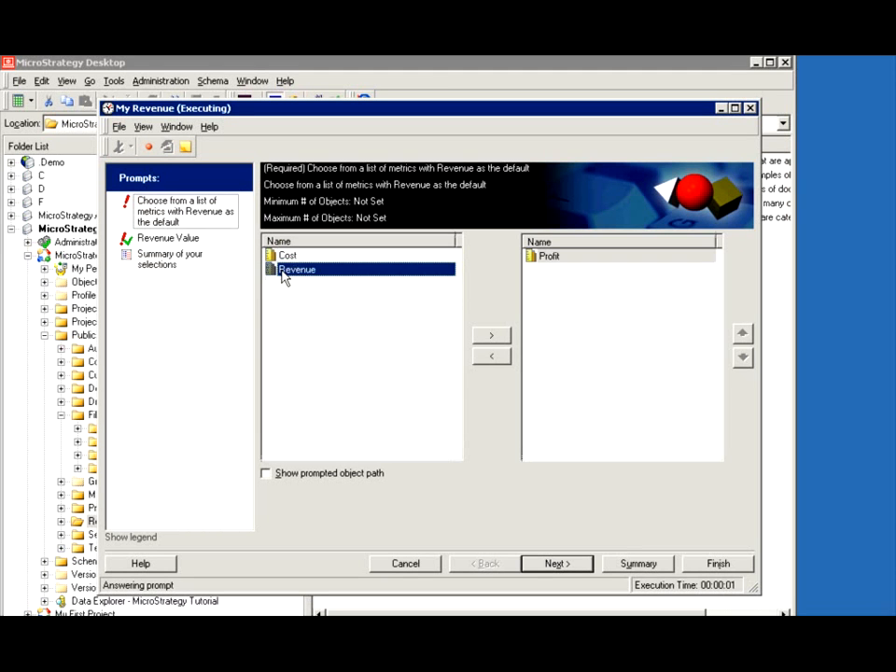
{"action": "left_click", "coordinate": [579, 568]}
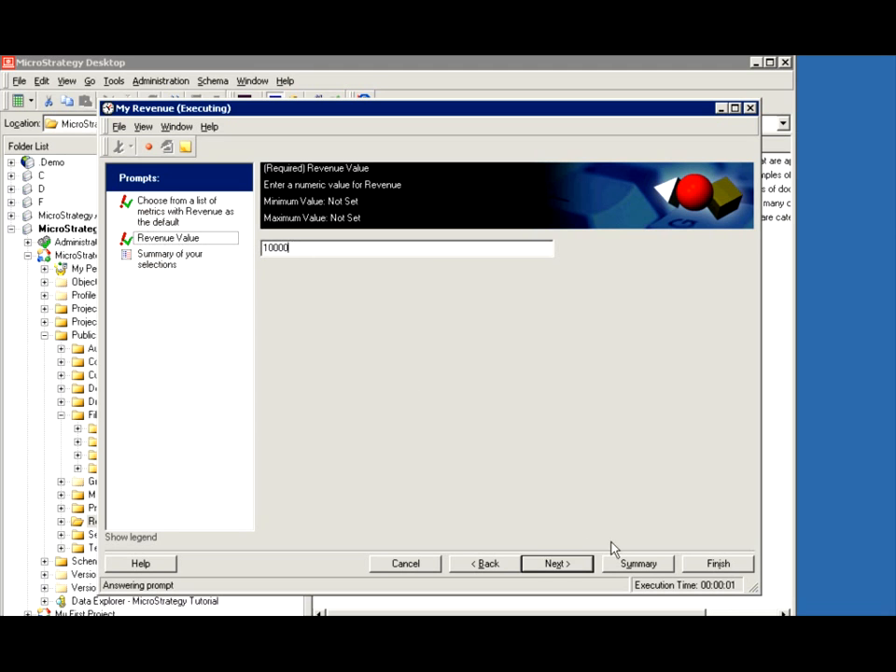
{"action": "left_click", "coordinate": [705, 563]}
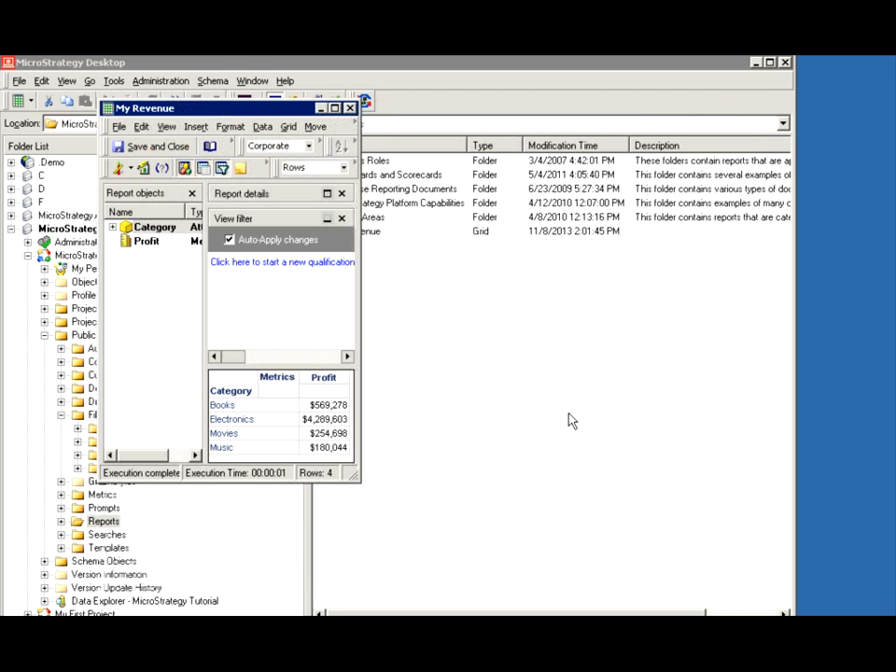
Examine the report's SQL statements for the prompted metric condition in an enlarged SQL view, and close the report without saving
{"action": "left_click_drag", "start_coordinate": [353, 474], "coordinate": [383, 501]}
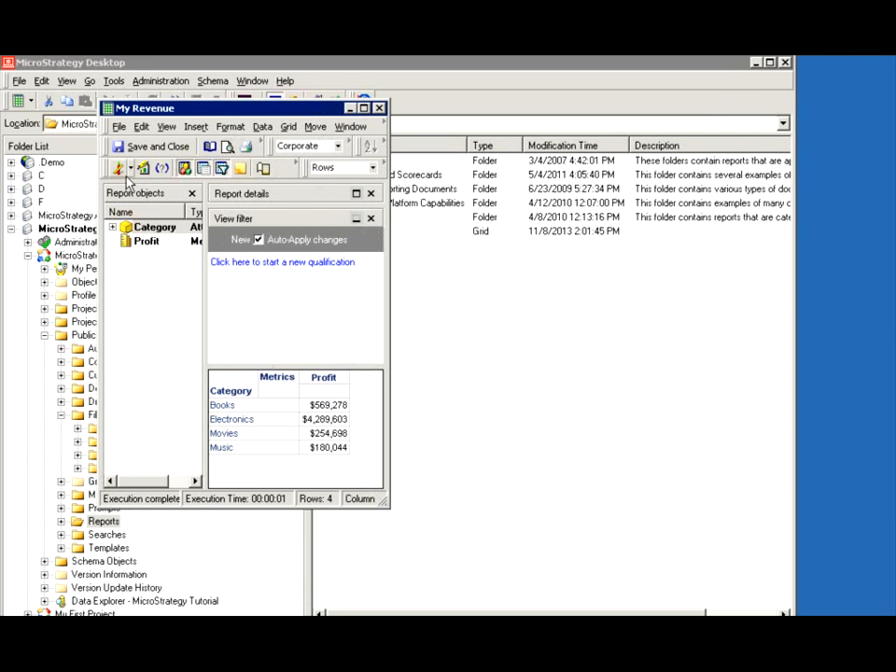
{"action": "left_click", "coordinate": [131, 168]}
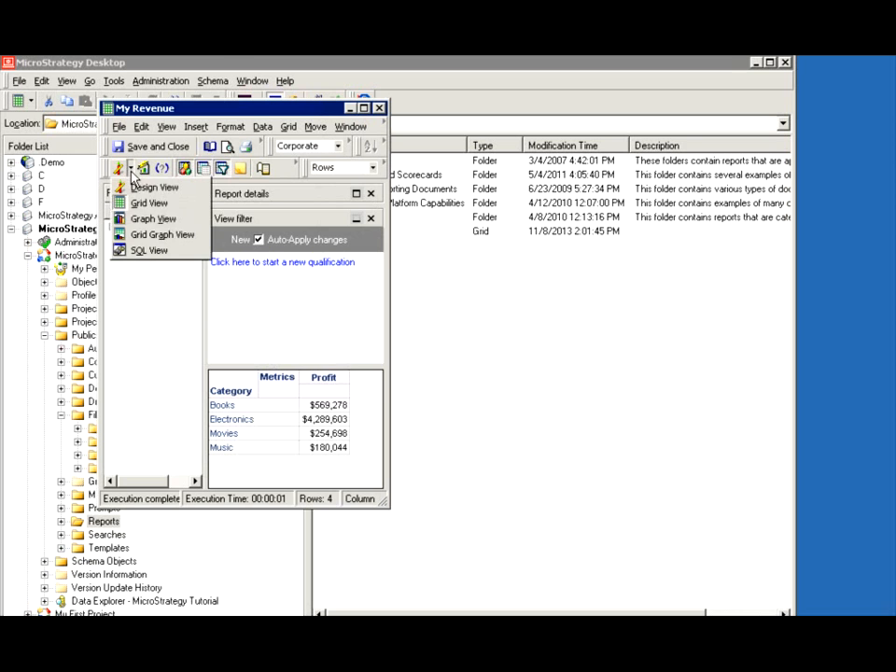
{"action": "left_click", "coordinate": [152, 252]}
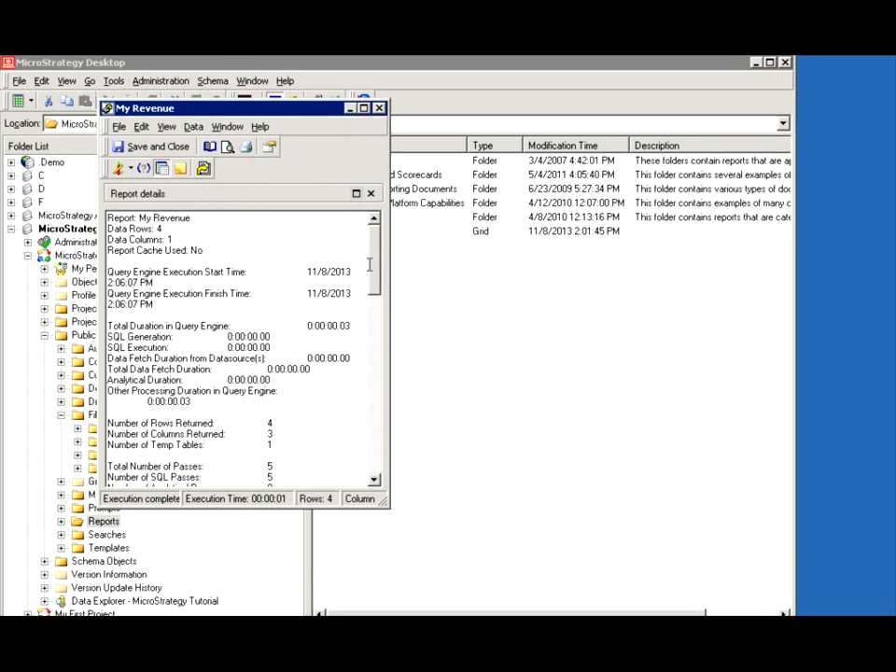
{"action": "left_click_drag", "start_coordinate": [392, 510], "coordinate": [631, 598]}
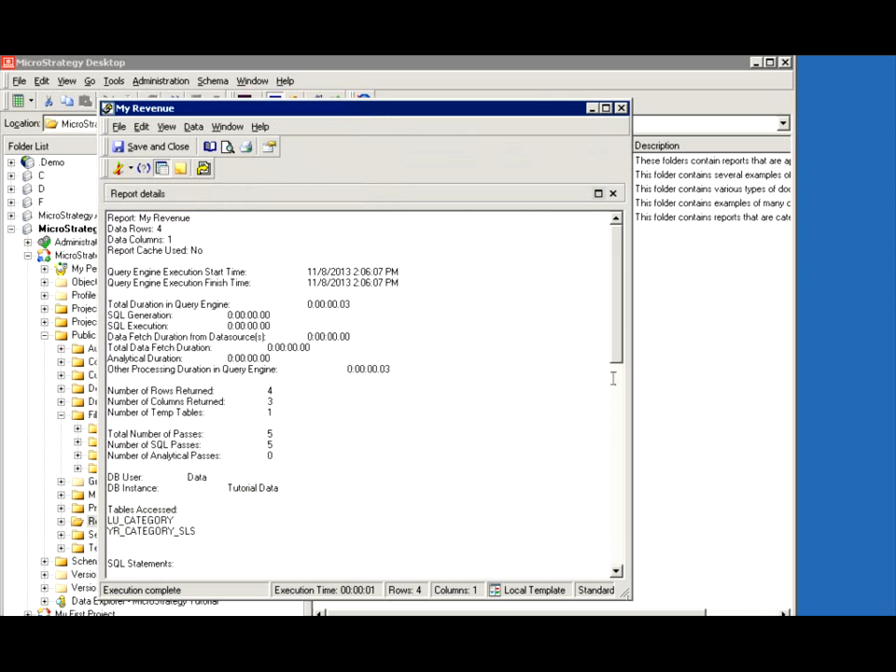
{"action": "left_click_drag", "start_coordinate": [613, 350], "coordinate": [620, 464]}
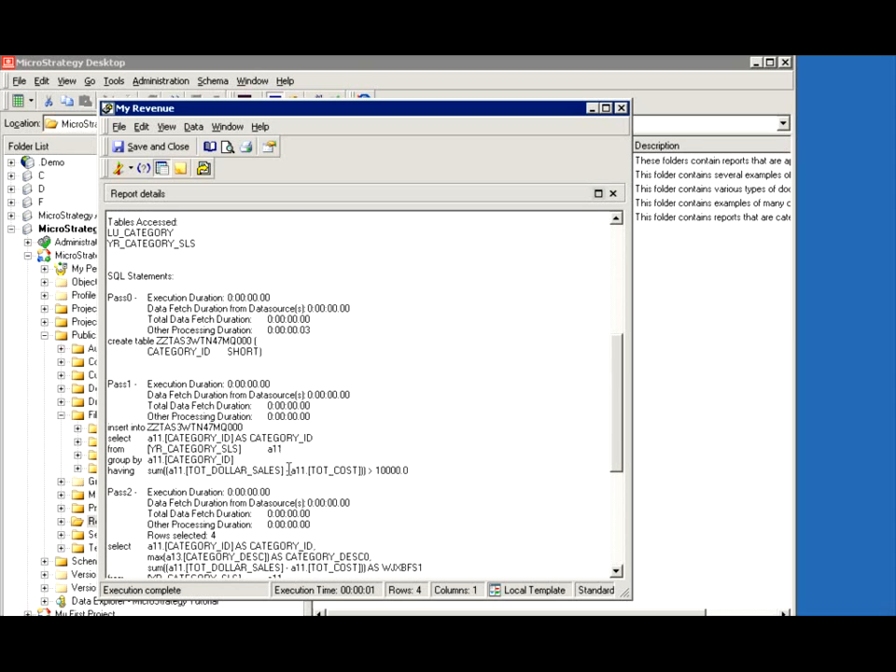
{"action": "left_click", "coordinate": [622, 109]}
{"action": "left_click", "coordinate": [606, 407]}
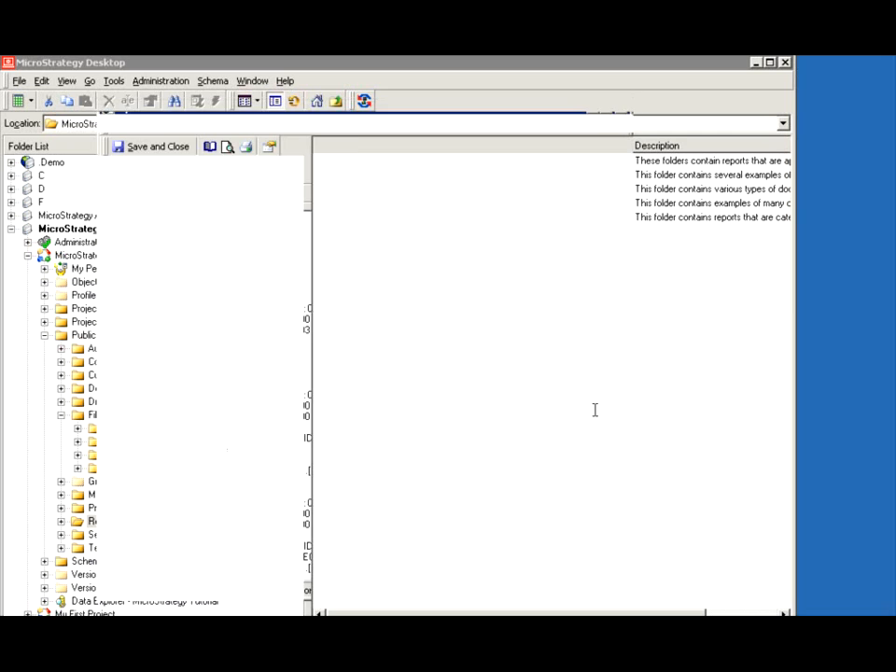
Set the My Revenue filter's value prompt title to "Value" and its instructions to "Enter a numeric value", and save and close the filter
{"action": "left_click", "coordinate": [101, 414]}
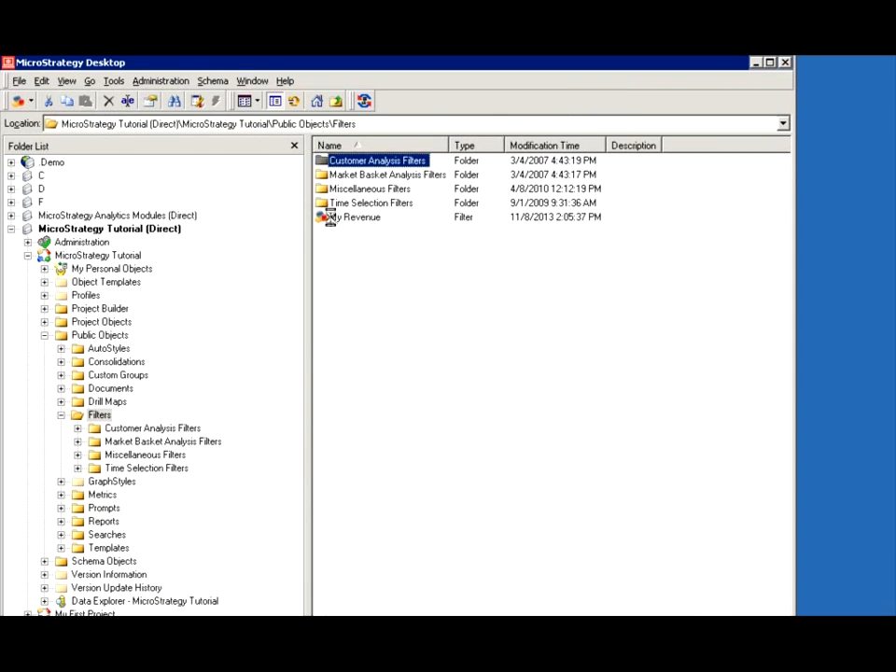
{"action": "double_click", "coordinate": [346, 218]}
{"action": "double_click", "coordinate": [420, 191]}
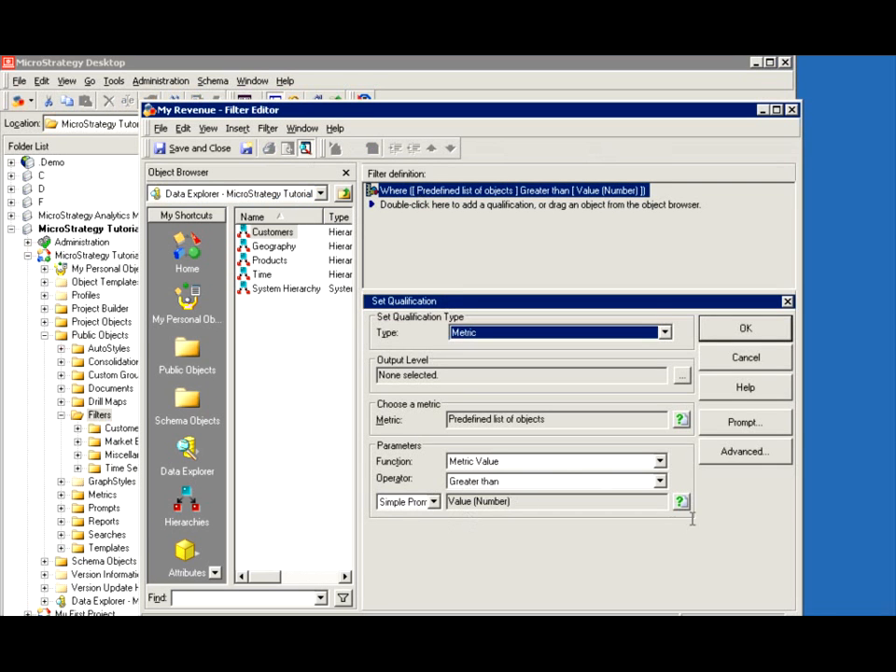
{"action": "left_click", "coordinate": [680, 502]}
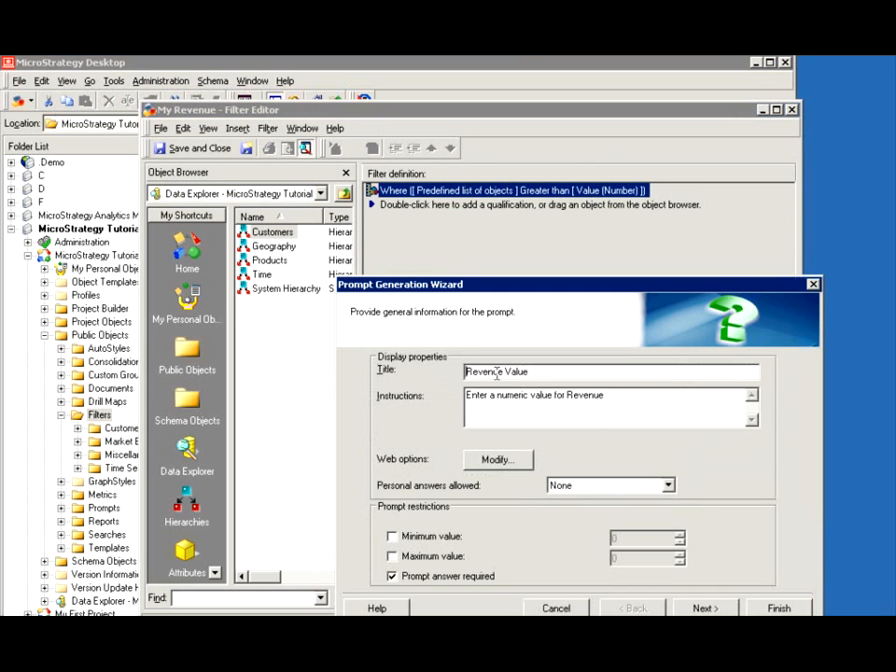
{"action": "left_click_drag", "start_coordinate": [504, 372], "coordinate": [422, 375]}
{"action": "key", "text": "Delete"}
{"action": "left_click_drag", "start_coordinate": [553, 395], "coordinate": [611, 397]}
{"action": "key", "text": "Delete"}
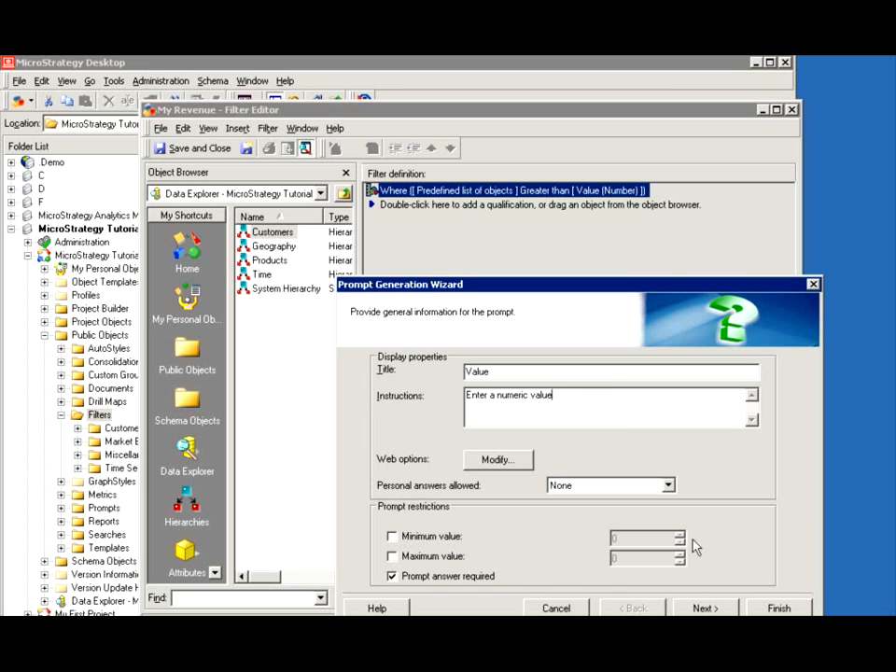
{"action": "left_click", "coordinate": [769, 606]}
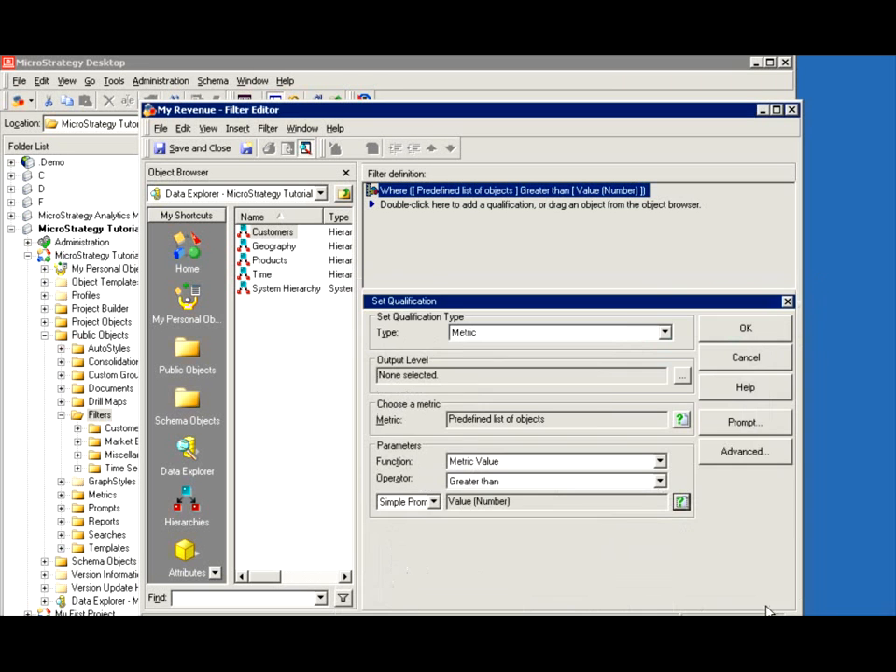
{"action": "left_click", "coordinate": [728, 334]}
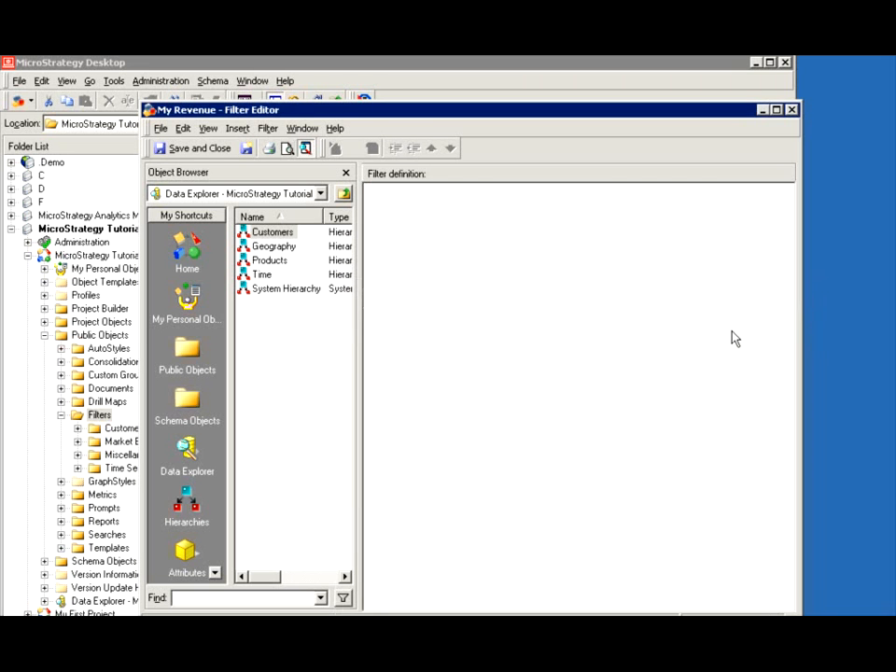
{"action": "left_click", "coordinate": [192, 147]}
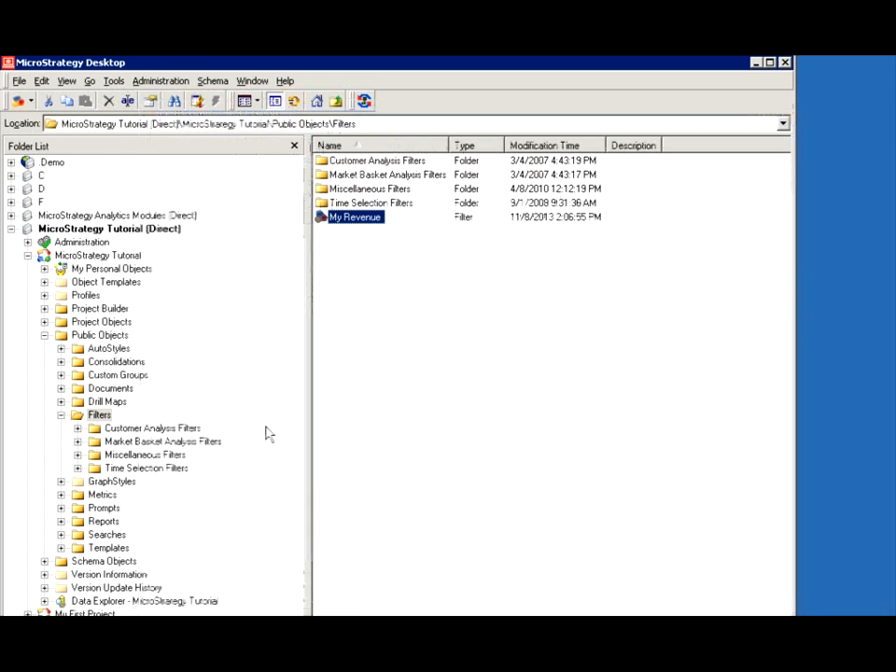
Run the My Revenue report from the Reports folder, answering the prompts with the Cost metric and a Value of 10000
{"action": "left_click", "coordinate": [105, 521]}
{"action": "double_click", "coordinate": [349, 230]}
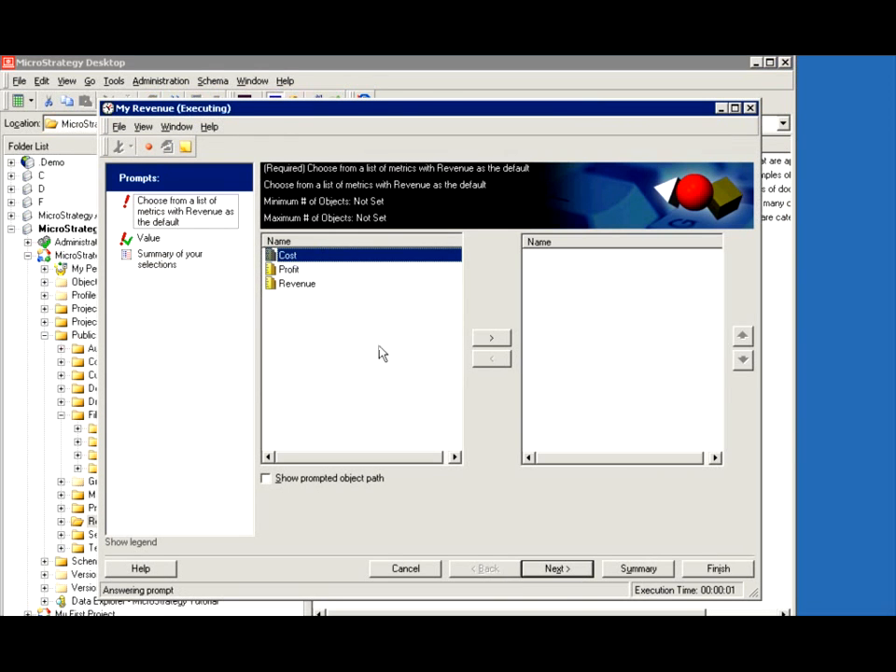
{"action": "left_click", "coordinate": [502, 336]}
{"action": "left_click", "coordinate": [151, 240]}
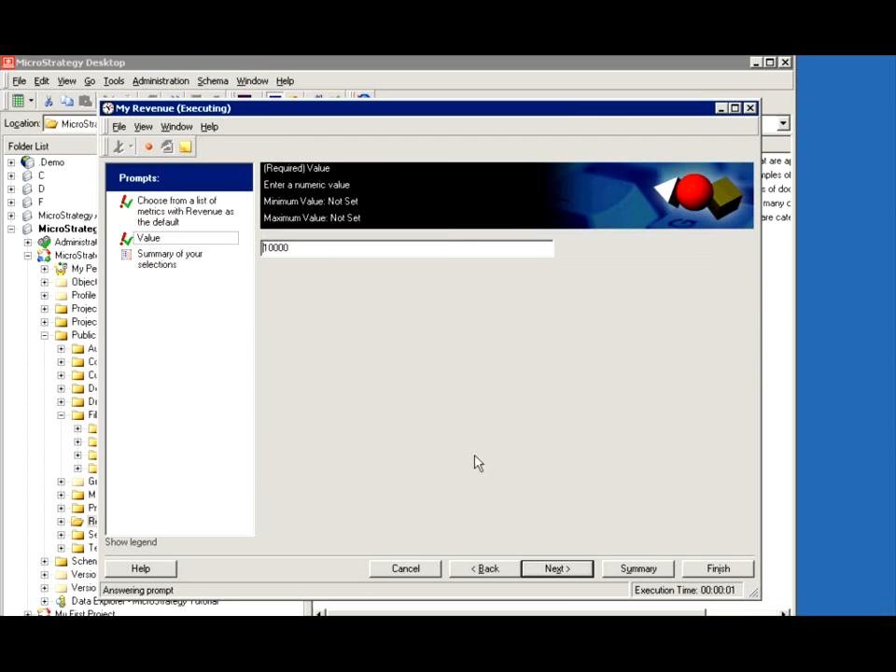
{"action": "left_click", "coordinate": [719, 568]}
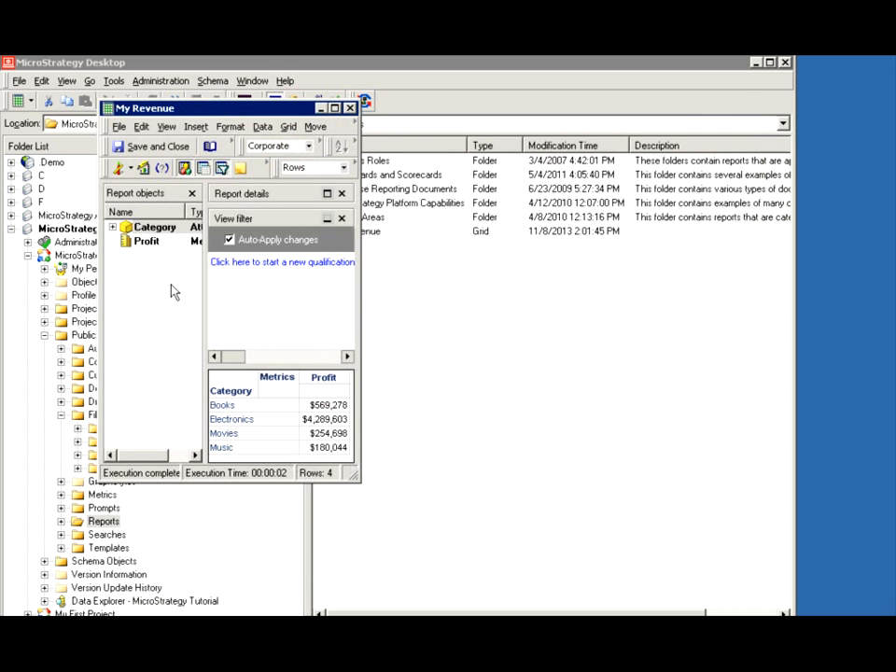
Examine the condition on the prompted metric in the report's SQL statements, using an enlarged SQL view
{"action": "left_click", "coordinate": [132, 169]}
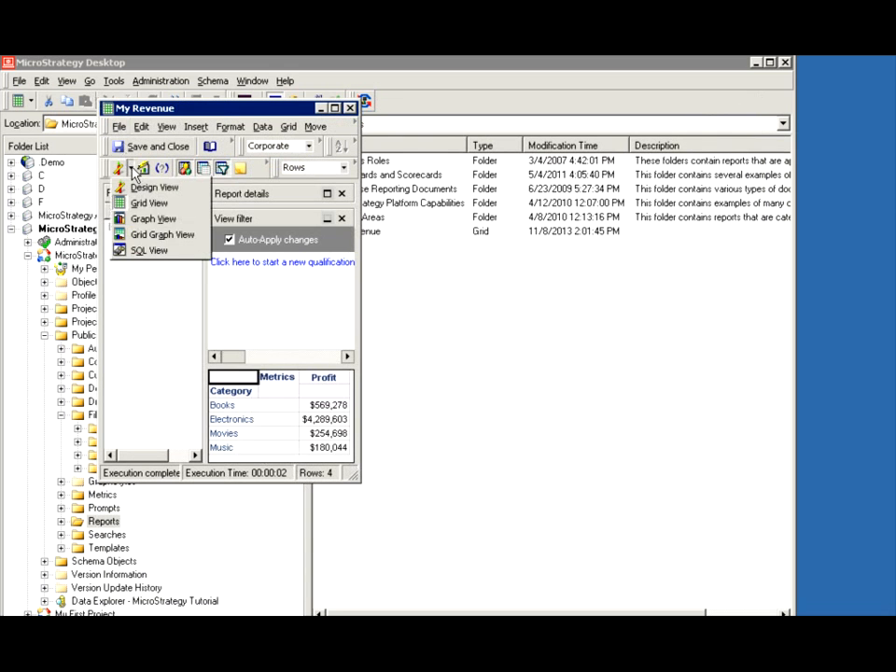
{"action": "left_click", "coordinate": [157, 250]}
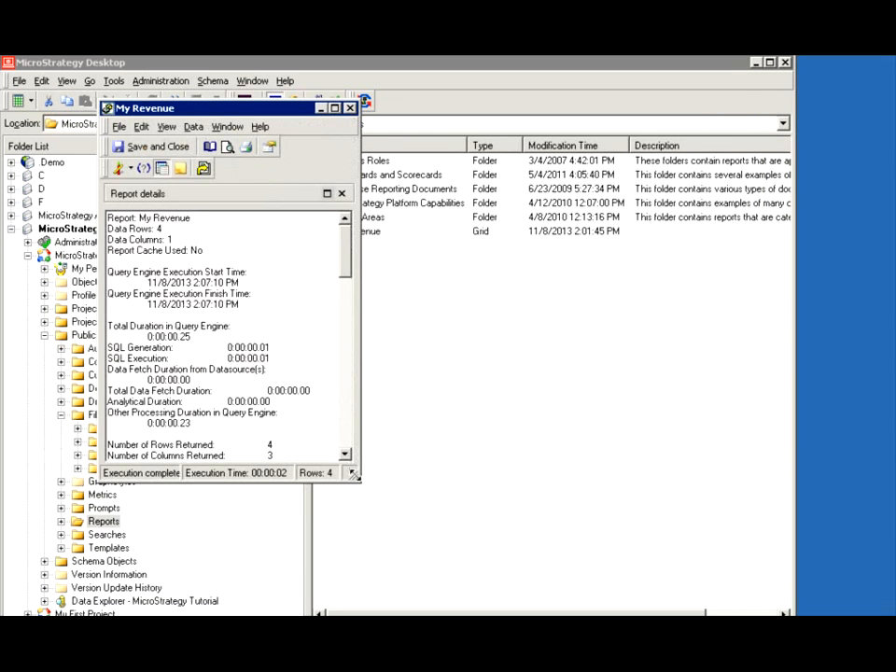
{"action": "left_click_drag", "start_coordinate": [353, 474], "coordinate": [681, 602]}
{"action": "left_click", "coordinate": [674, 502]}
{"action": "left_click_drag", "start_coordinate": [674, 503], "coordinate": [678, 558]}
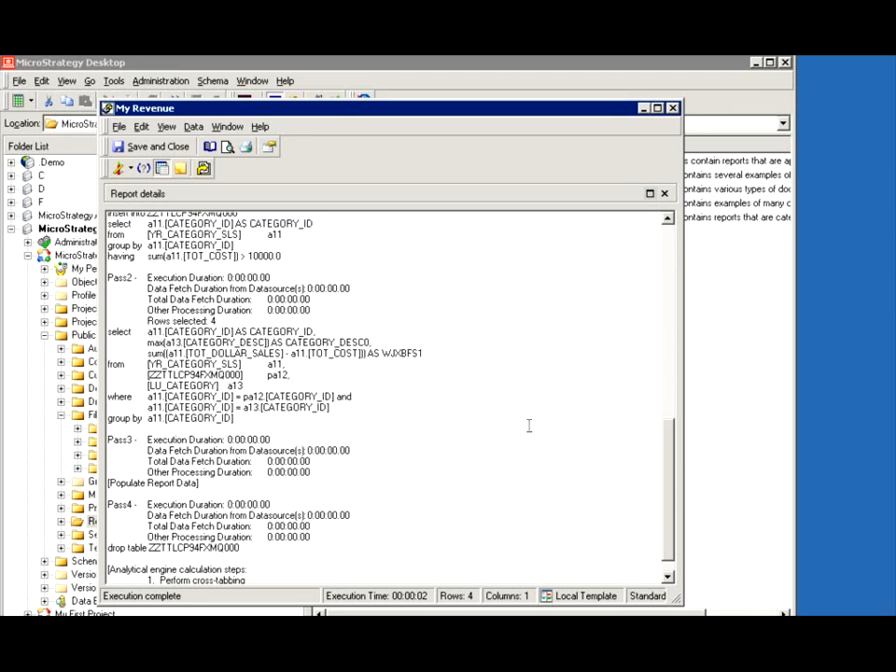
{"action": "left_click_drag", "start_coordinate": [149, 259], "coordinate": [284, 260]}
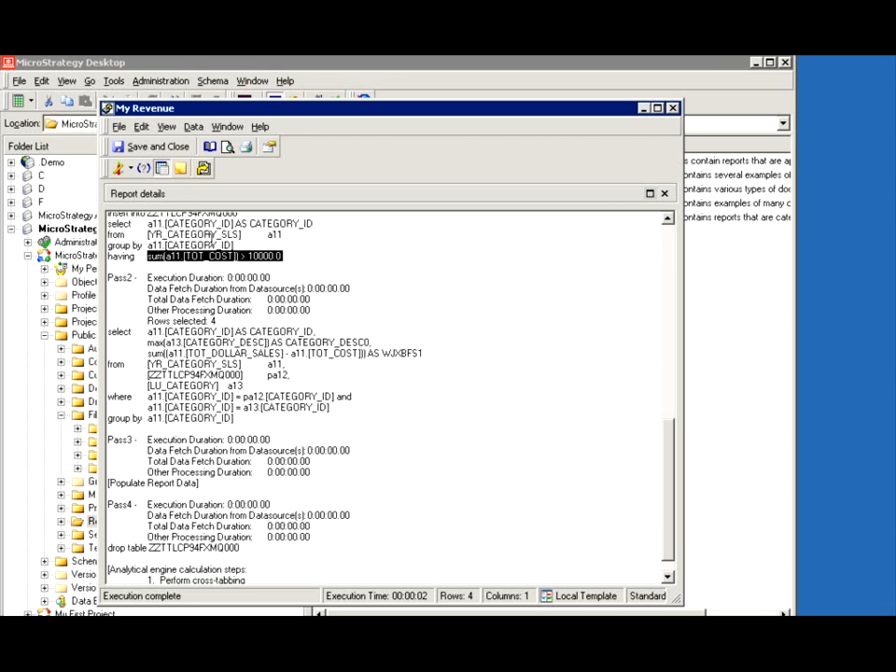
Leave the SQL view and save and close the report as Prompted, with both filter and template prompted
{"action": "left_click", "coordinate": [131, 168]}
{"action": "left_click", "coordinate": [142, 187]}
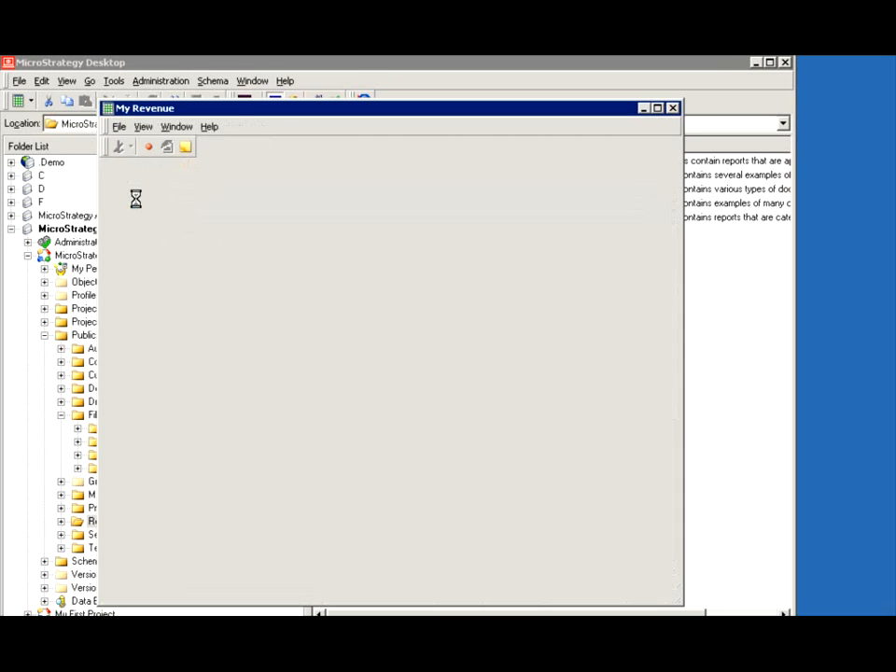
{"action": "left_click", "coordinate": [131, 148]}
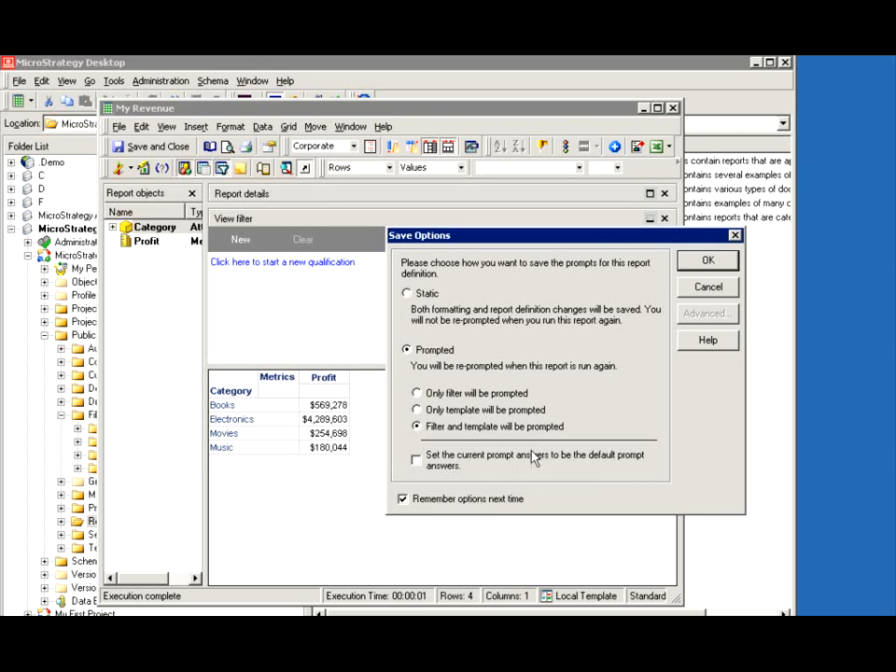
{"action": "left_click", "coordinate": [700, 262]}
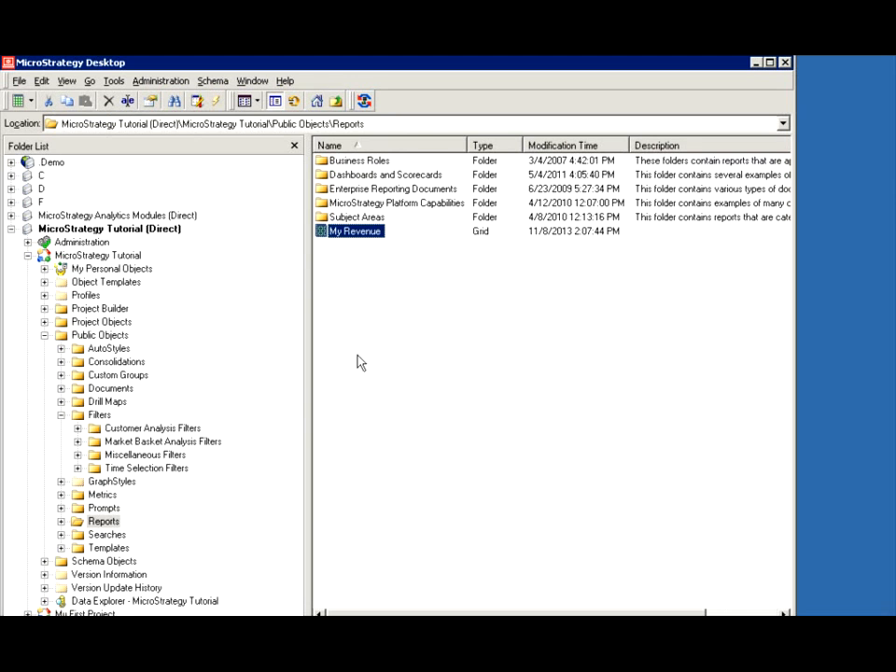
Open the My Revenue filter's existing qualification and start replacing it with a metric qualification prompt, accepting the notice about the current prompts
{"action": "left_click", "coordinate": [100, 415]}
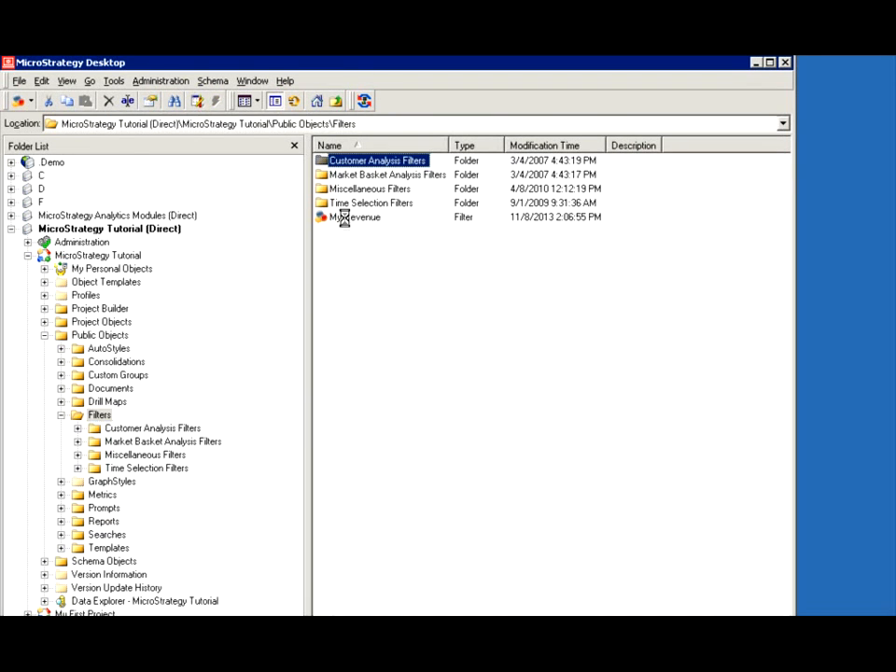
{"action": "double_click", "coordinate": [346, 217]}
{"action": "double_click", "coordinate": [434, 196]}
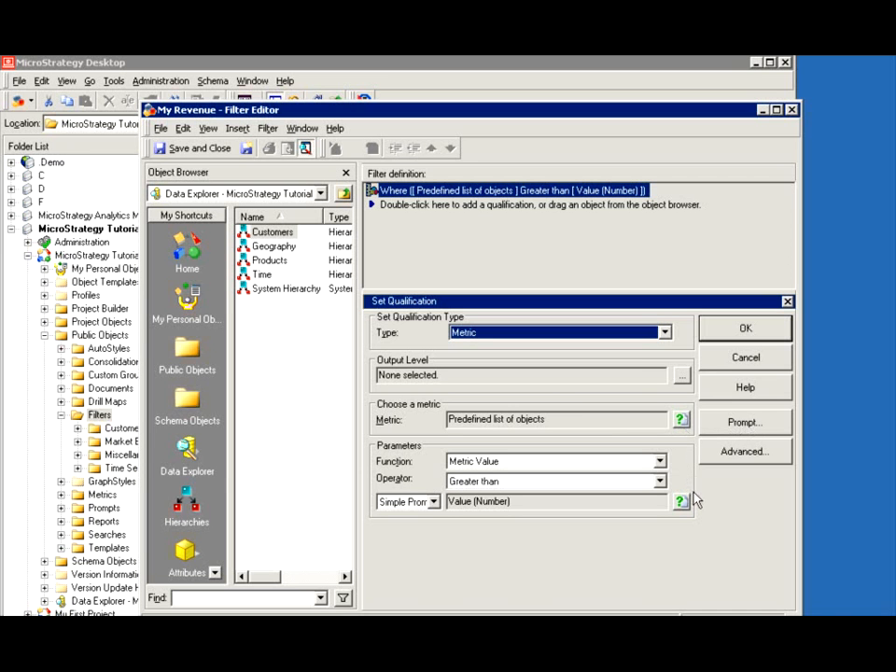
{"action": "left_click", "coordinate": [744, 422]}
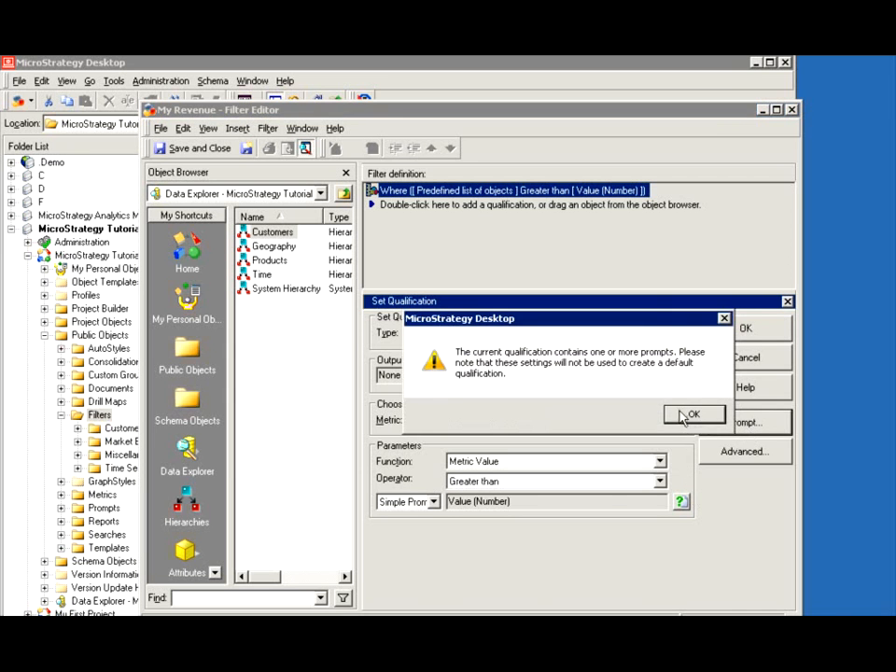
{"action": "left_click", "coordinate": [689, 416]}
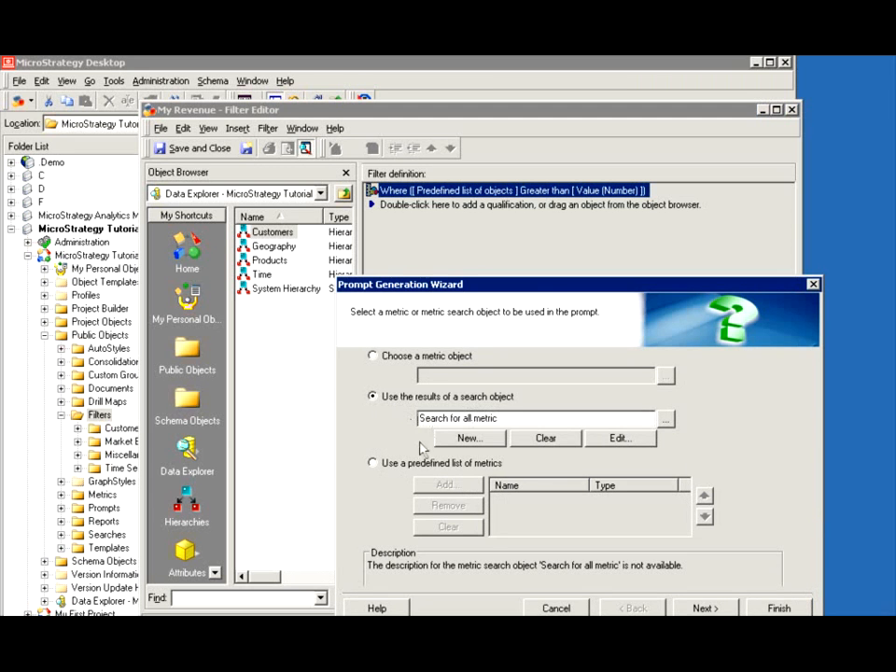
Base the prompt on a predefined list of metrics containing Cost, Revenue and Profit from the Sales Metrics folder
{"action": "left_click", "coordinate": [373, 463]}
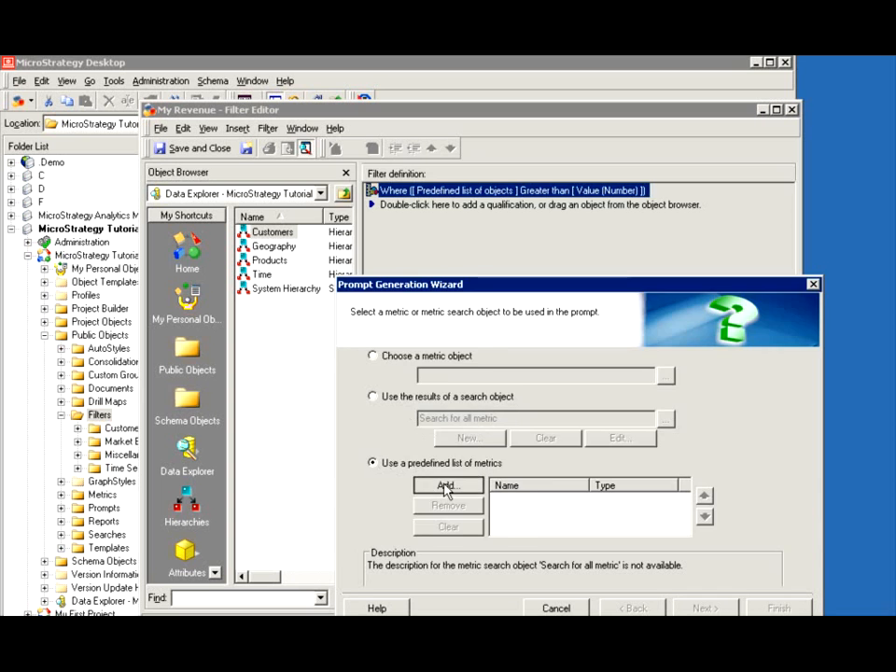
{"action": "left_click", "coordinate": [446, 486]}
{"action": "double_click", "coordinate": [341, 361]}
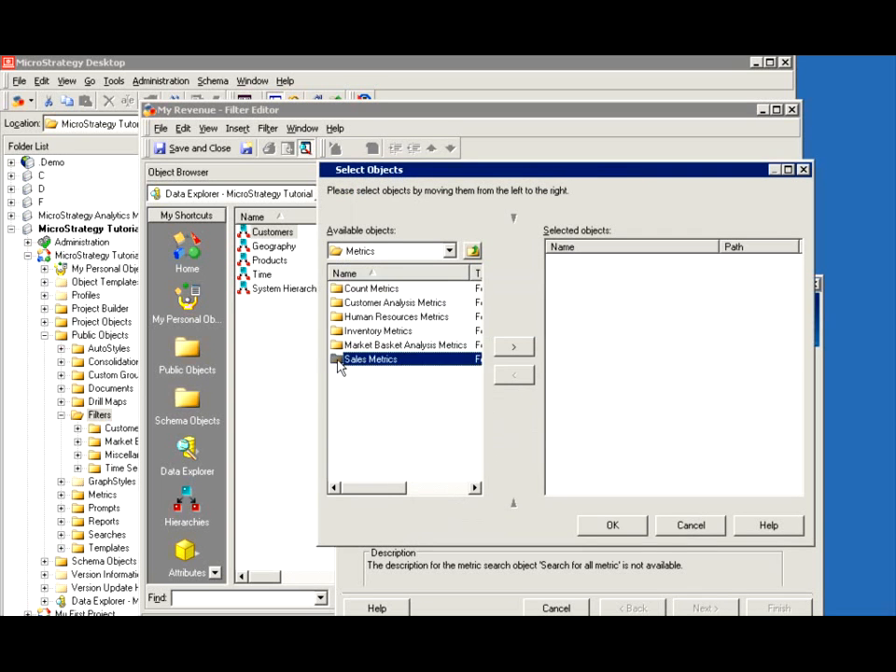
{"action": "double_click", "coordinate": [359, 403]}
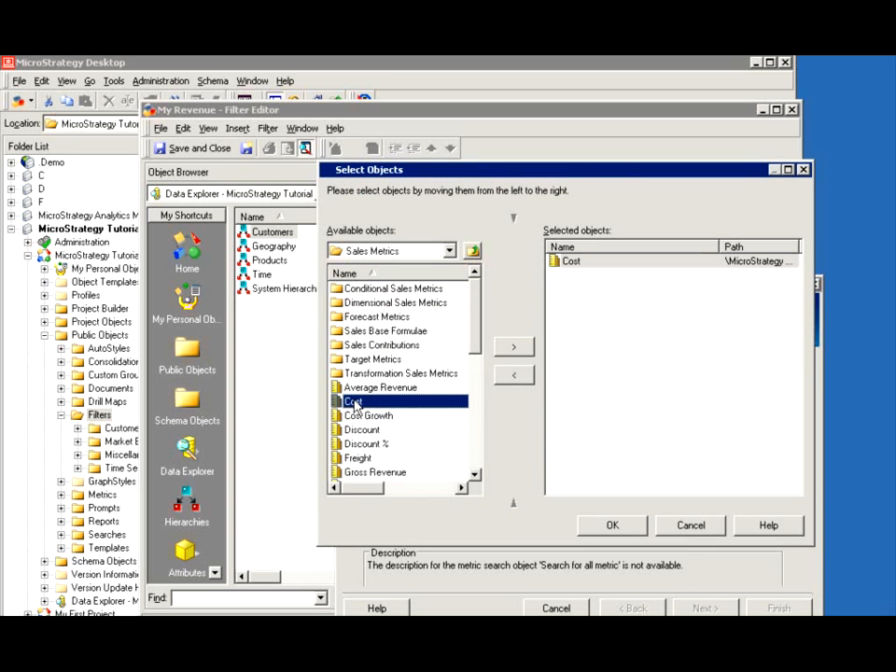
{"action": "left_click", "coordinate": [478, 417]}
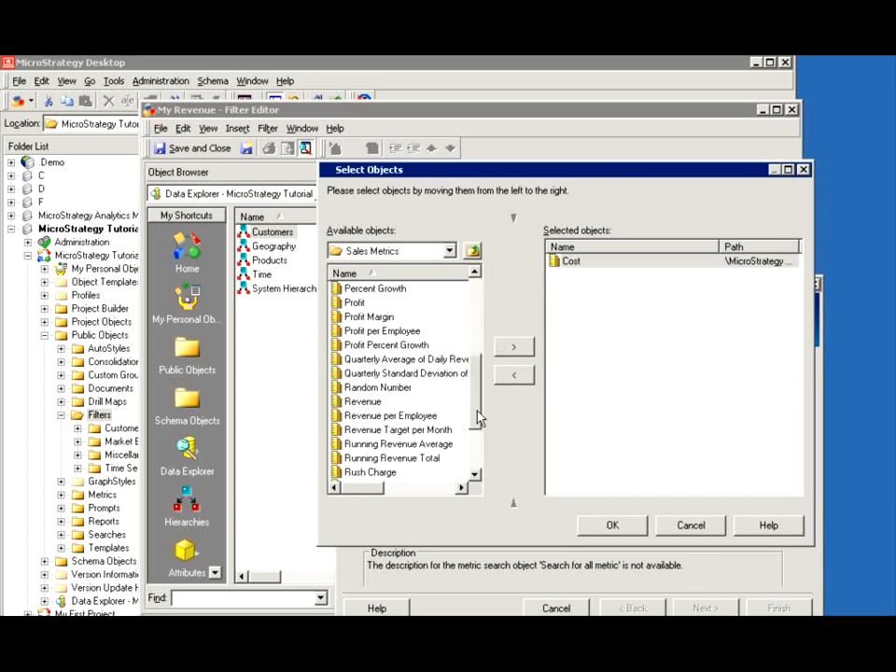
{"action": "double_click", "coordinate": [362, 402]}
{"action": "double_click", "coordinate": [353, 304]}
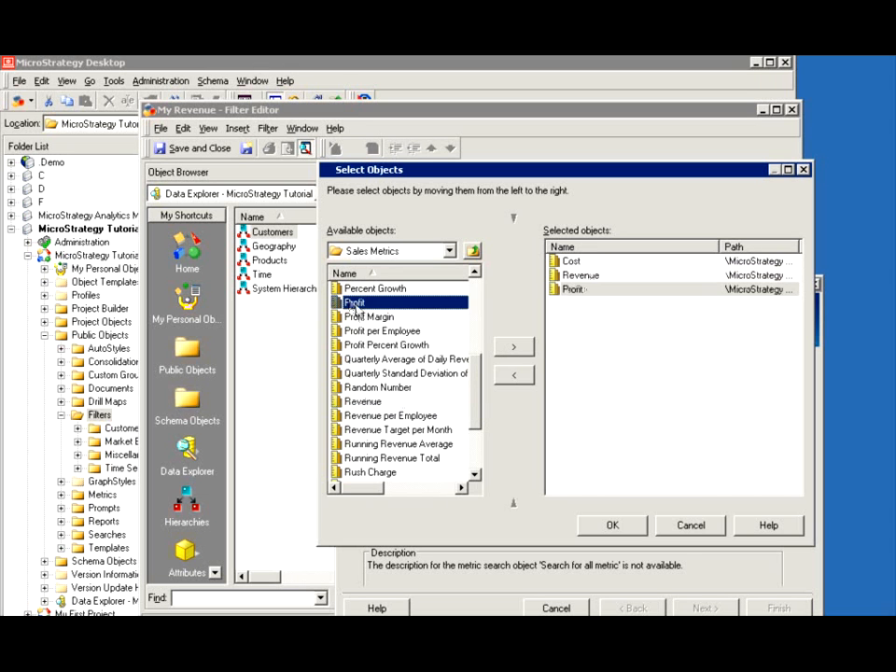
{"action": "left_click", "coordinate": [625, 527]}
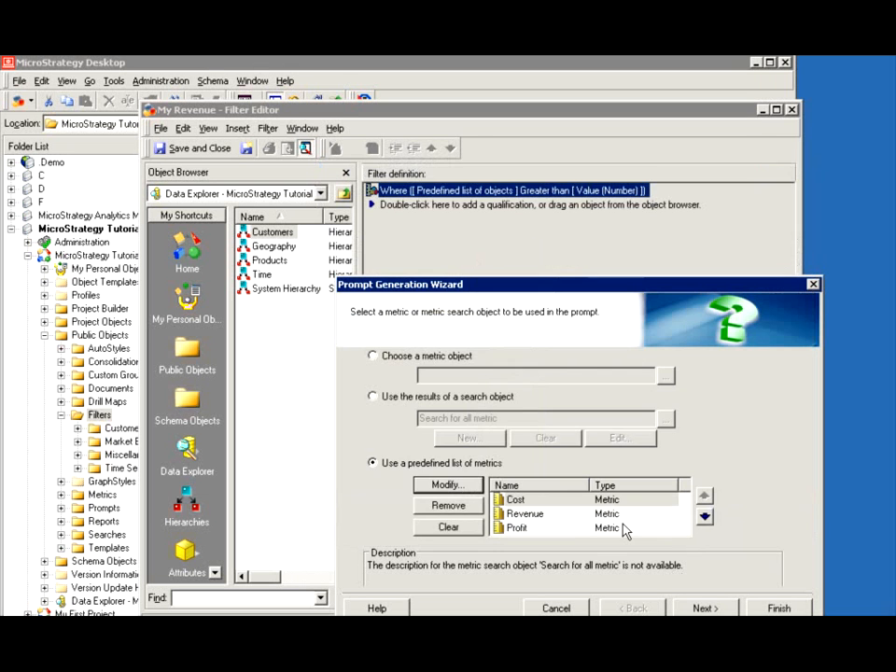
Make an answer required for the qualification prompt, finish it without a default answer, and save and close the My Revenue filter
{"action": "left_click", "coordinate": [704, 607]}
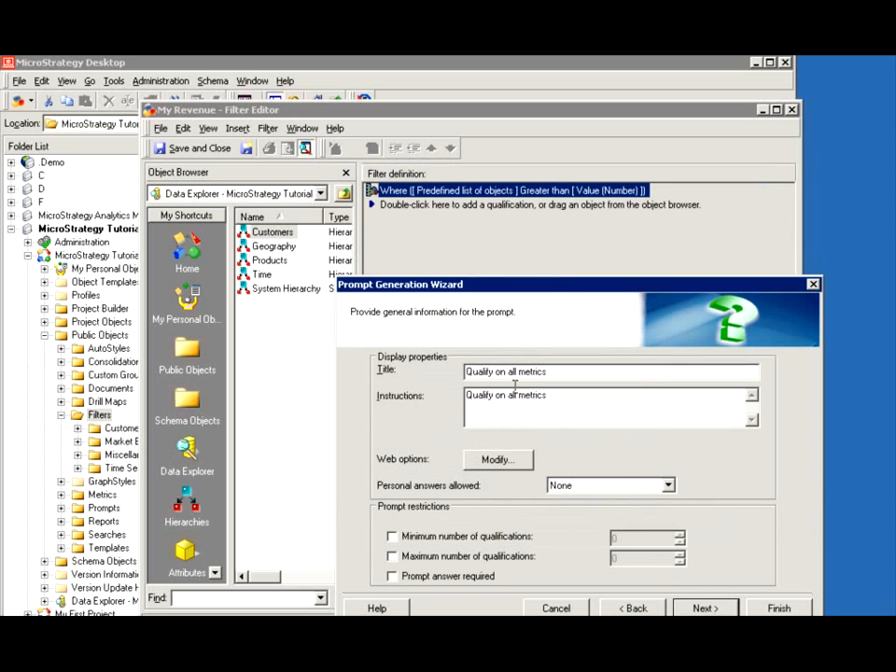
{"action": "left_click", "coordinate": [392, 576]}
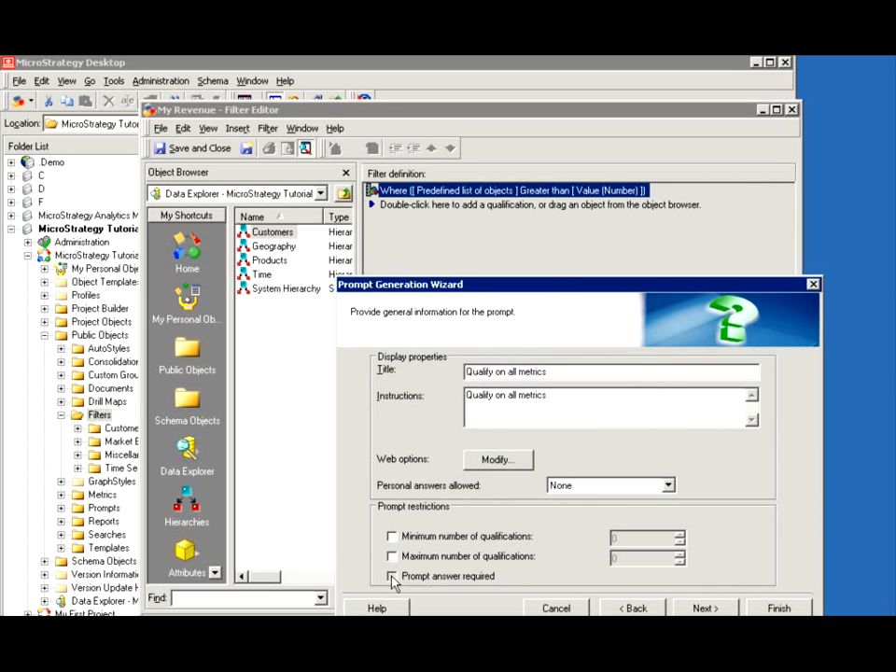
{"action": "left_click", "coordinate": [713, 607]}
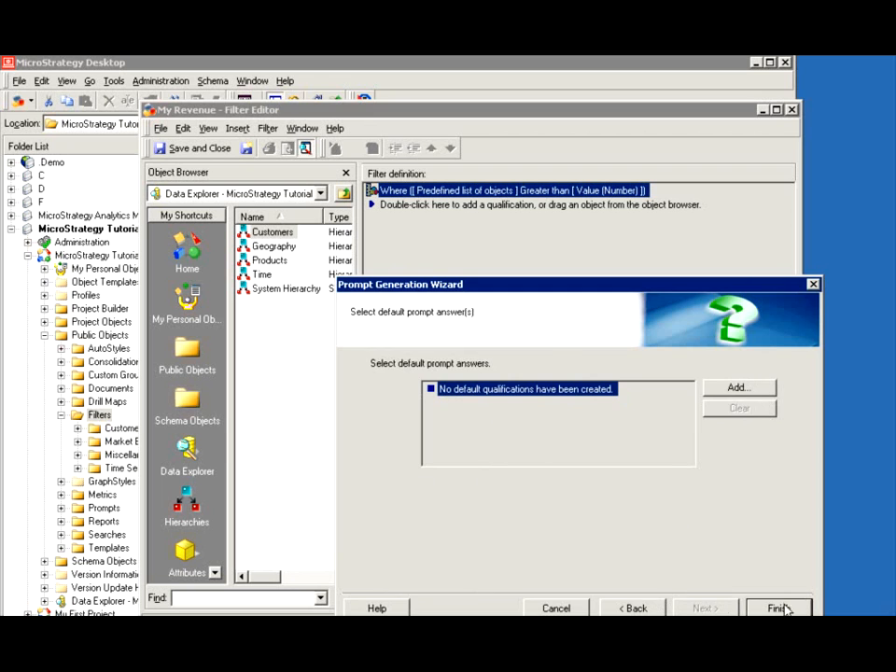
{"action": "left_click", "coordinate": [777, 608]}
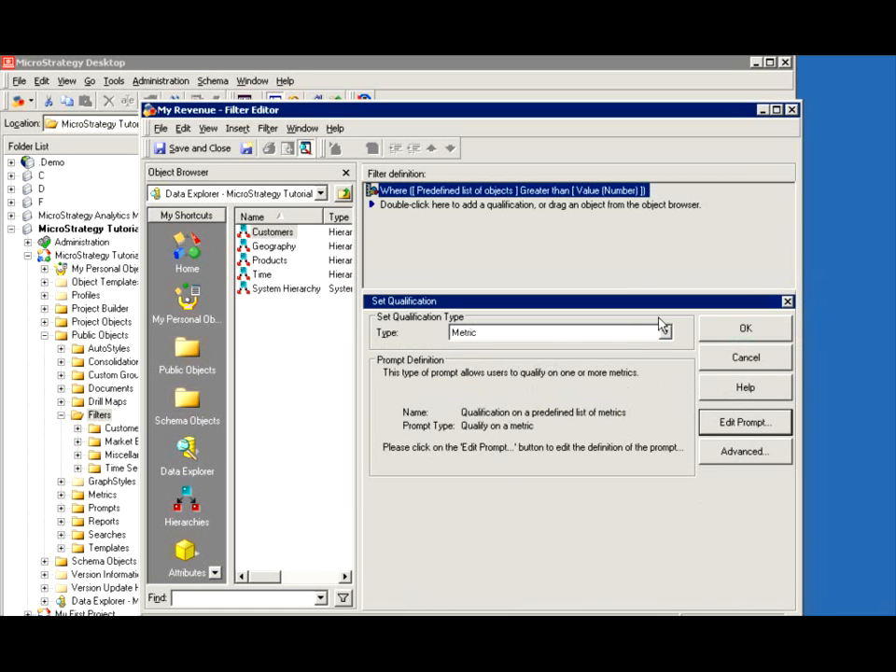
{"action": "left_click", "coordinate": [743, 327]}
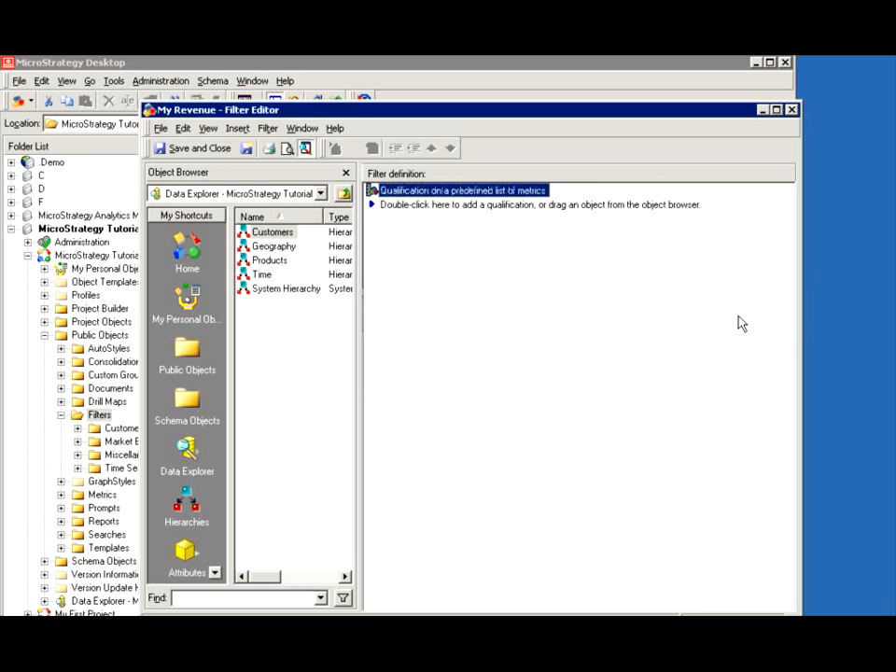
{"action": "left_click", "coordinate": [185, 149]}
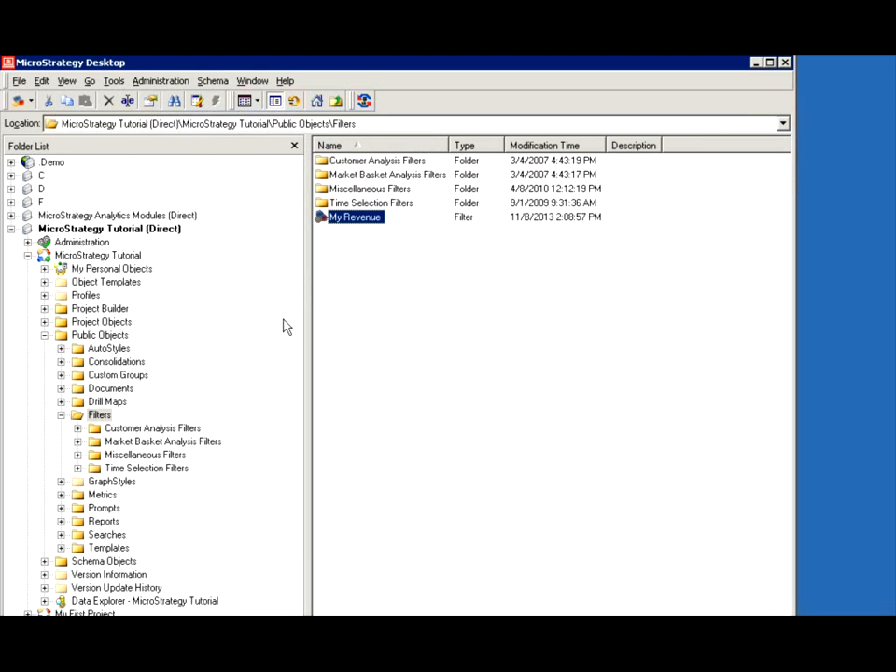
Run the My Revenue report from the Reports folder under Public Objects
{"action": "left_click", "coordinate": [125, 521]}
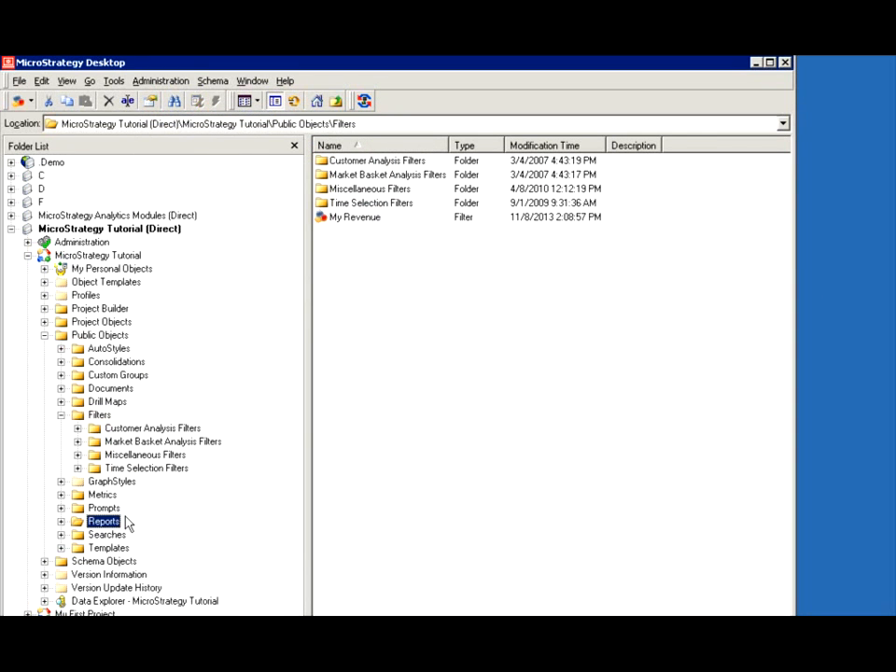
{"action": "left_click", "coordinate": [329, 227]}
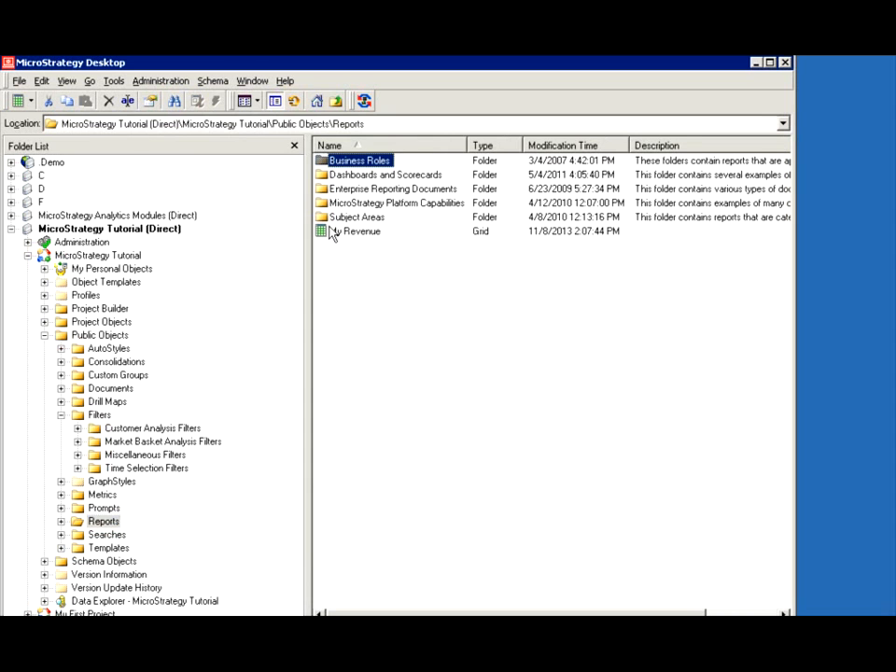
{"action": "double_click", "coordinate": [332, 233]}
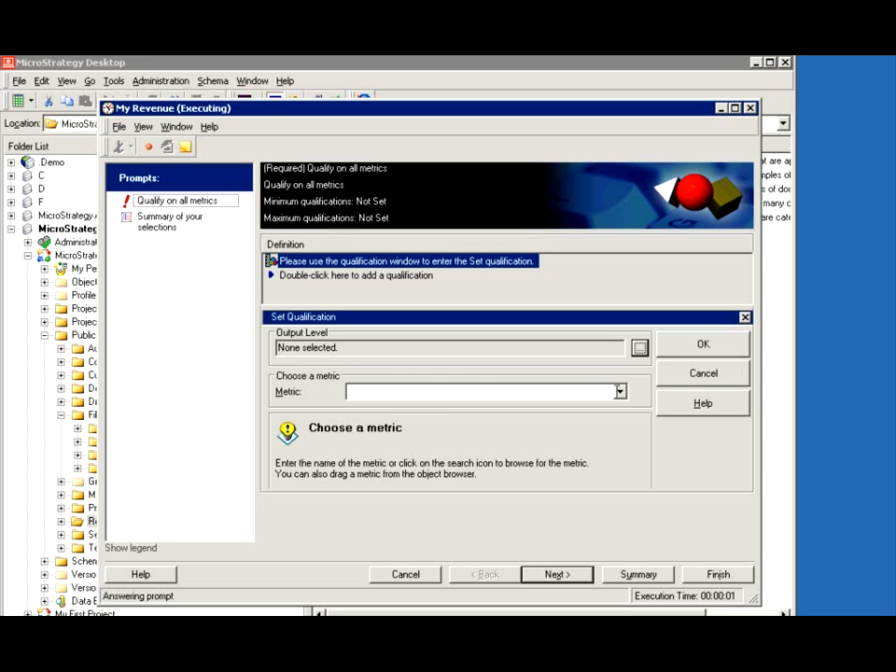
Answer the metric qualification prompt with Revenue, function Rank, operator Top and value 1, and finish the prompt to execute the report
{"action": "left_click", "coordinate": [620, 391]}
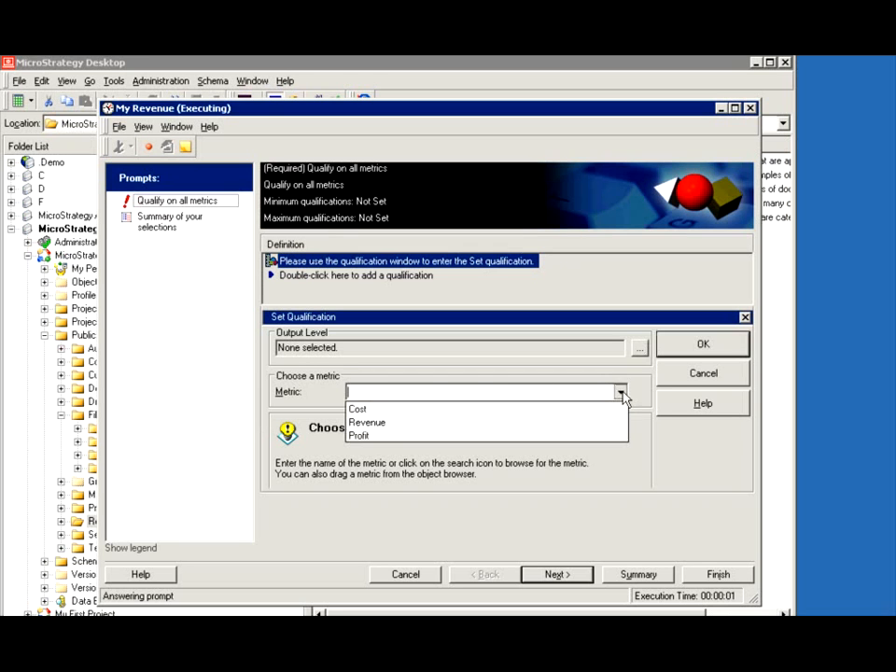
{"action": "left_click", "coordinate": [367, 423]}
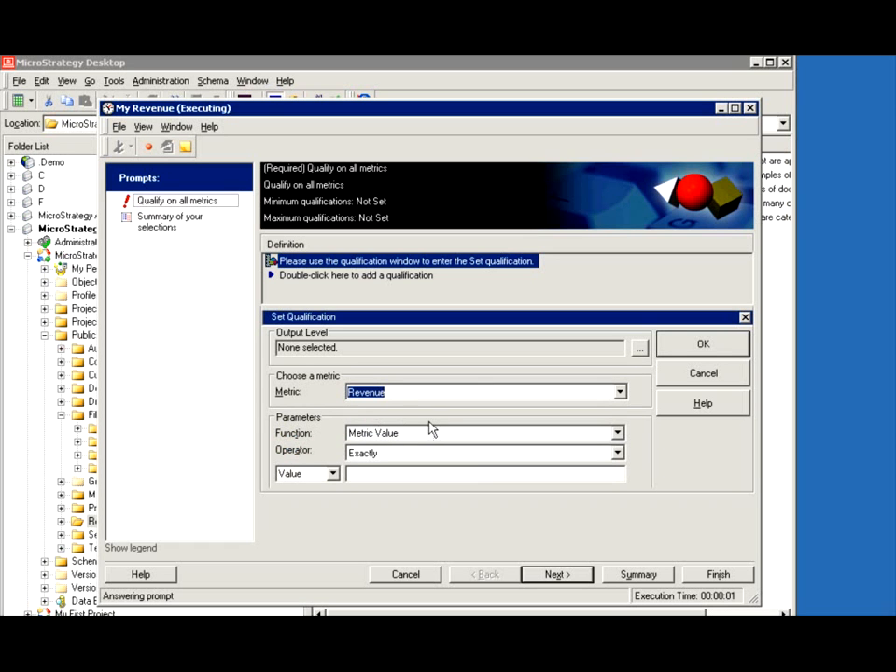
{"action": "left_click", "coordinate": [378, 434]}
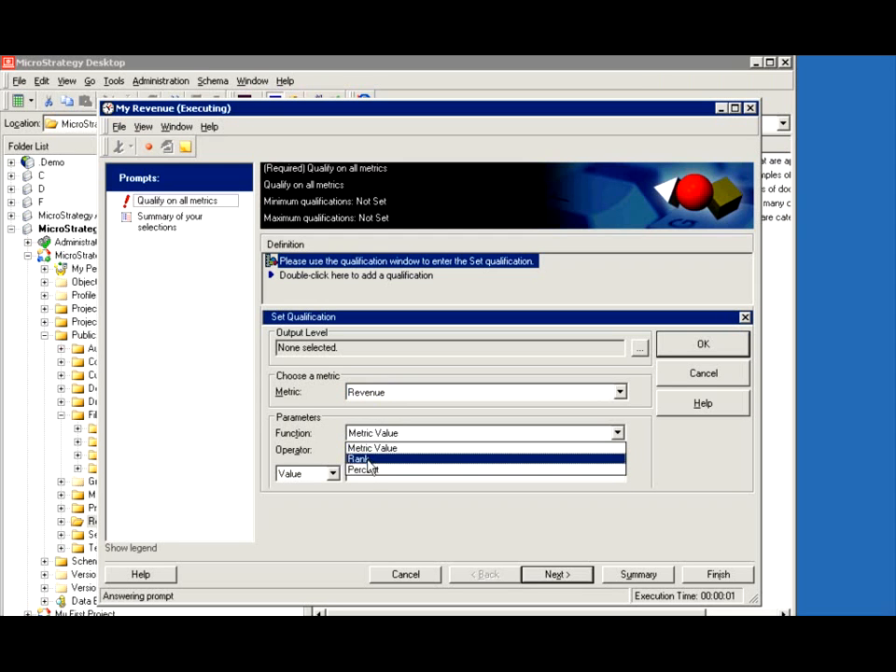
{"action": "left_click", "coordinate": [368, 460]}
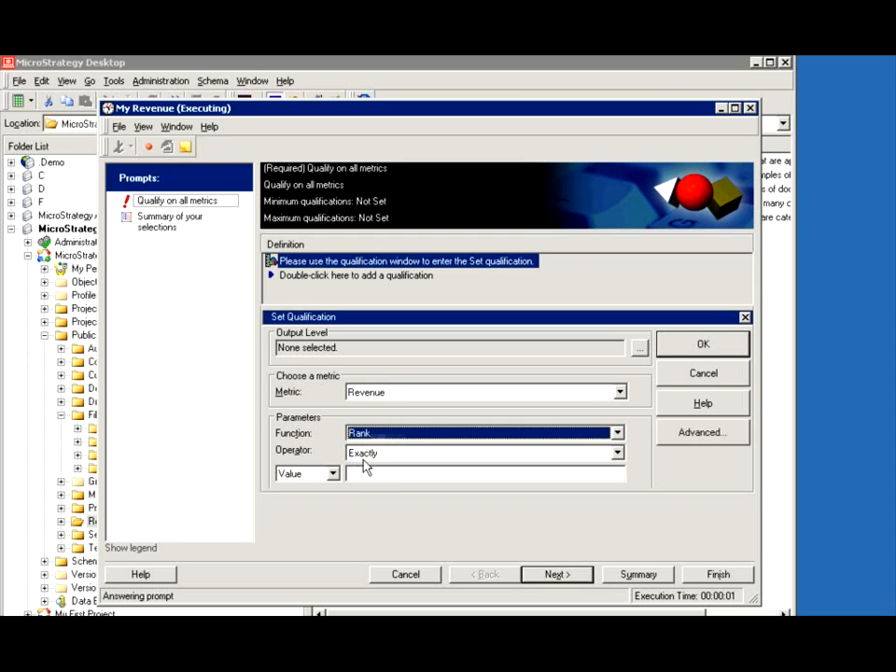
{"action": "left_click", "coordinate": [358, 454]}
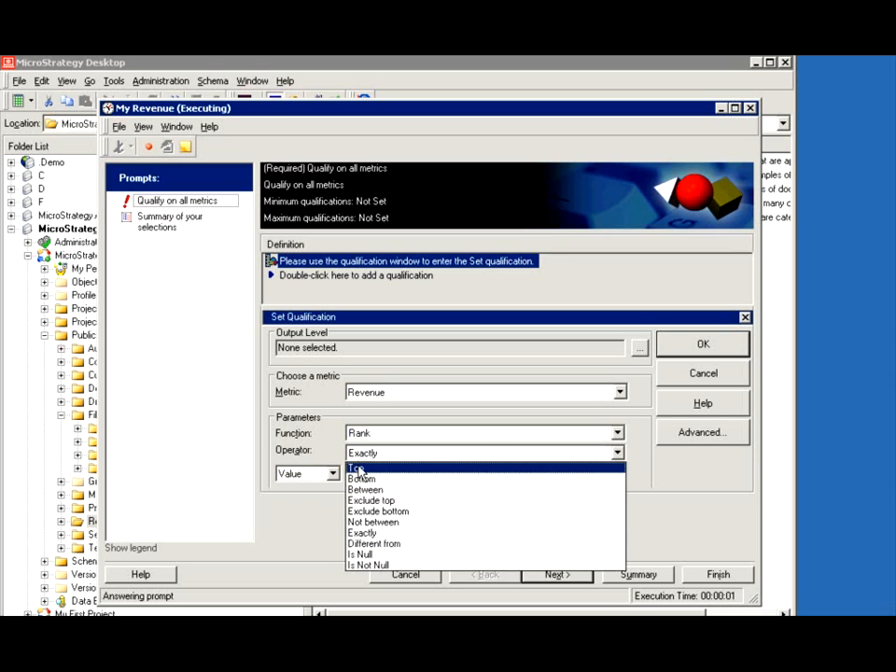
{"action": "left_click", "coordinate": [358, 469]}
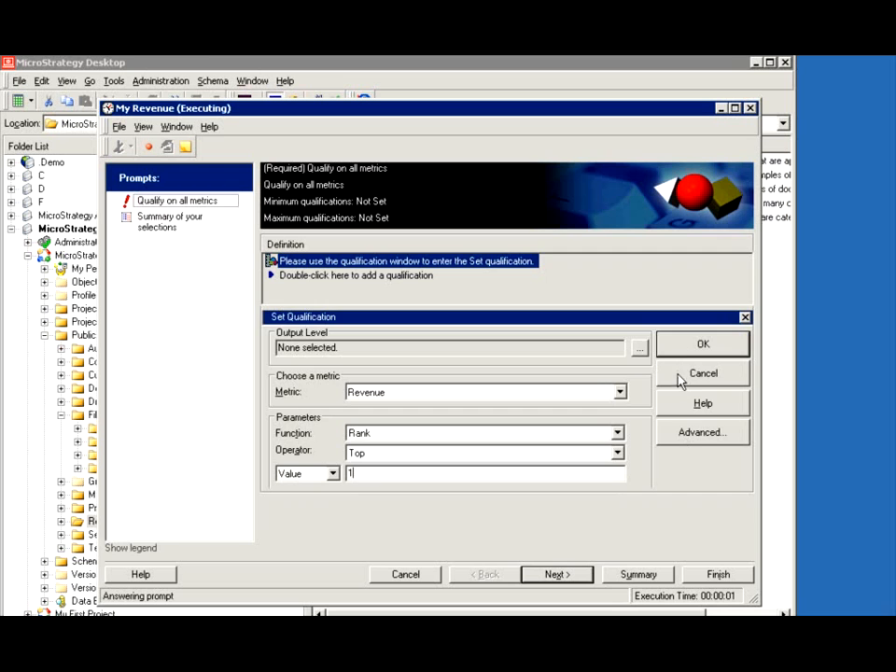
{"action": "left_click", "coordinate": [686, 351]}
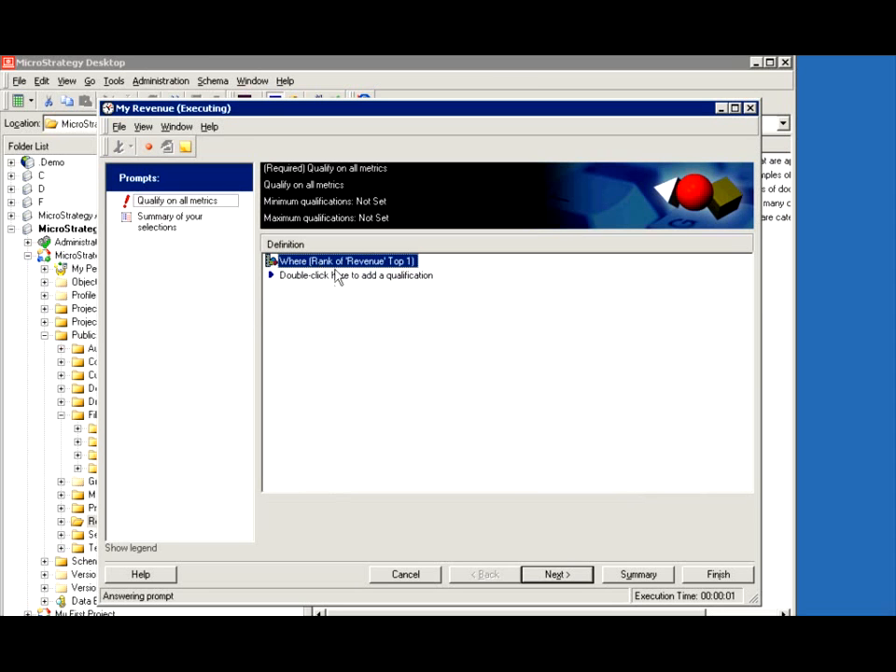
{"action": "left_click", "coordinate": [700, 579]}
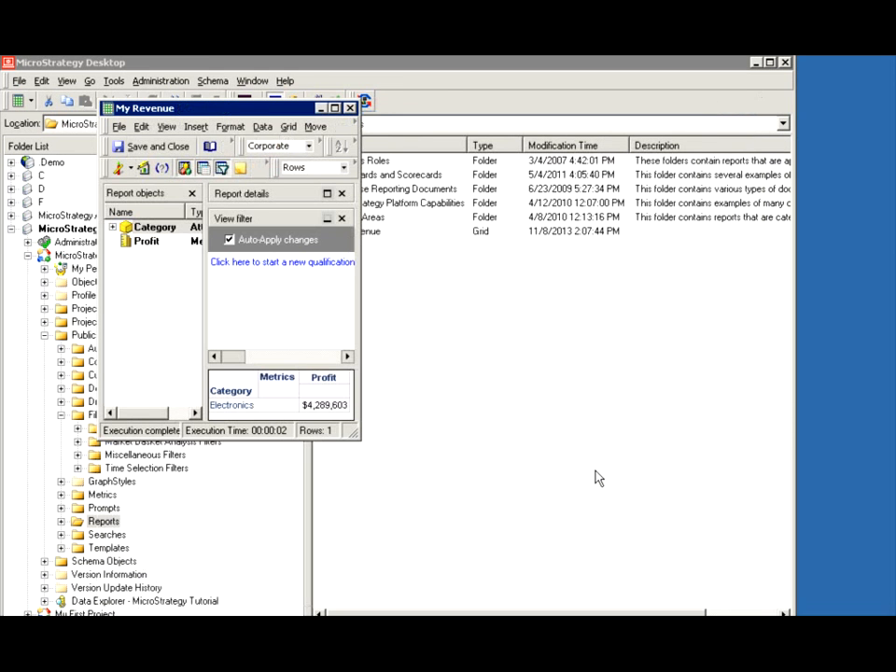
Enlarge the report window, switch it to SQL View and examine the SQL passes generated for the rank qualification
{"action": "left_click_drag", "start_coordinate": [356, 436], "coordinate": [516, 479]}
{"action": "left_click", "coordinate": [129, 168]}
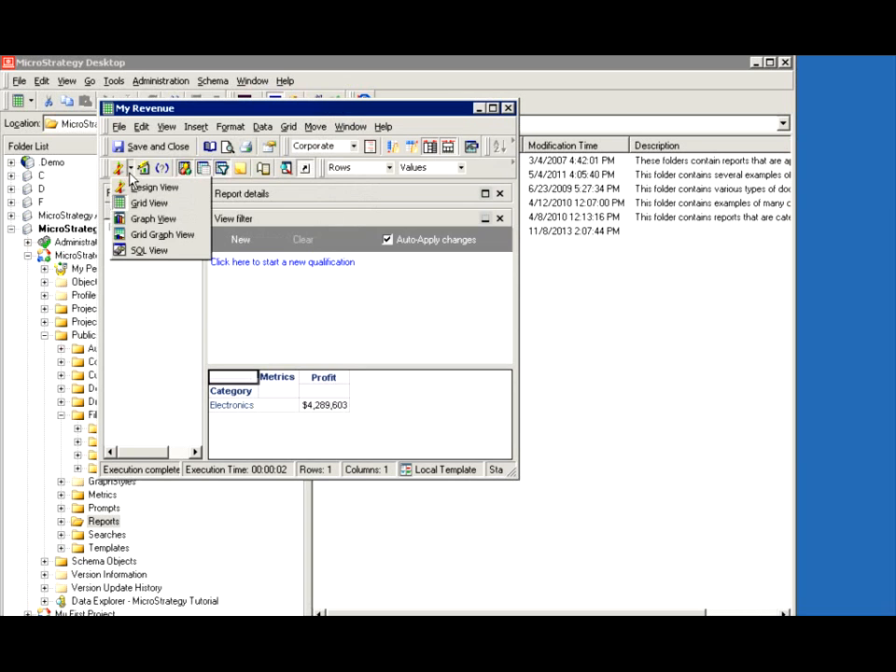
{"action": "left_click", "coordinate": [153, 251]}
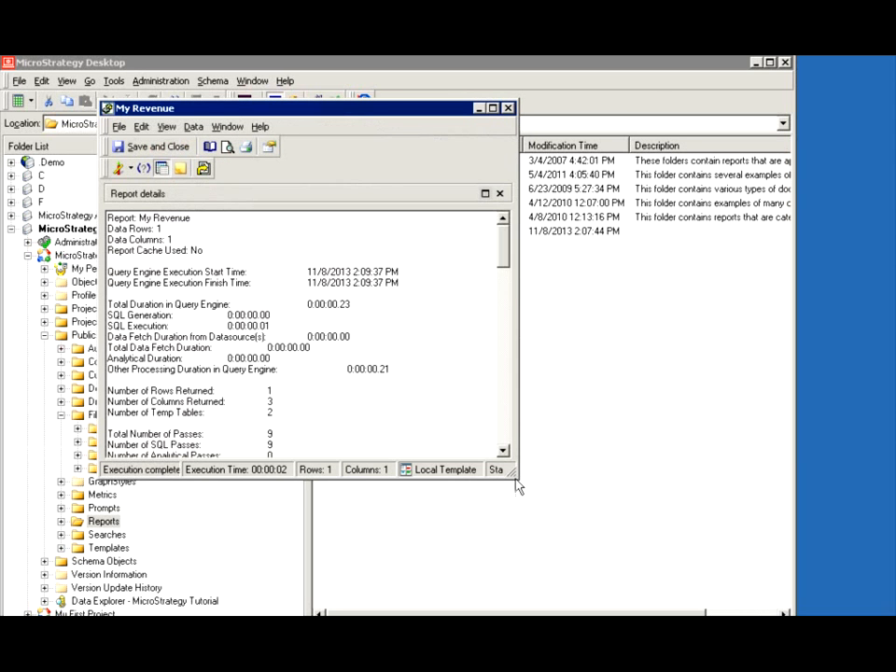
{"action": "left_click_drag", "start_coordinate": [513, 475], "coordinate": [659, 584]}
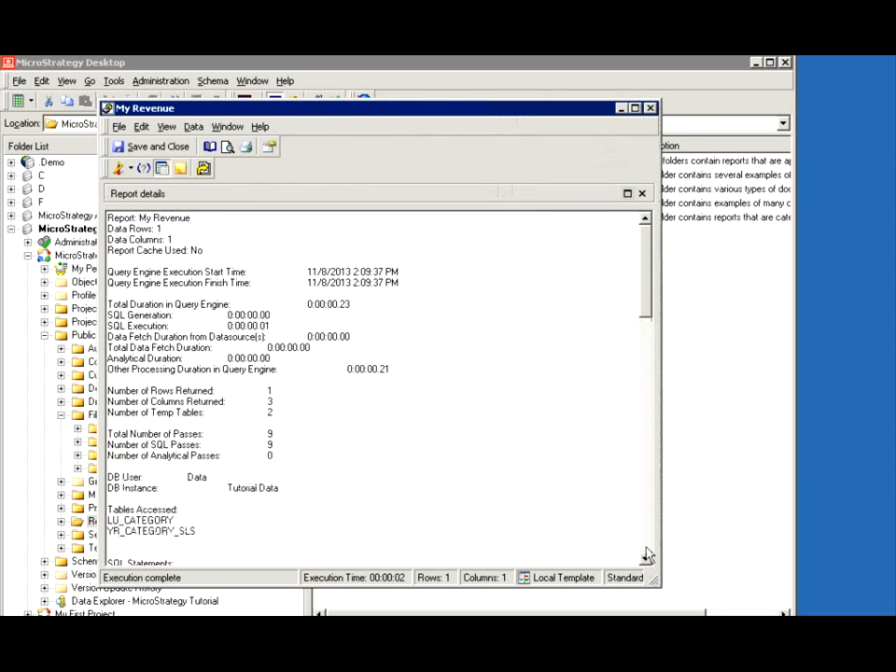
{"action": "scroll", "coordinate": [648, 555], "scroll_direction": "down", "scroll_amount": 5}
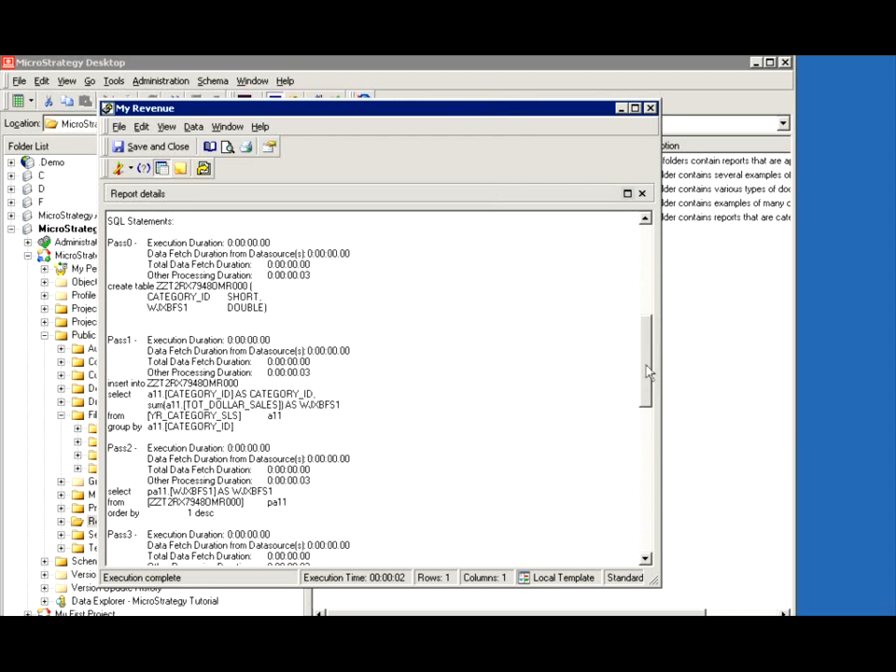
{"action": "left_click_drag", "start_coordinate": [648, 372], "coordinate": [632, 417]}
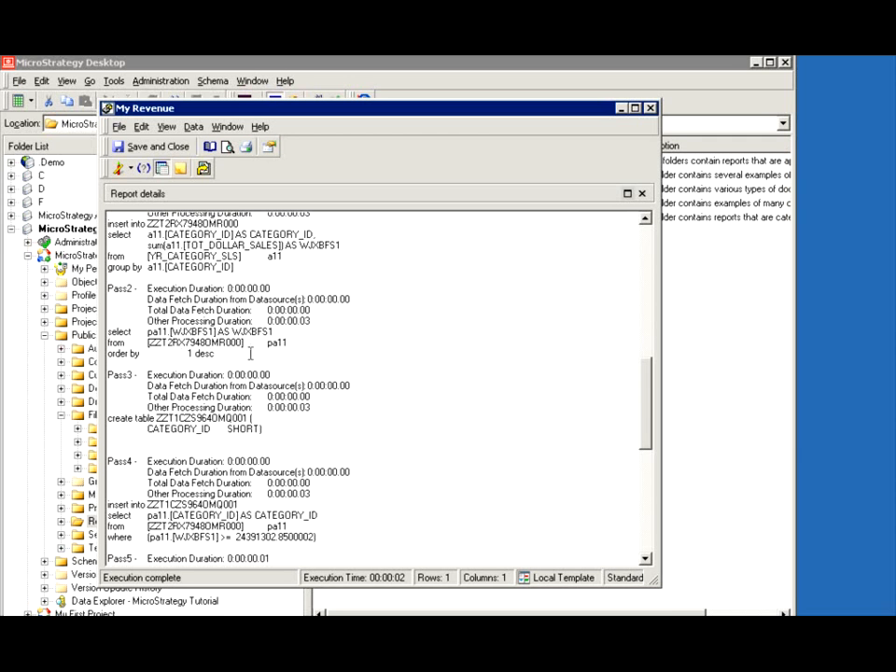
{"action": "left_click_drag", "start_coordinate": [647, 382], "coordinate": [656, 431]}
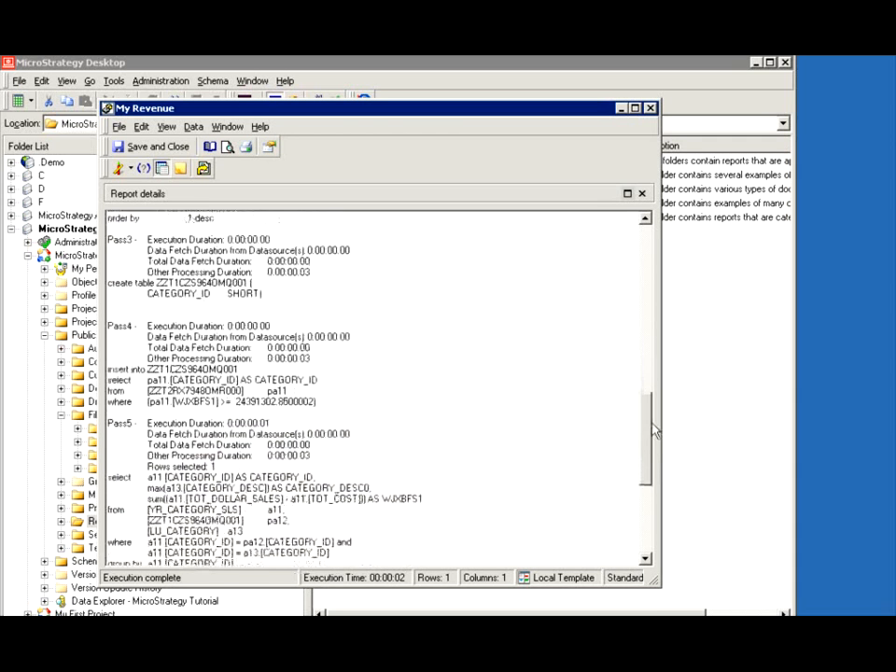
{"action": "scroll", "coordinate": [339, 322], "scroll_direction": "down", "scroll_amount": 3}
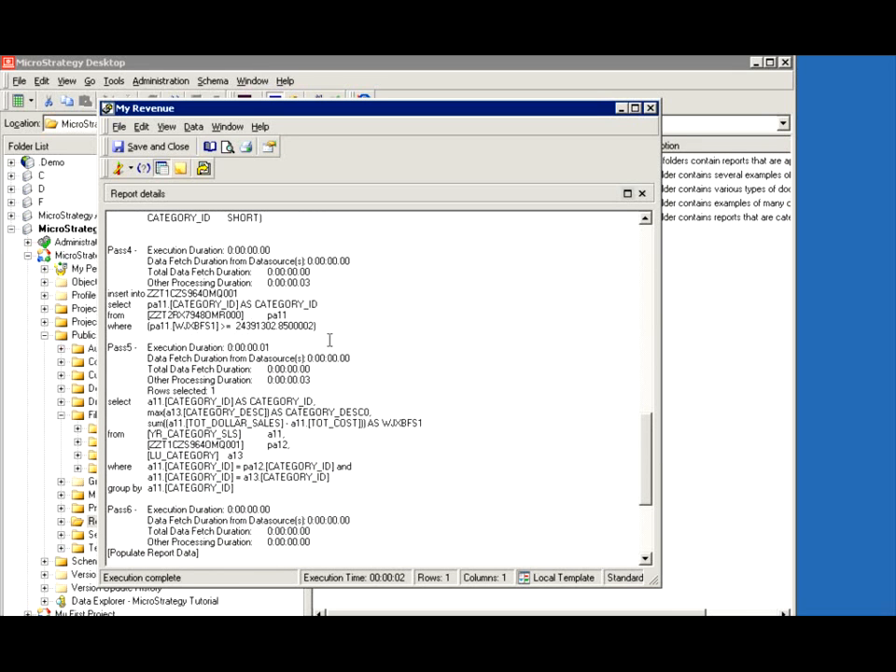
{"action": "left_click_drag", "start_coordinate": [646, 442], "coordinate": [653, 502]}
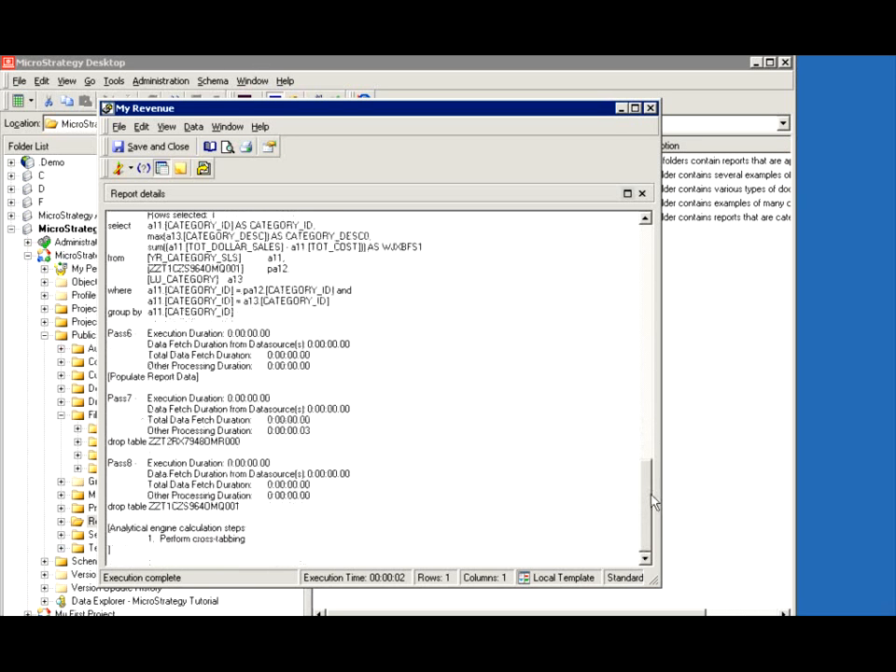
{"action": "scroll", "coordinate": [487, 382], "scroll_direction": "up", "scroll_amount": 10}
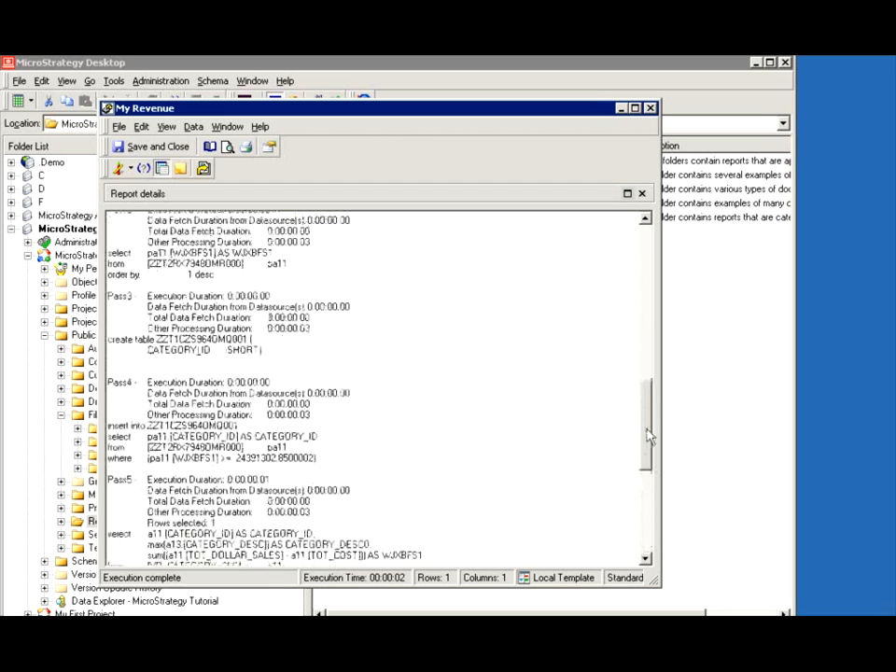
Override the inherited Join Type in the report's VLDB properties with Join 92, and save and close the properties
{"action": "left_click", "coordinate": [193, 126]}
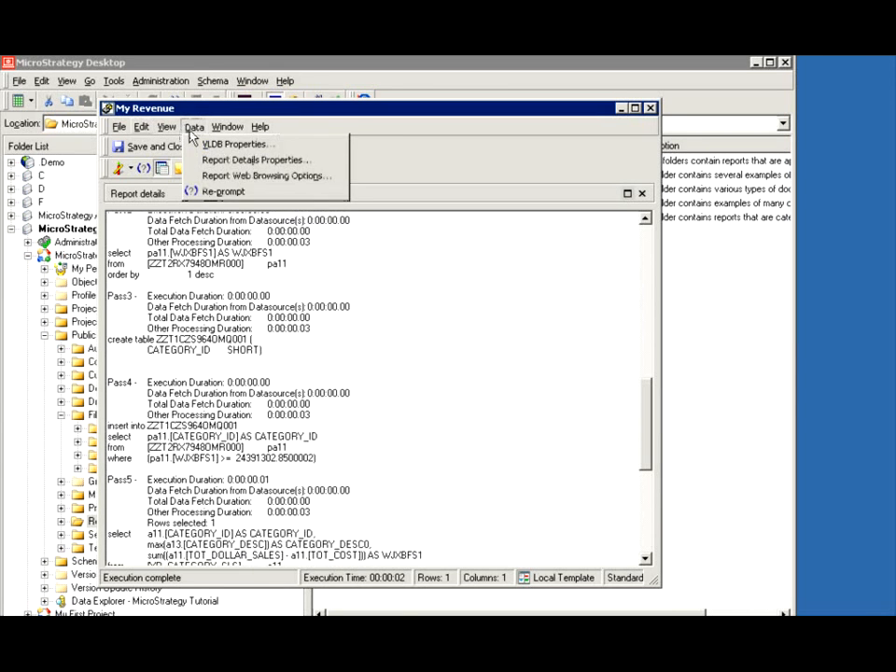
{"action": "left_click", "coordinate": [206, 146]}
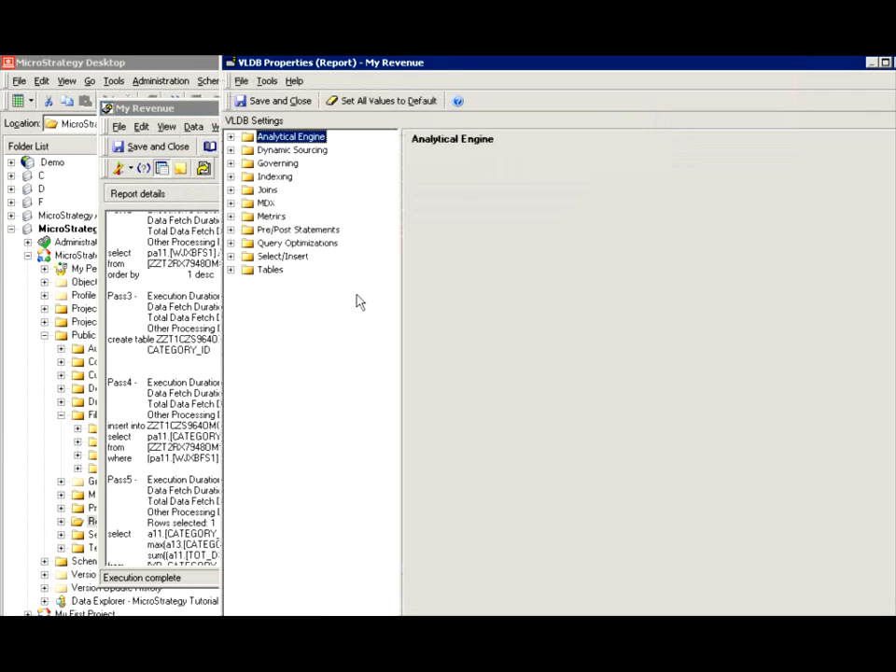
{"action": "left_click", "coordinate": [230, 189]}
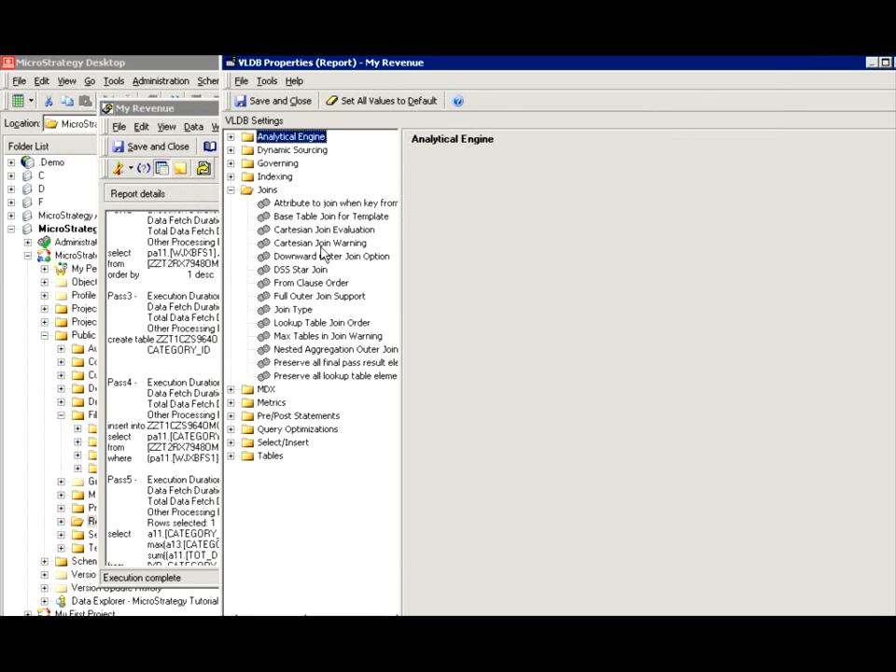
{"action": "left_click", "coordinate": [293, 309]}
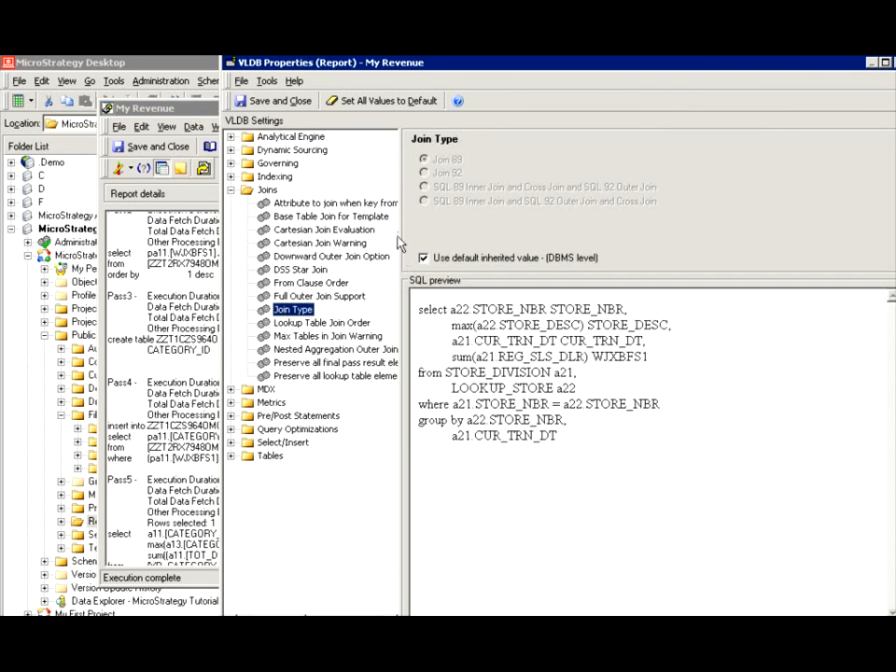
{"action": "left_click", "coordinate": [423, 257]}
{"action": "left_click", "coordinate": [425, 173]}
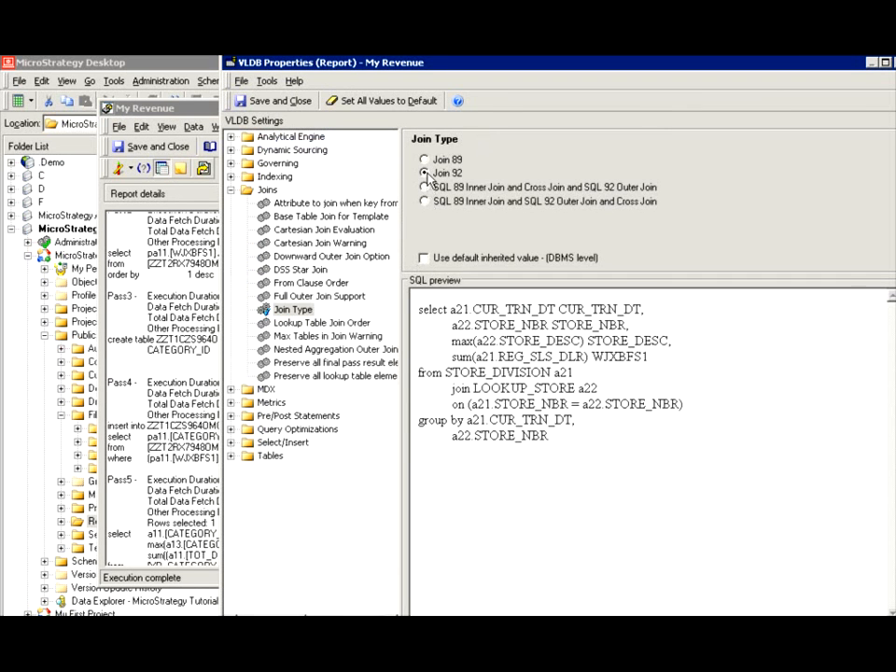
{"action": "left_click", "coordinate": [276, 100]}
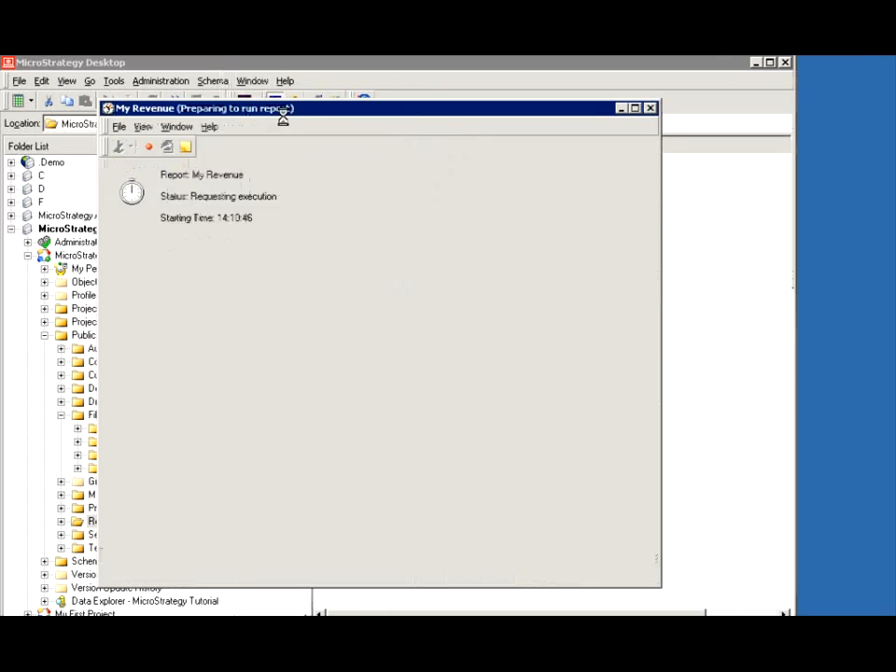
Examine the regenerated SQL, including its join syntax, the uncompleted DBQualValue pass and the analytical engine calculation steps
{"action": "left_click_drag", "start_coordinate": [650, 449], "coordinate": [648, 419]}
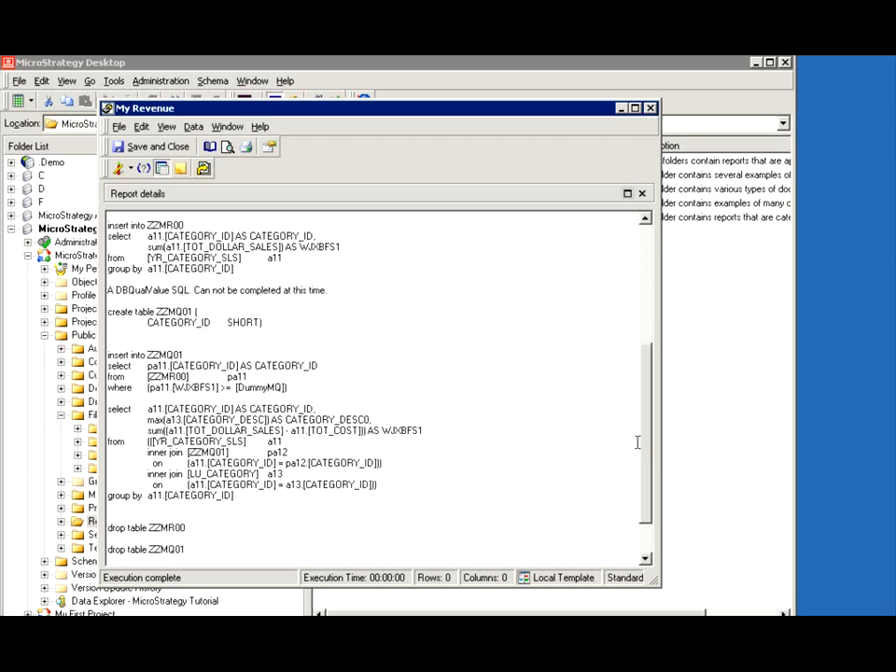
{"action": "left_click_drag", "start_coordinate": [650, 456], "coordinate": [650, 486]}
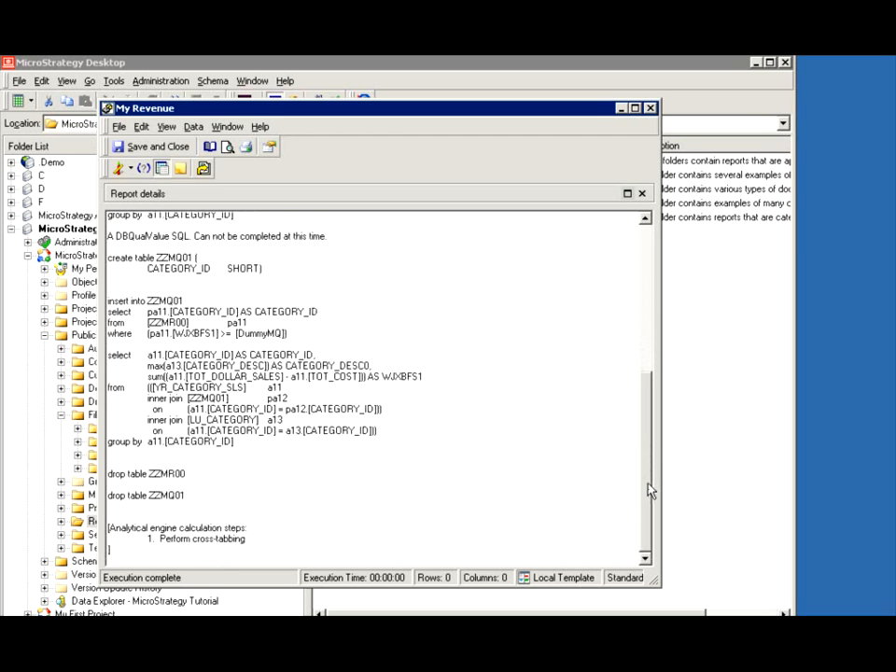
{"action": "triple_click", "coordinate": [241, 541]}
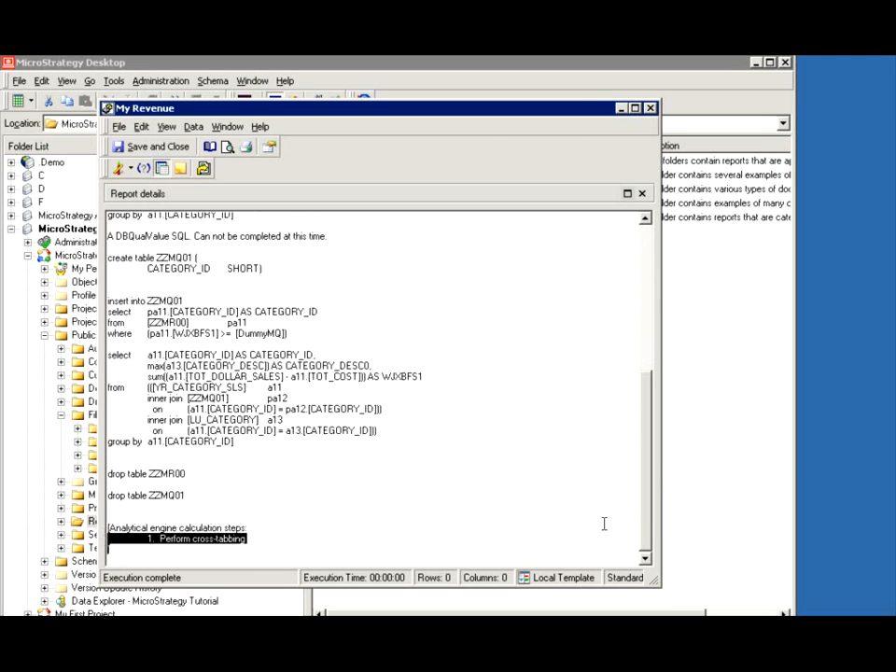
{"action": "left_click_drag", "start_coordinate": [645, 500], "coordinate": [651, 474]}
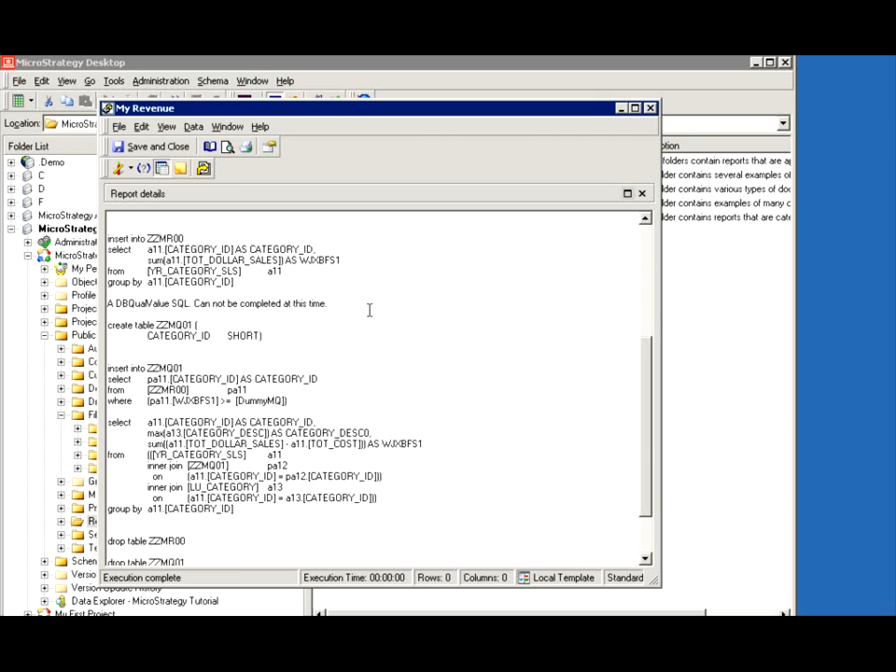
{"action": "mouse_move", "coordinate": [642, 442]}
{"action": "left_mouse_down"}
{"action": "mouse_move", "coordinate": [644, 406]}
{"action": "mouse_move", "coordinate": [644, 438]}
{"action": "left_mouse_up"}
Reopen the report's prompt, change the Revenue qualification to Metric Value less than or equal to 1000000, and finish it to regenerate the SQL
{"action": "left_click", "coordinate": [116, 168]}
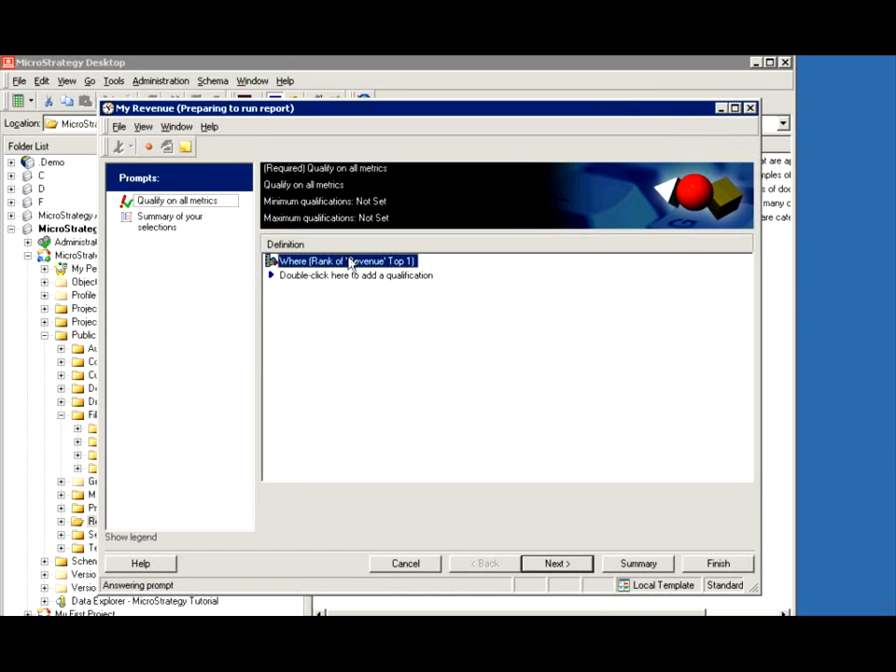
{"action": "double_click", "coordinate": [353, 261]}
{"action": "left_click", "coordinate": [377, 435]}
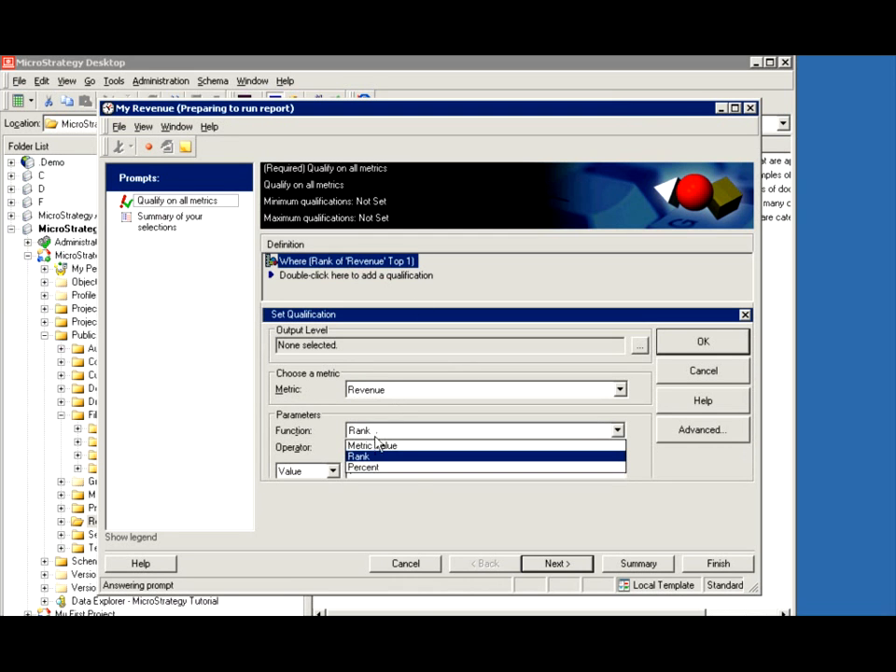
{"action": "left_click", "coordinate": [373, 444]}
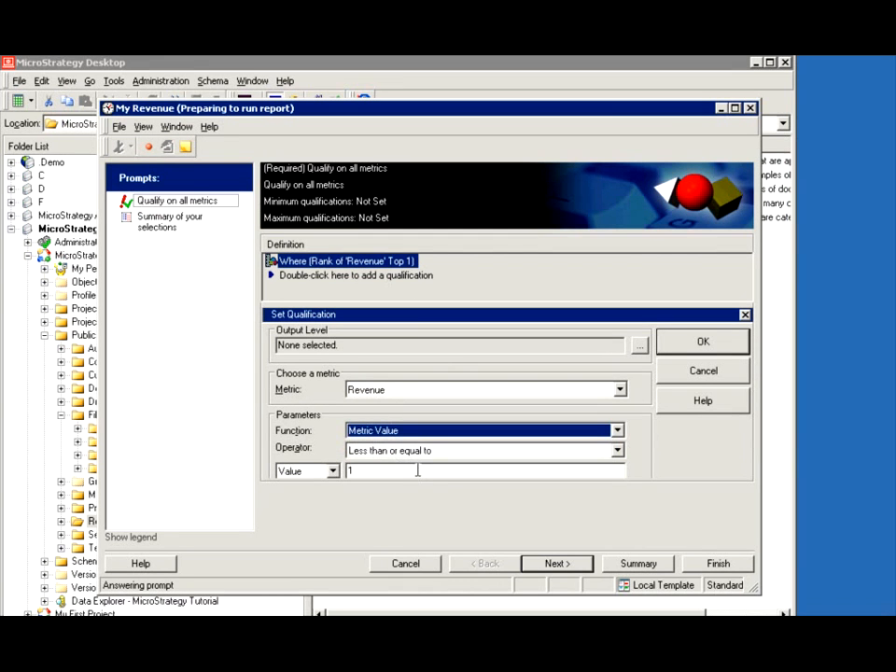
{"action": "double_click", "coordinate": [362, 471]}
{"action": "type", "text": "100000"}
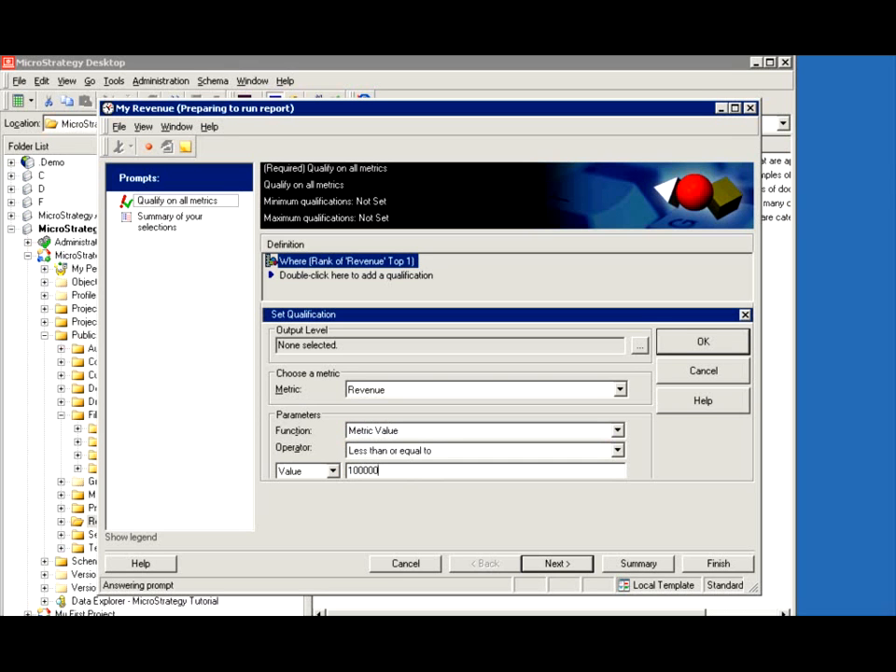
{"action": "type", "text": "0"}
{"action": "left_click", "coordinate": [706, 565]}
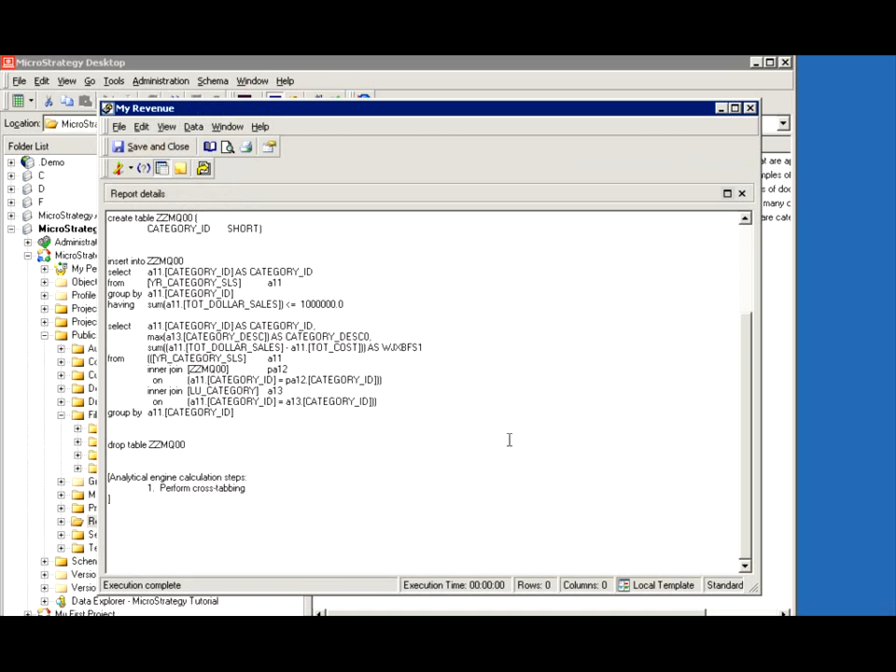
Check the HAVING clause on total dollar sales, then reopen the report's prompt and change the Revenue qualification's function to Percent
{"action": "left_click_drag", "start_coordinate": [345, 305], "coordinate": [100, 304]}
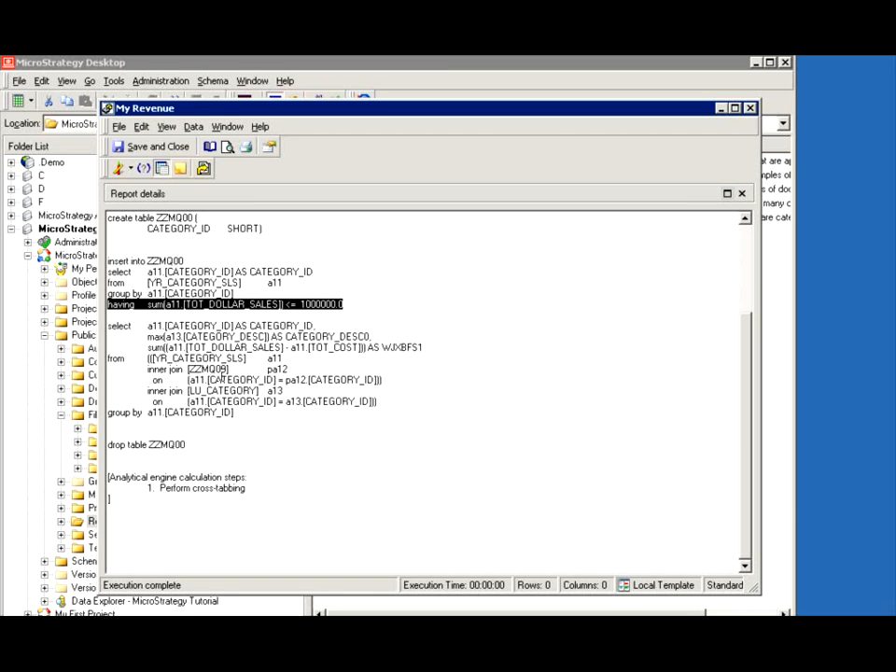
{"action": "left_click", "coordinate": [144, 169]}
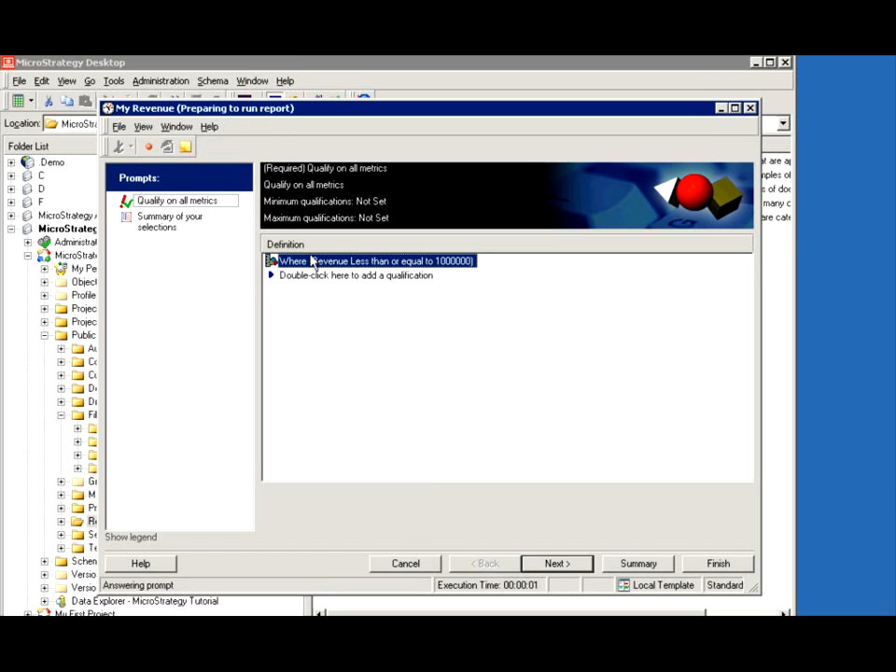
{"action": "double_click", "coordinate": [336, 260]}
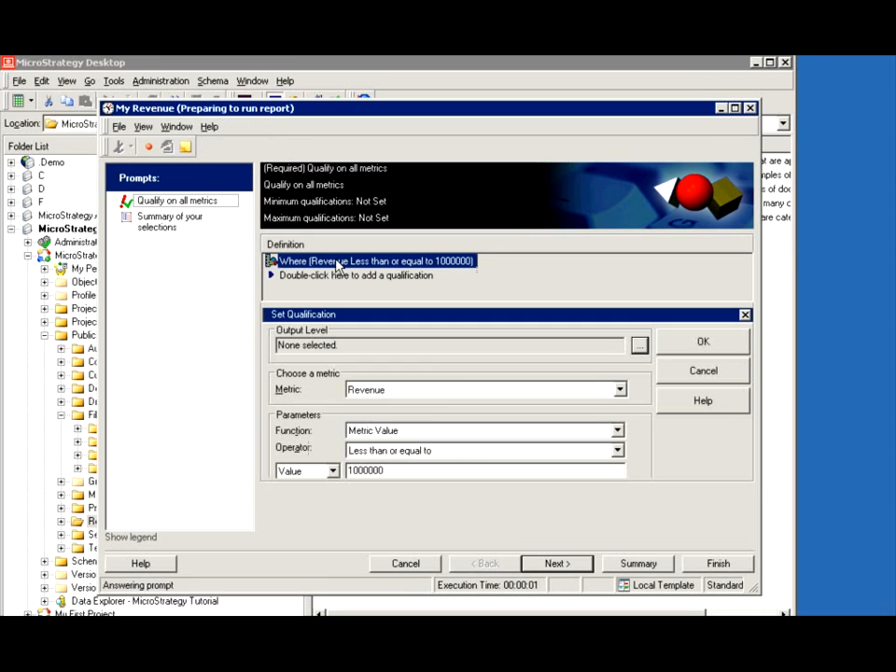
{"action": "left_click", "coordinate": [403, 454]}
{"action": "left_click", "coordinate": [383, 451]}
{"action": "left_click", "coordinate": [371, 429]}
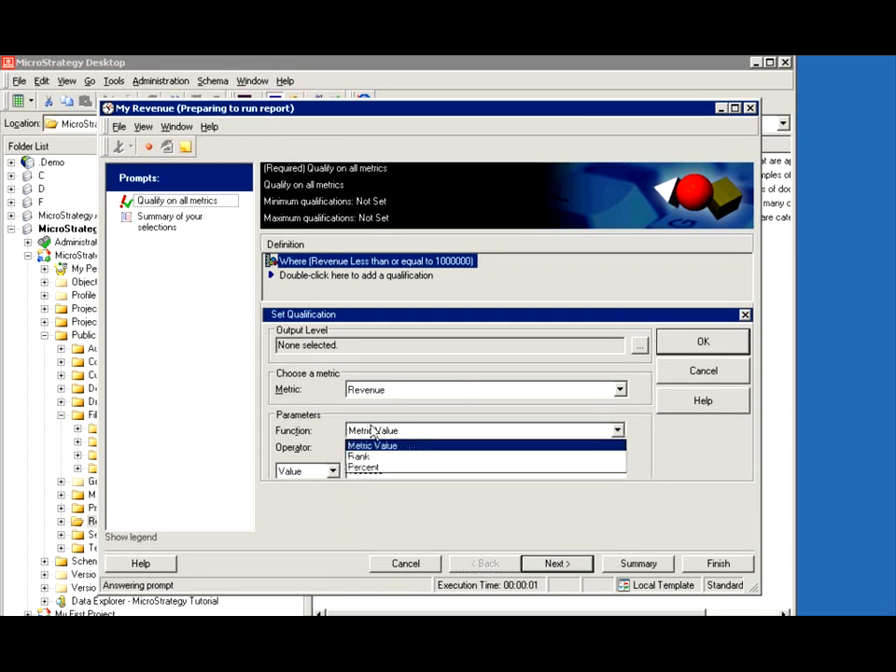
{"action": "left_click", "coordinate": [370, 467]}
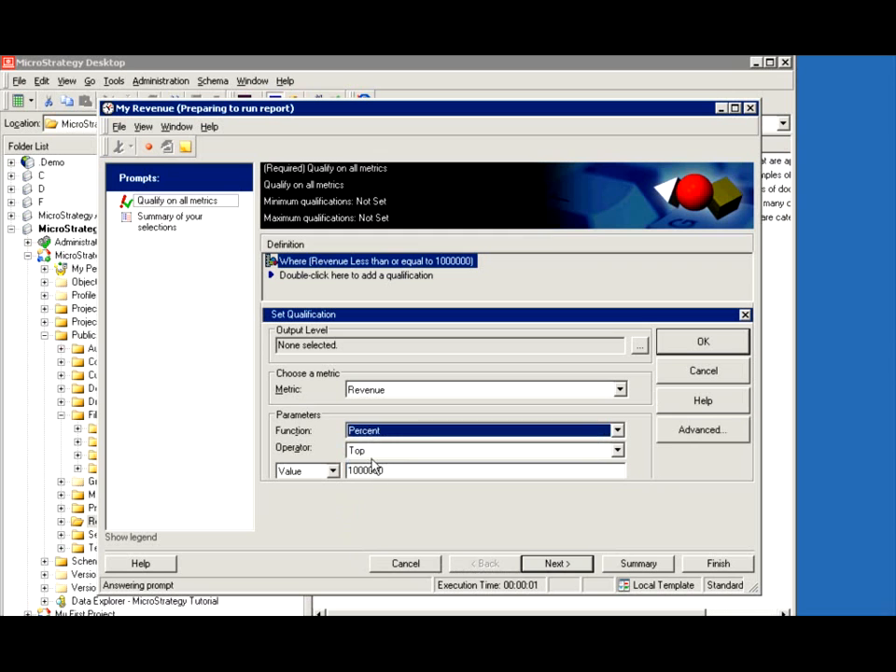
Set the percent qualification to Top 10, finish the prompt and examine the SQL passes generated for it
{"action": "left_click", "coordinate": [372, 452]}
{"action": "left_click", "coordinate": [366, 463]}
{"action": "double_click", "coordinate": [387, 469]}
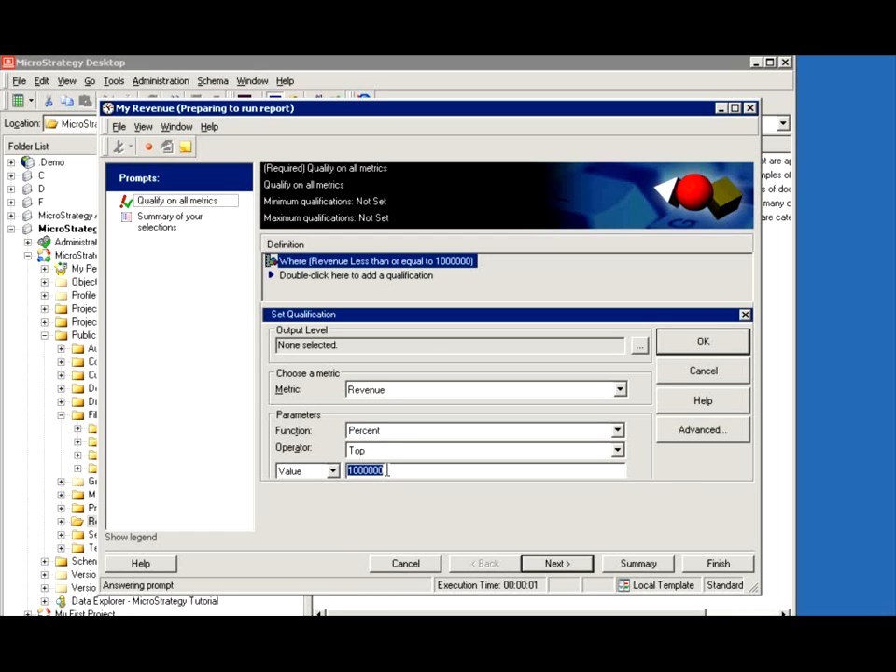
{"action": "type", "text": "10"}
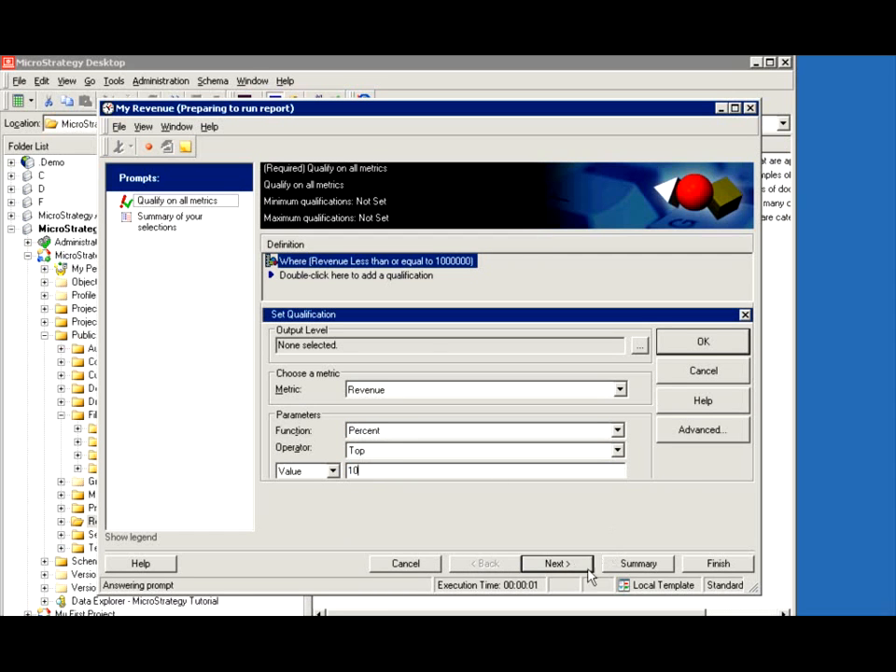
{"action": "left_click", "coordinate": [691, 566]}
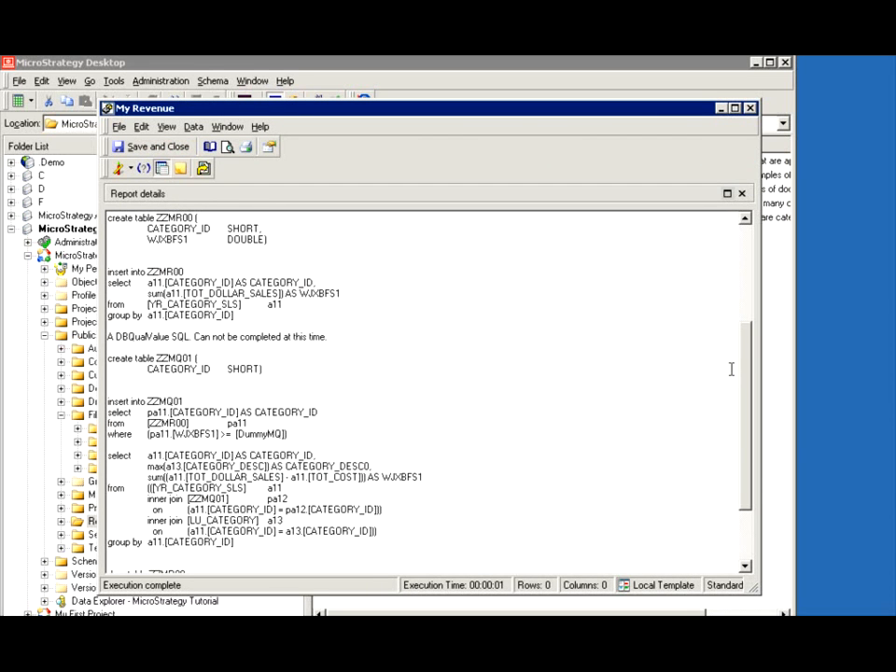
{"action": "mouse_move", "coordinate": [743, 355]}
{"action": "left_mouse_down"}
{"action": "mouse_move", "coordinate": [748, 371]}
{"action": "mouse_move", "coordinate": [749, 362]}
{"action": "left_mouse_up"}
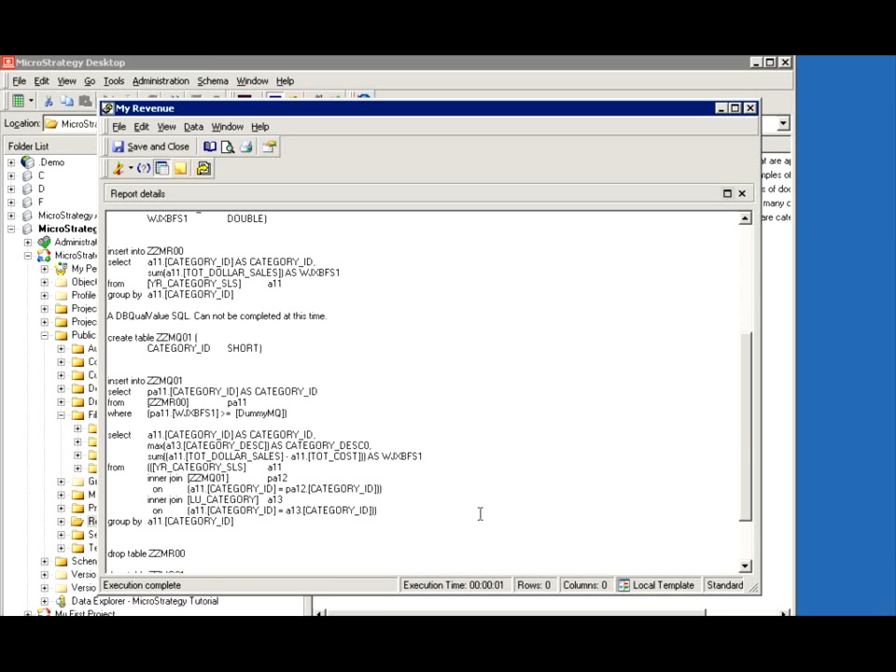
{"action": "left_click_drag", "start_coordinate": [749, 425], "coordinate": [749, 453]}
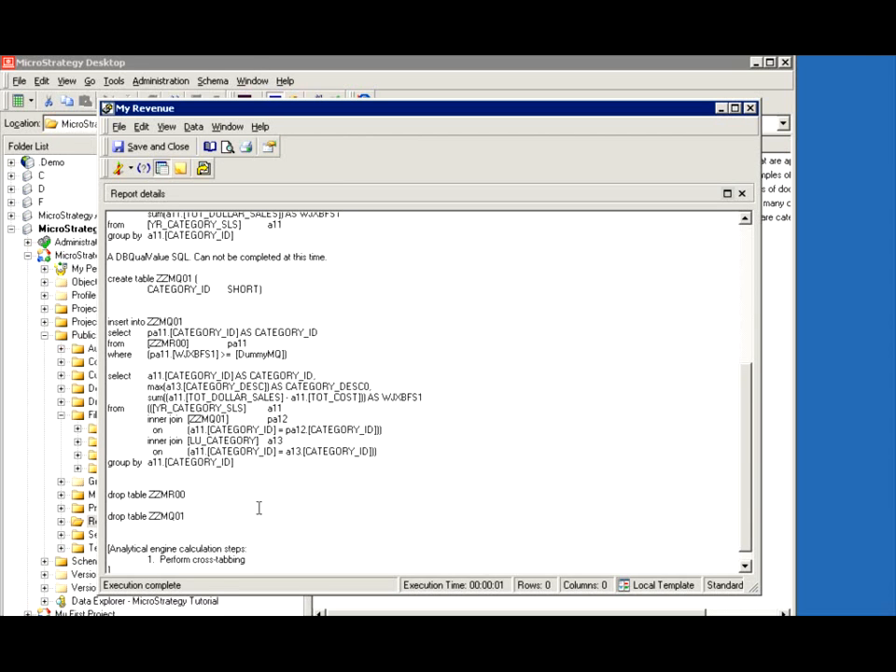
Review the report's VLDB settings for Analytical Engine evaluation ordering and null checking, plus the Select/Insert options, and close the properties unchanged
{"action": "left_click", "coordinate": [193, 126]}
{"action": "left_click", "coordinate": [211, 146]}
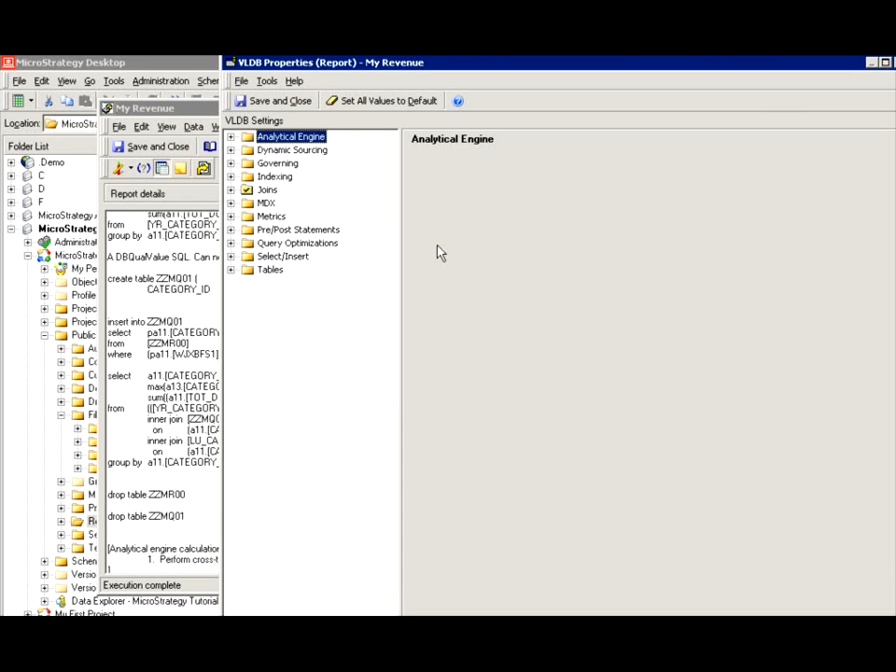
{"action": "left_click", "coordinate": [232, 138]}
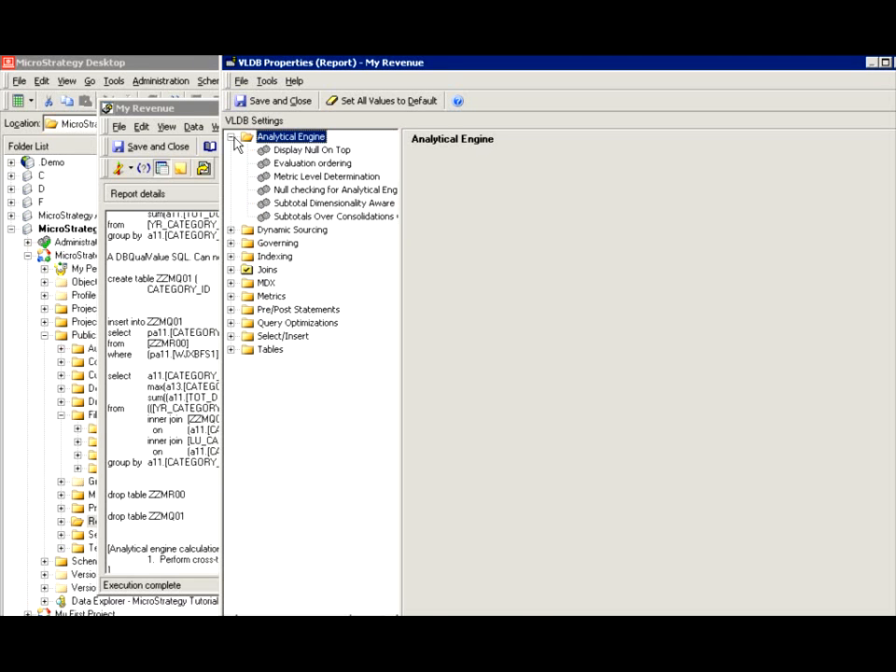
{"action": "left_click", "coordinate": [278, 164]}
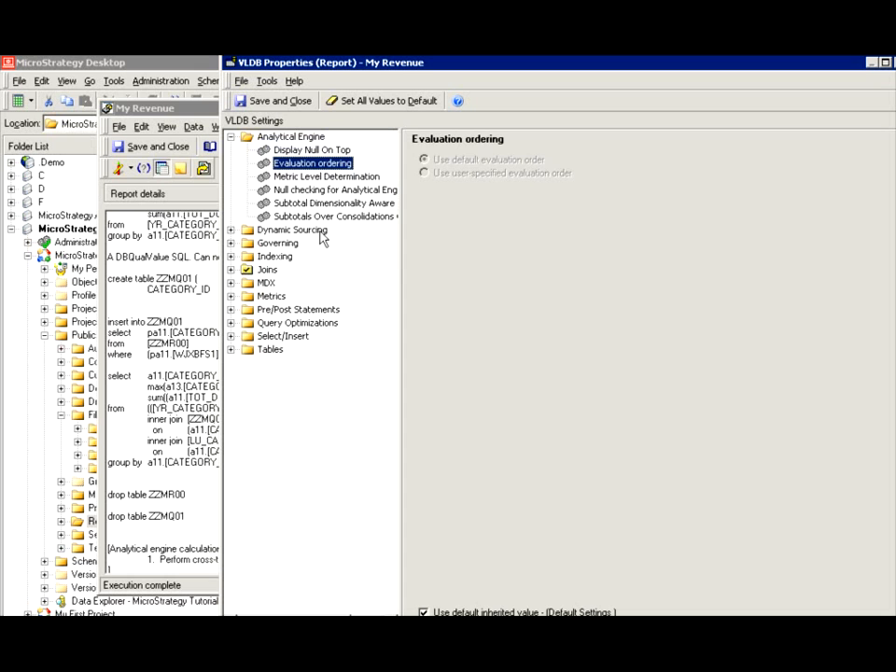
{"action": "left_click", "coordinate": [280, 191]}
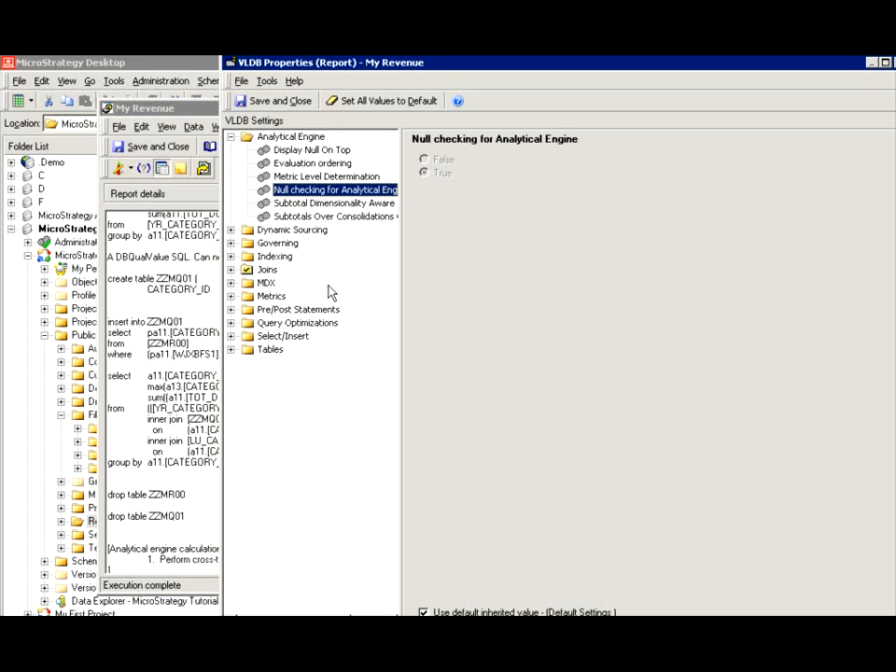
{"action": "left_click", "coordinate": [232, 341]}
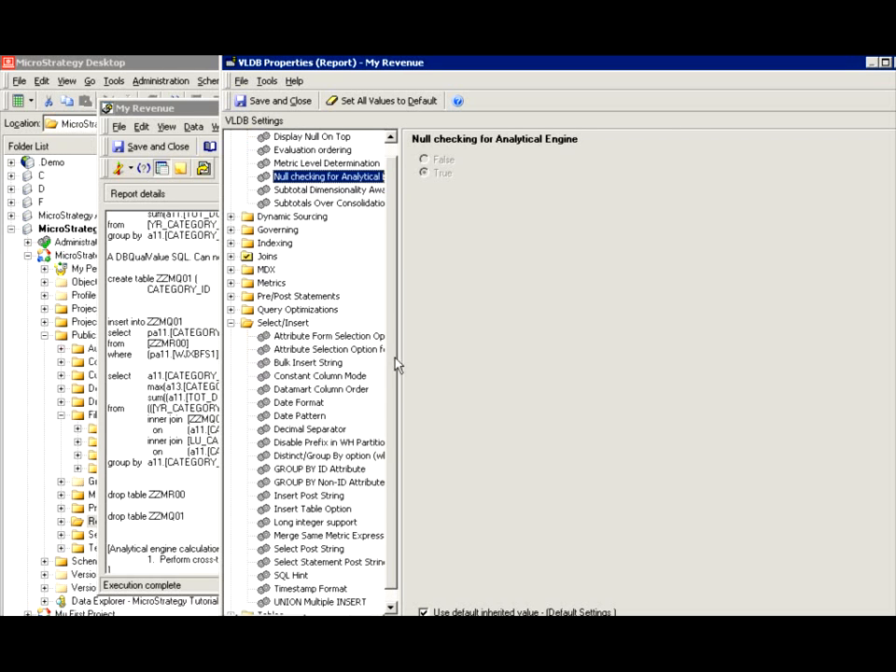
{"action": "scroll", "coordinate": [392, 395], "scroll_direction": "down", "scroll_amount": 1}
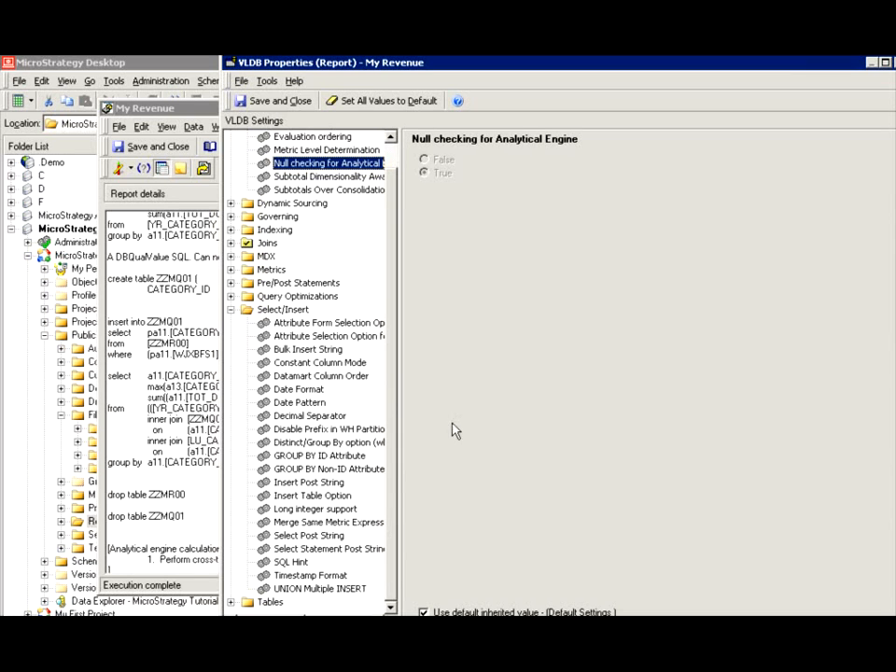
{"action": "left_click_drag", "start_coordinate": [828, 65], "coordinate": [796, 65]}
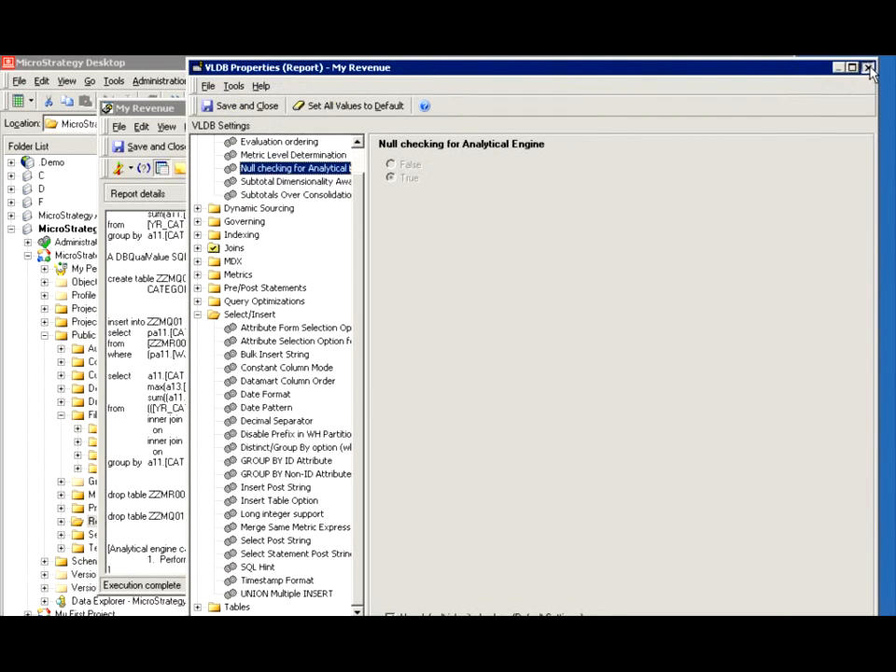
{"action": "left_click", "coordinate": [868, 67]}
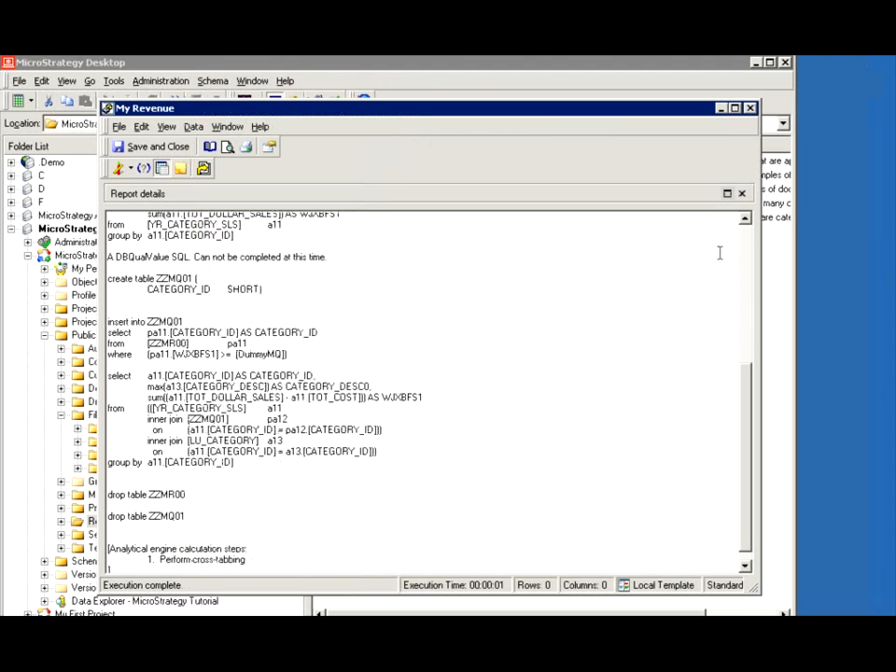
Close the My Revenue report without saving, and open the metric qualification of the My Revenue filter in Public Objects\Filters
{"action": "left_click", "coordinate": [750, 108]}
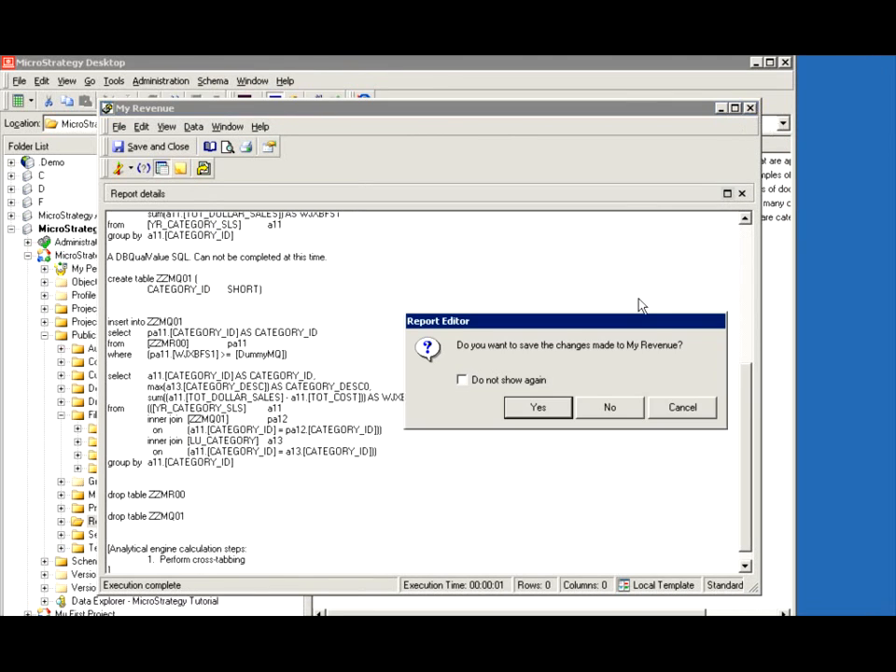
{"action": "left_click", "coordinate": [612, 407]}
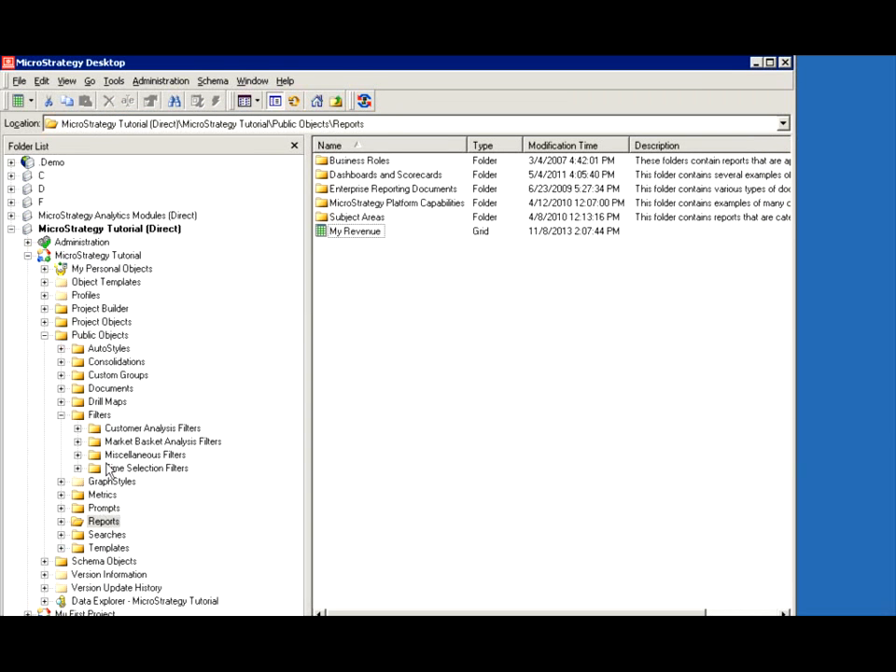
{"action": "left_click", "coordinate": [97, 414]}
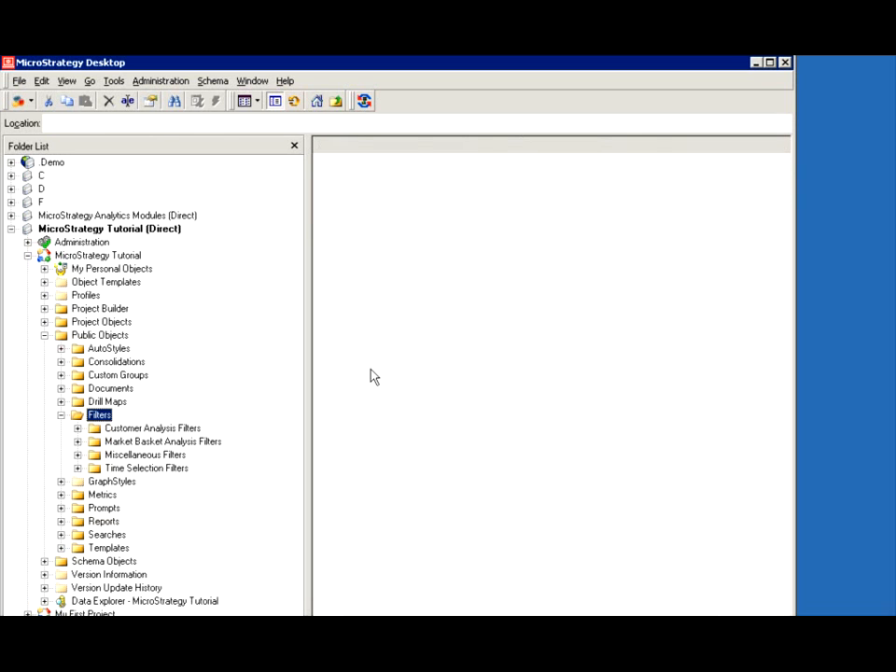
{"action": "double_click", "coordinate": [348, 217]}
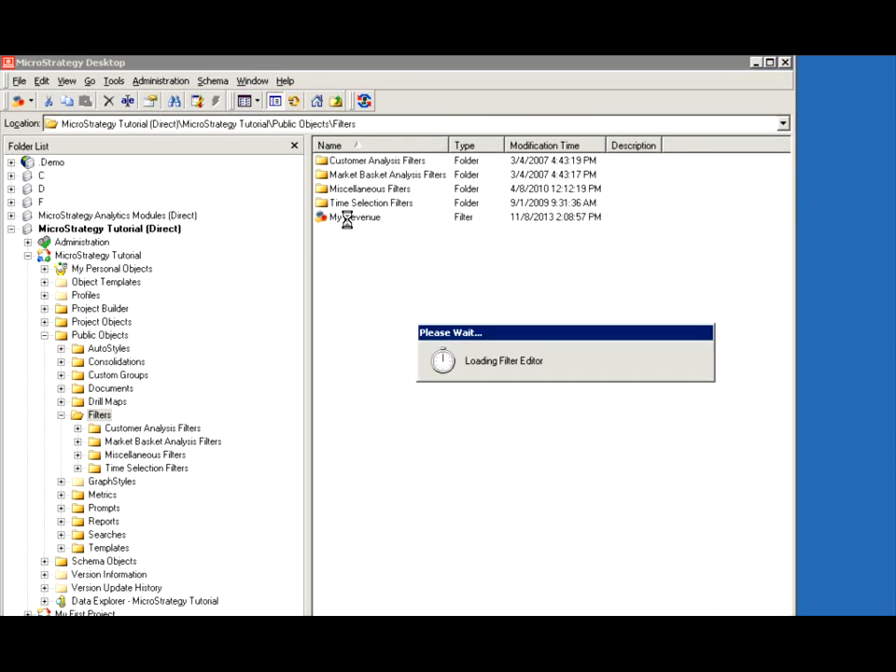
{"action": "double_click", "coordinate": [415, 190]}
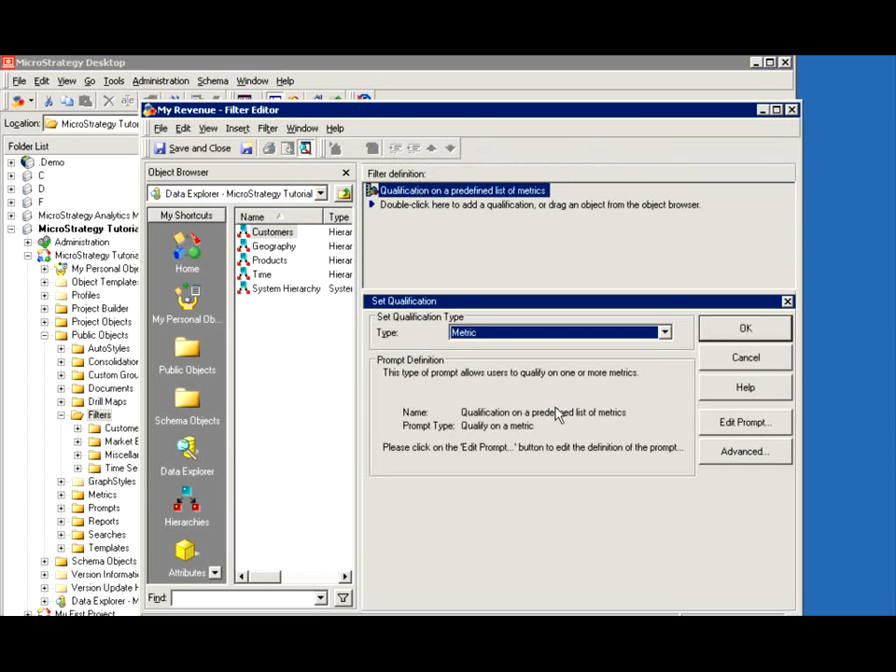
Review the qualification's advanced option for merging with other qualifications, cancel out of it and close the Filter Editor
{"action": "left_click", "coordinate": [729, 458]}
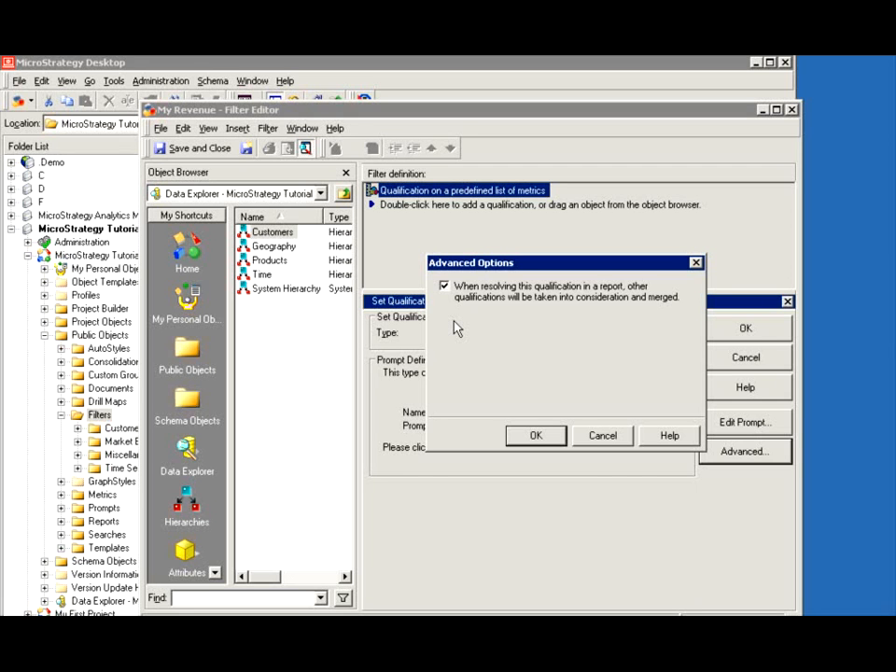
{"action": "left_click", "coordinate": [587, 441]}
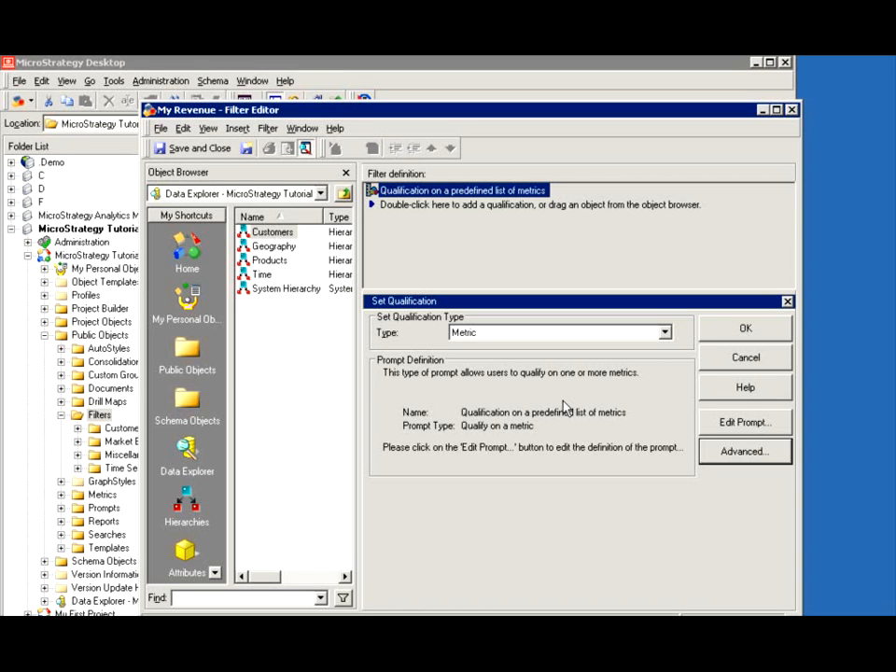
{"action": "left_click", "coordinate": [792, 112]}
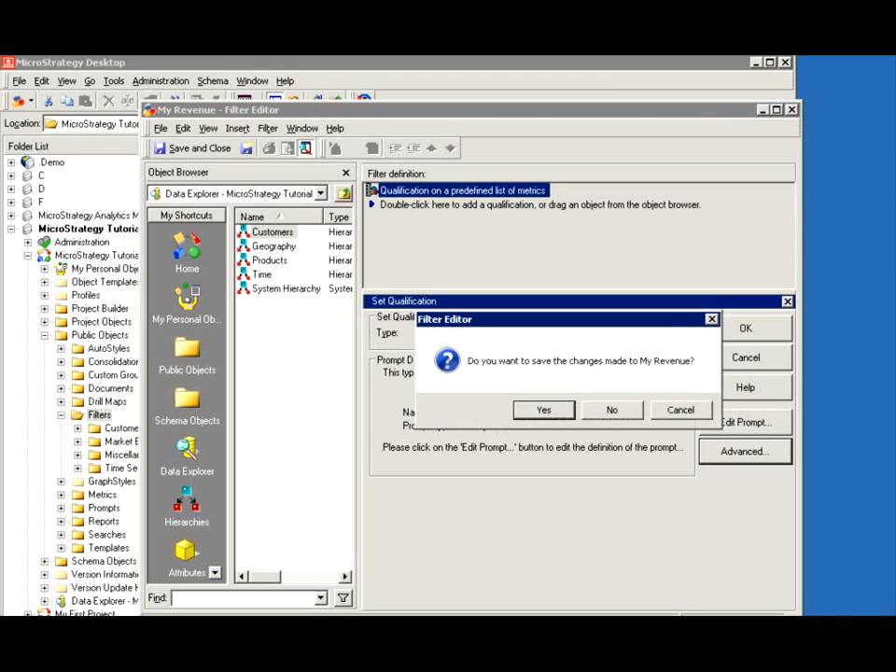